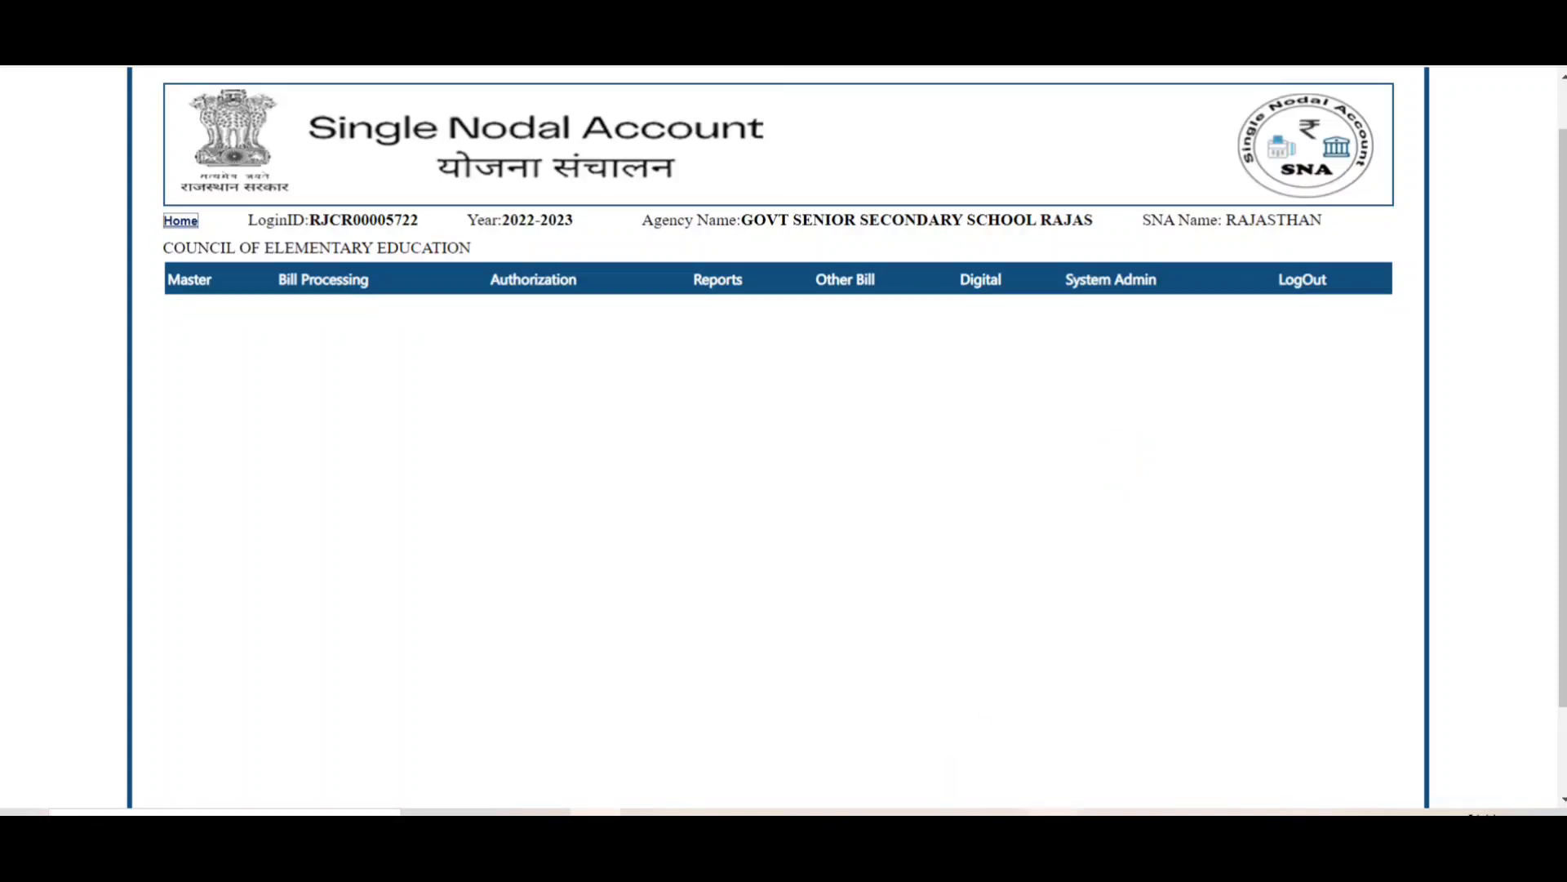
- Switch to the Word topic outline and correct "UODATE" to "UpDATE" in the IA'S ACCOUNT bullet under Authorisation
click(1049, 825)
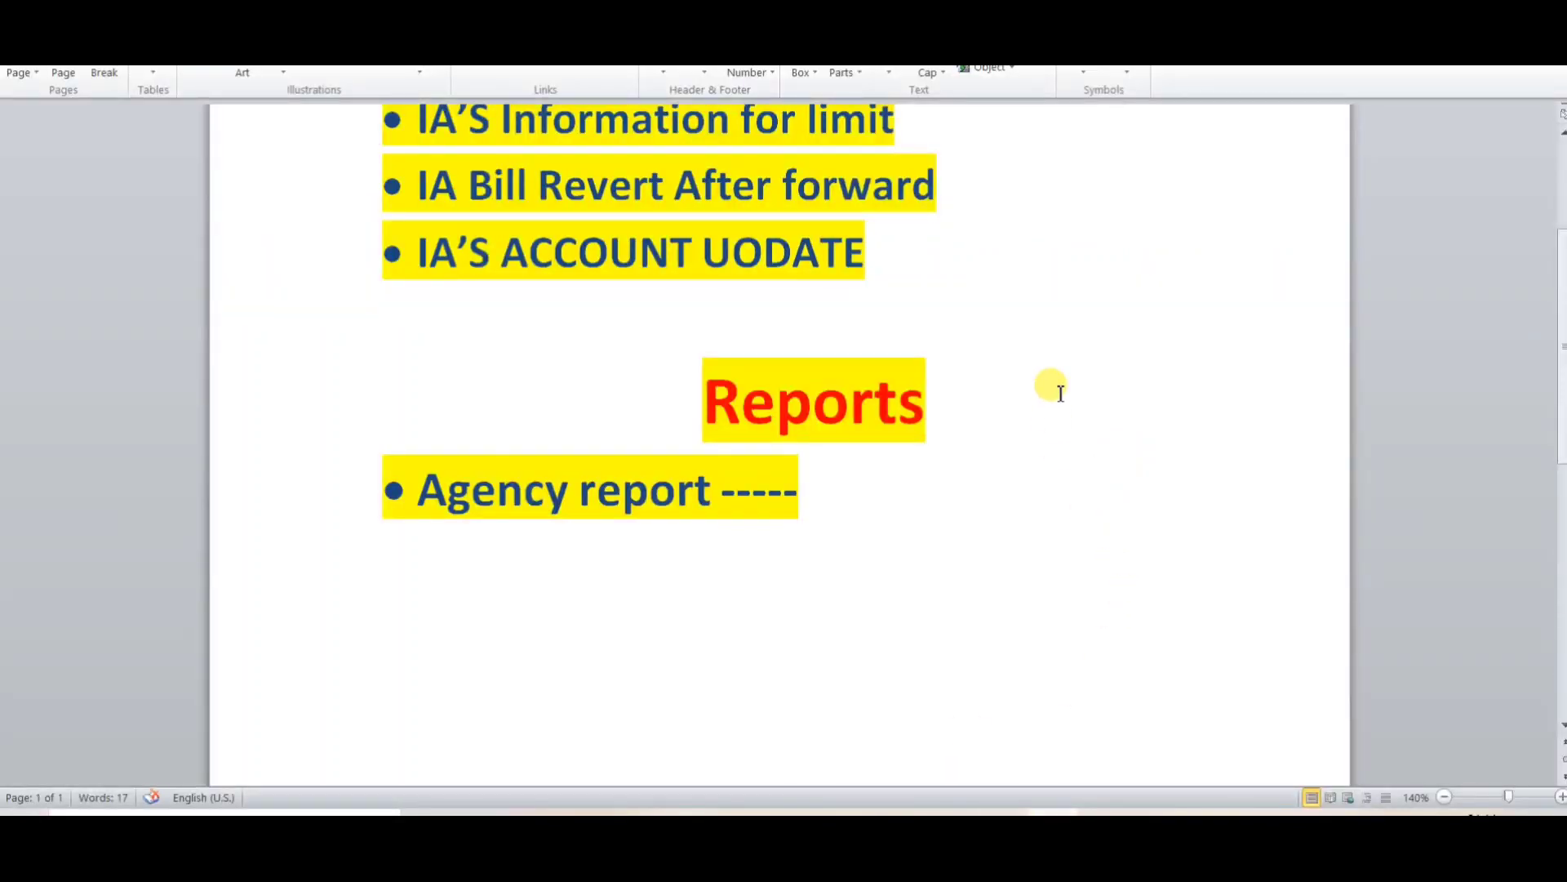
key(Up)
key(Up)
key(Up)
key(Up)
key(Up)
key(Down)
key(Down)
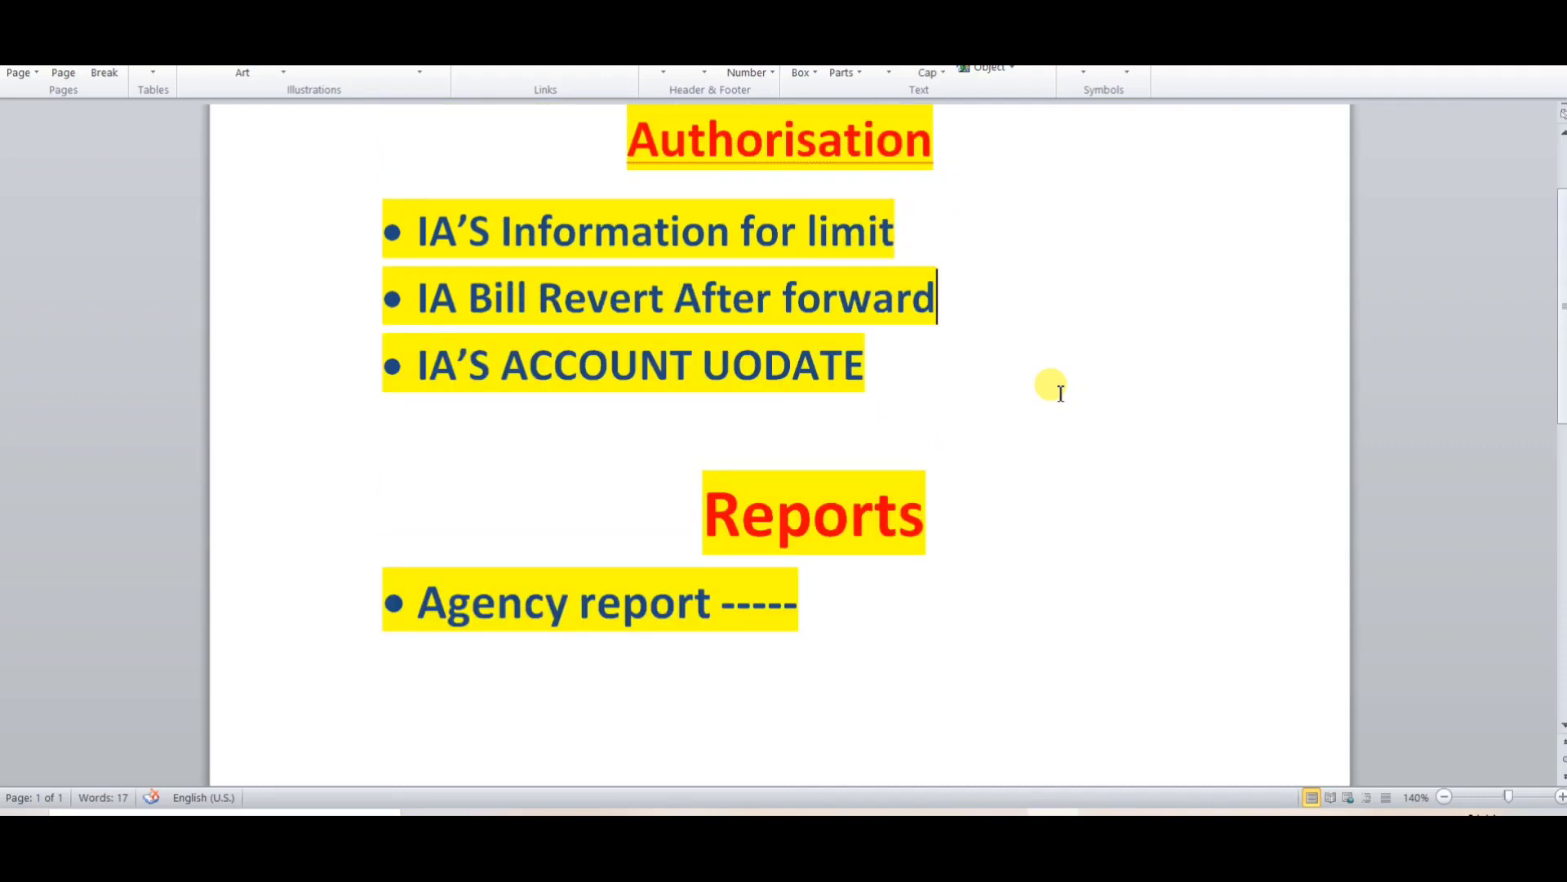
key(Down)
key(Down)
click(767, 350)
key(BackSpace)
text(p)
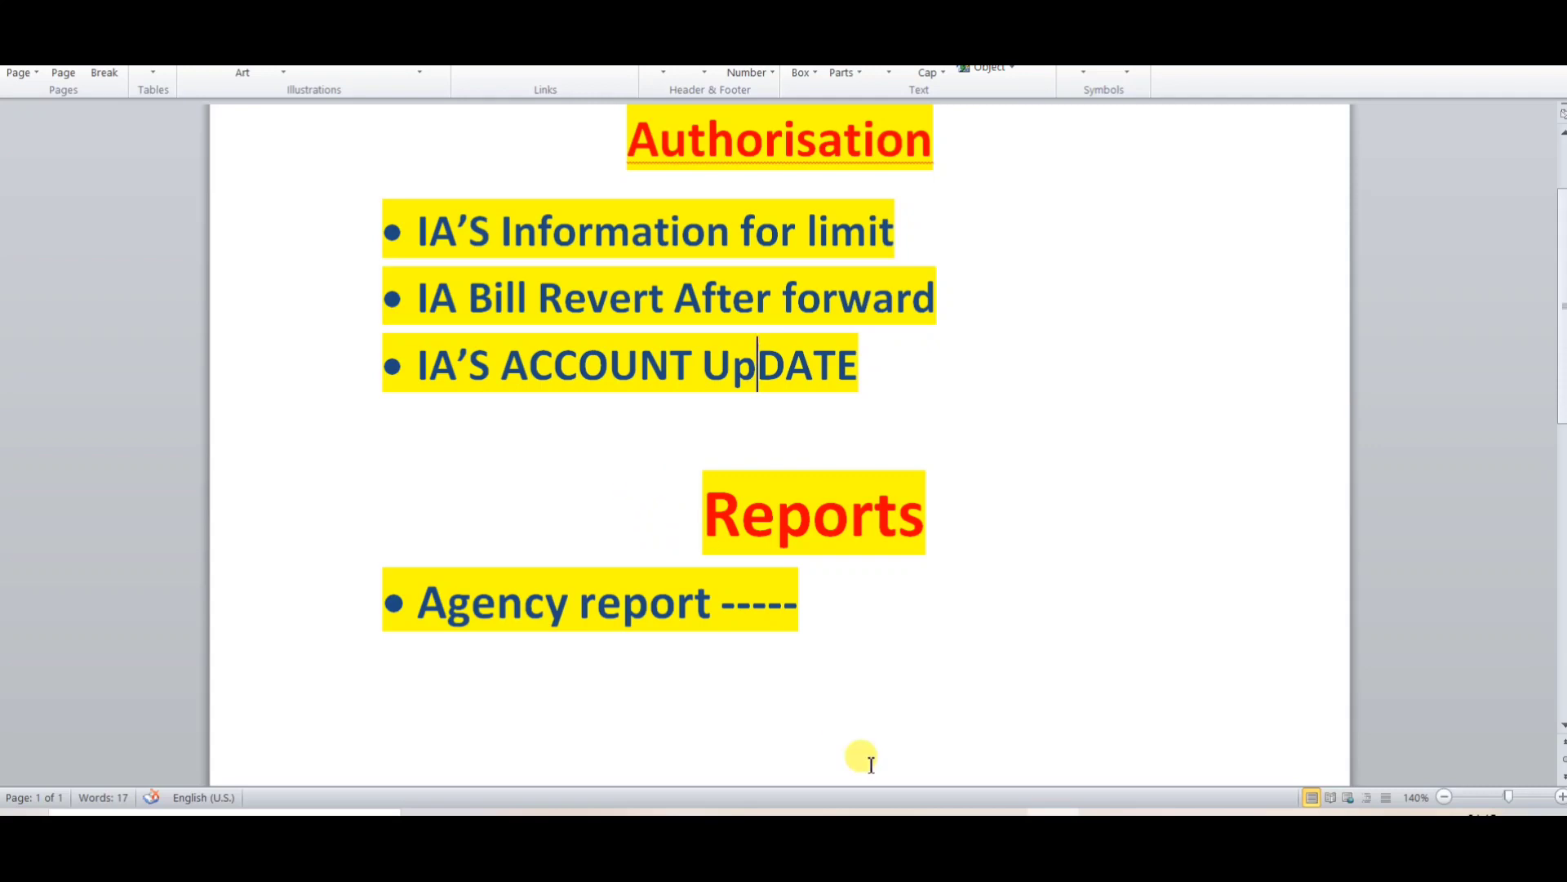
- Switch back to the Yojana Sanchalan site in Chrome and open the Agency Information page
mouse_move(798, 814)
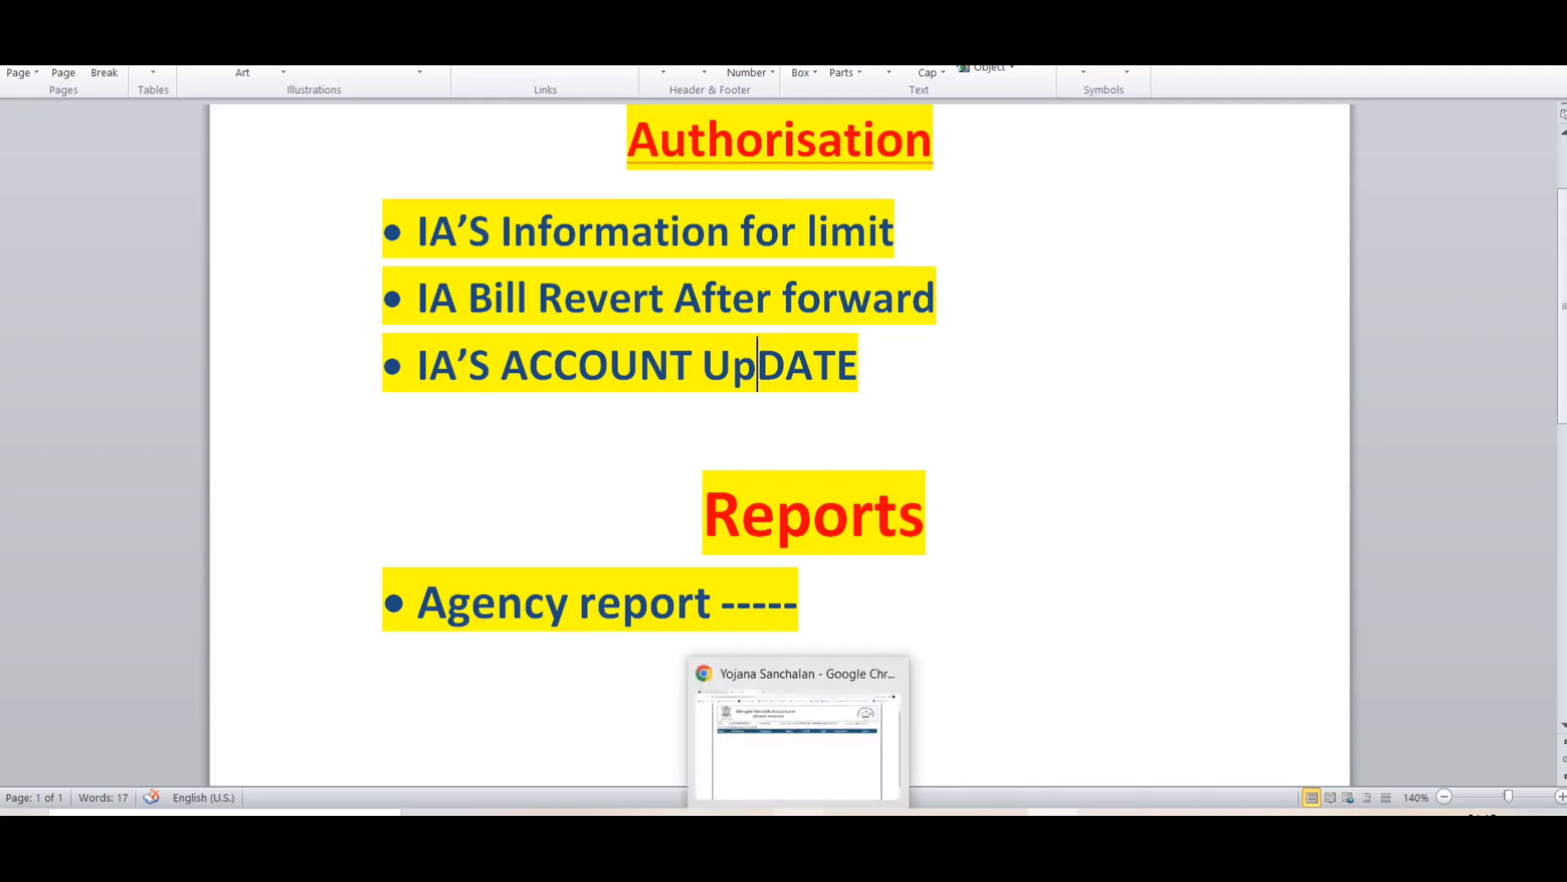
click(797, 734)
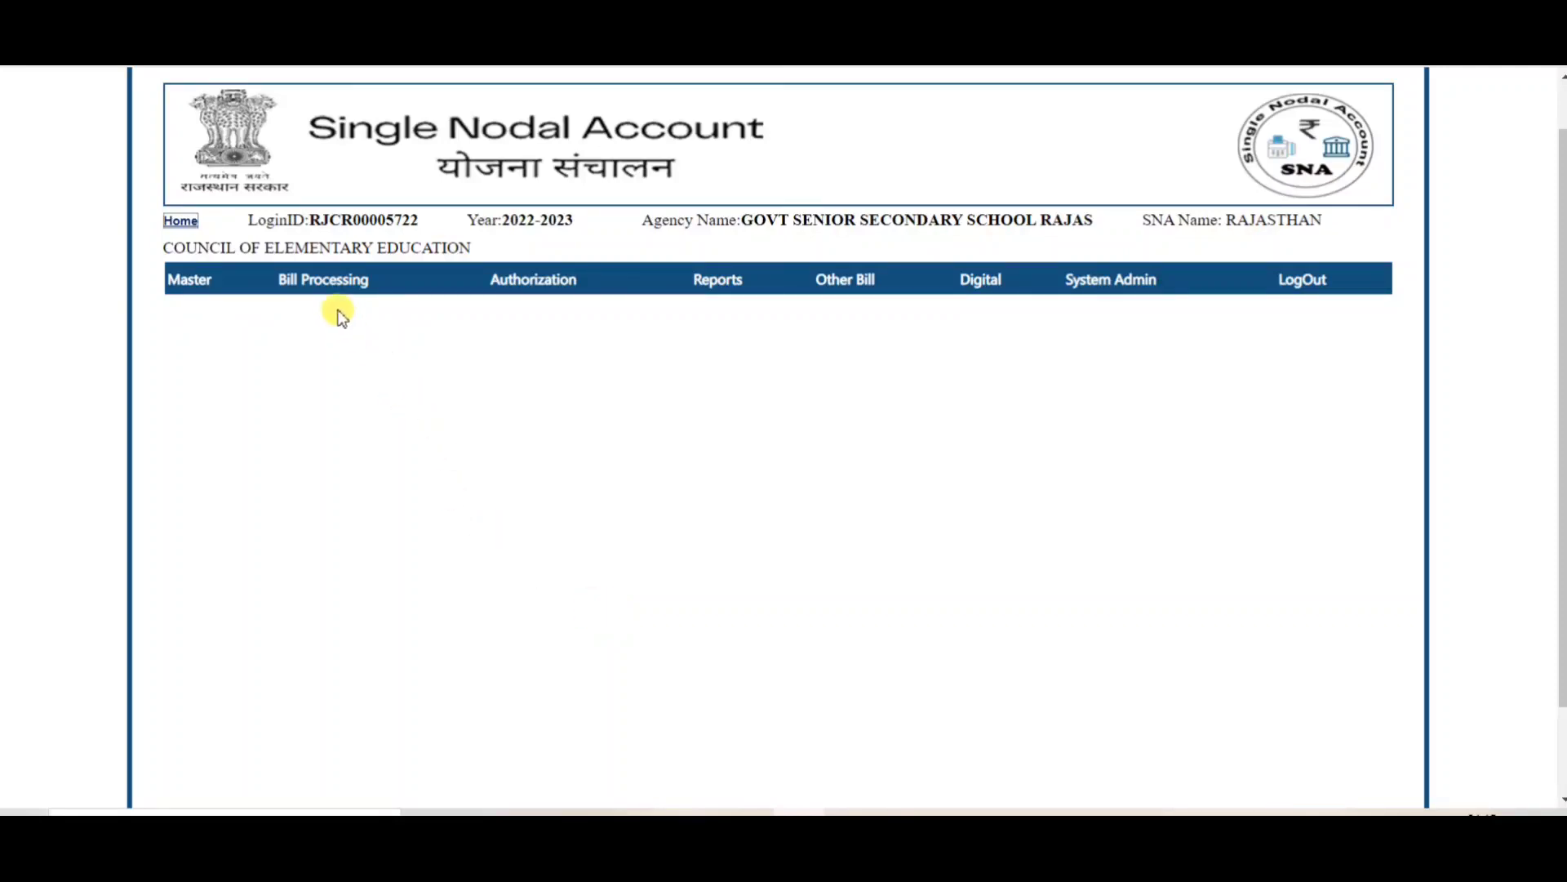
mouse_move(331, 287)
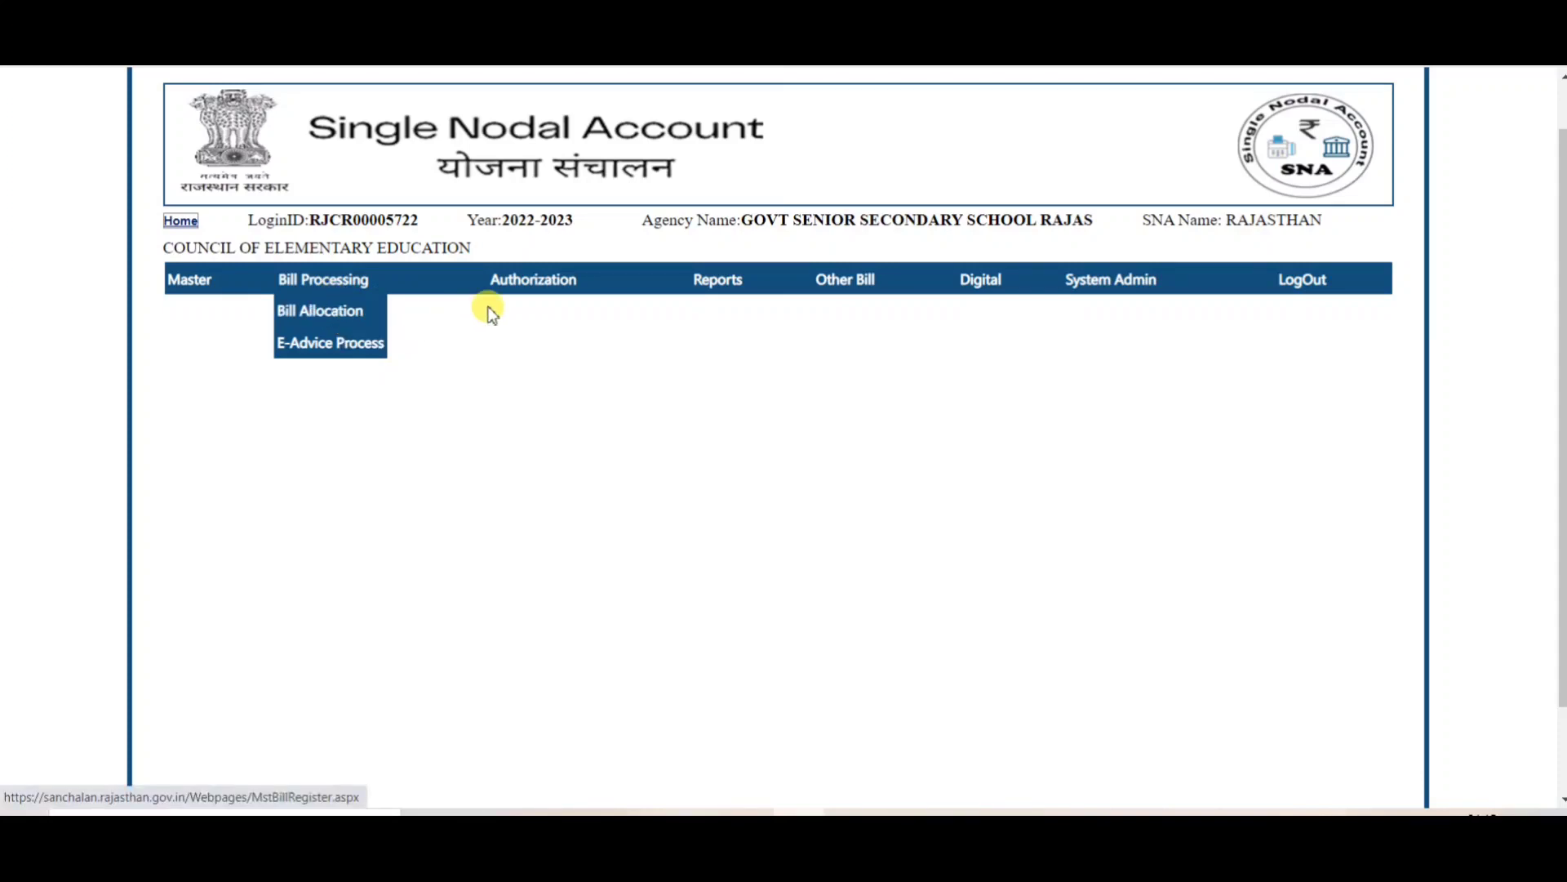
mouse_move(542, 279)
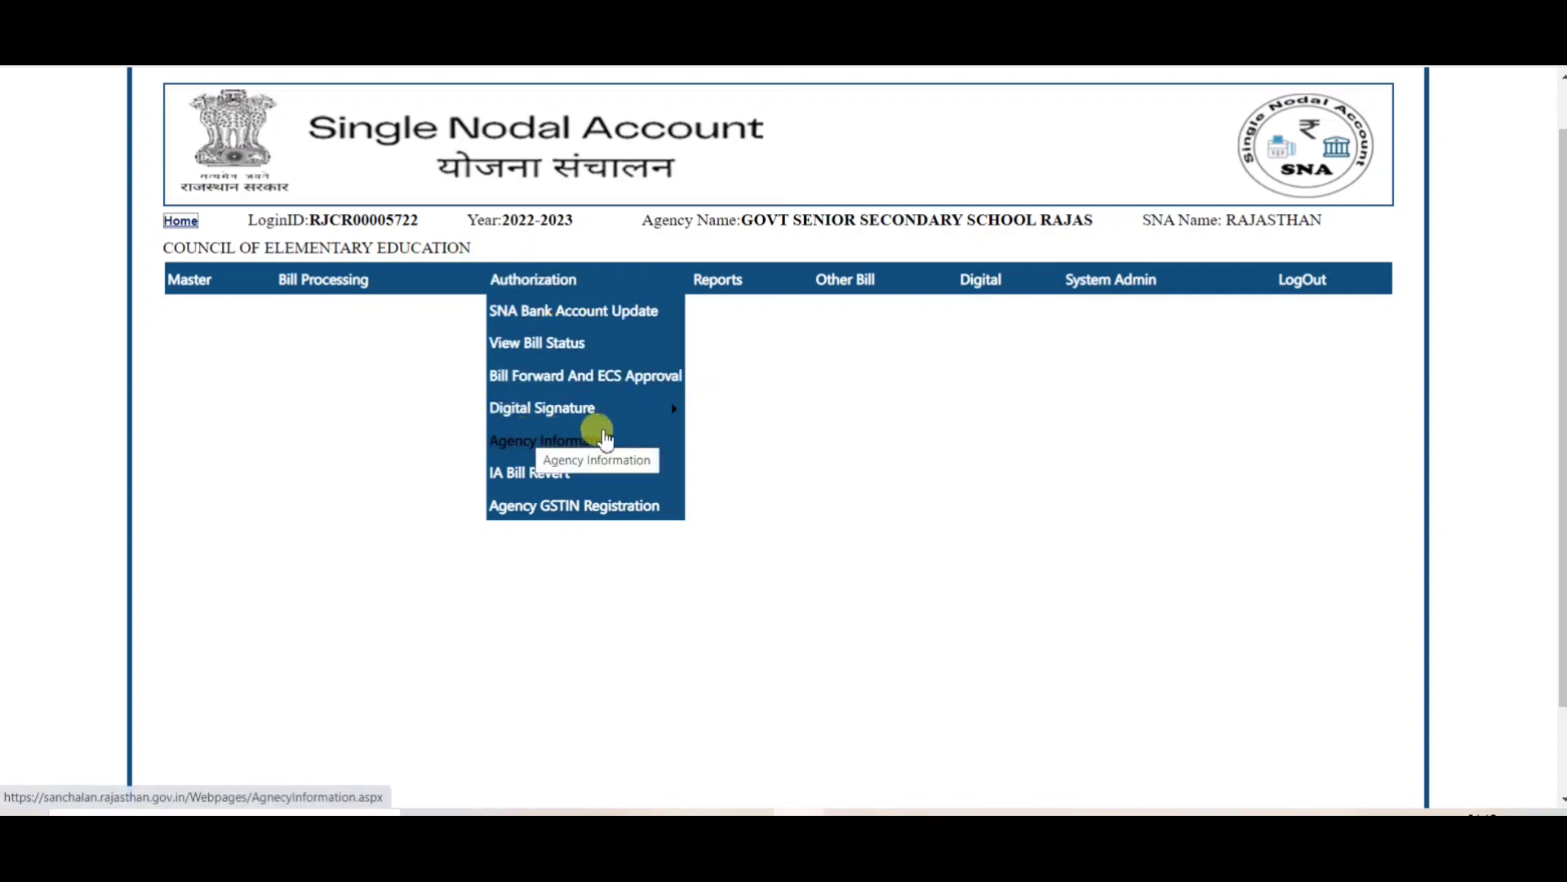
mouse_move(569, 425)
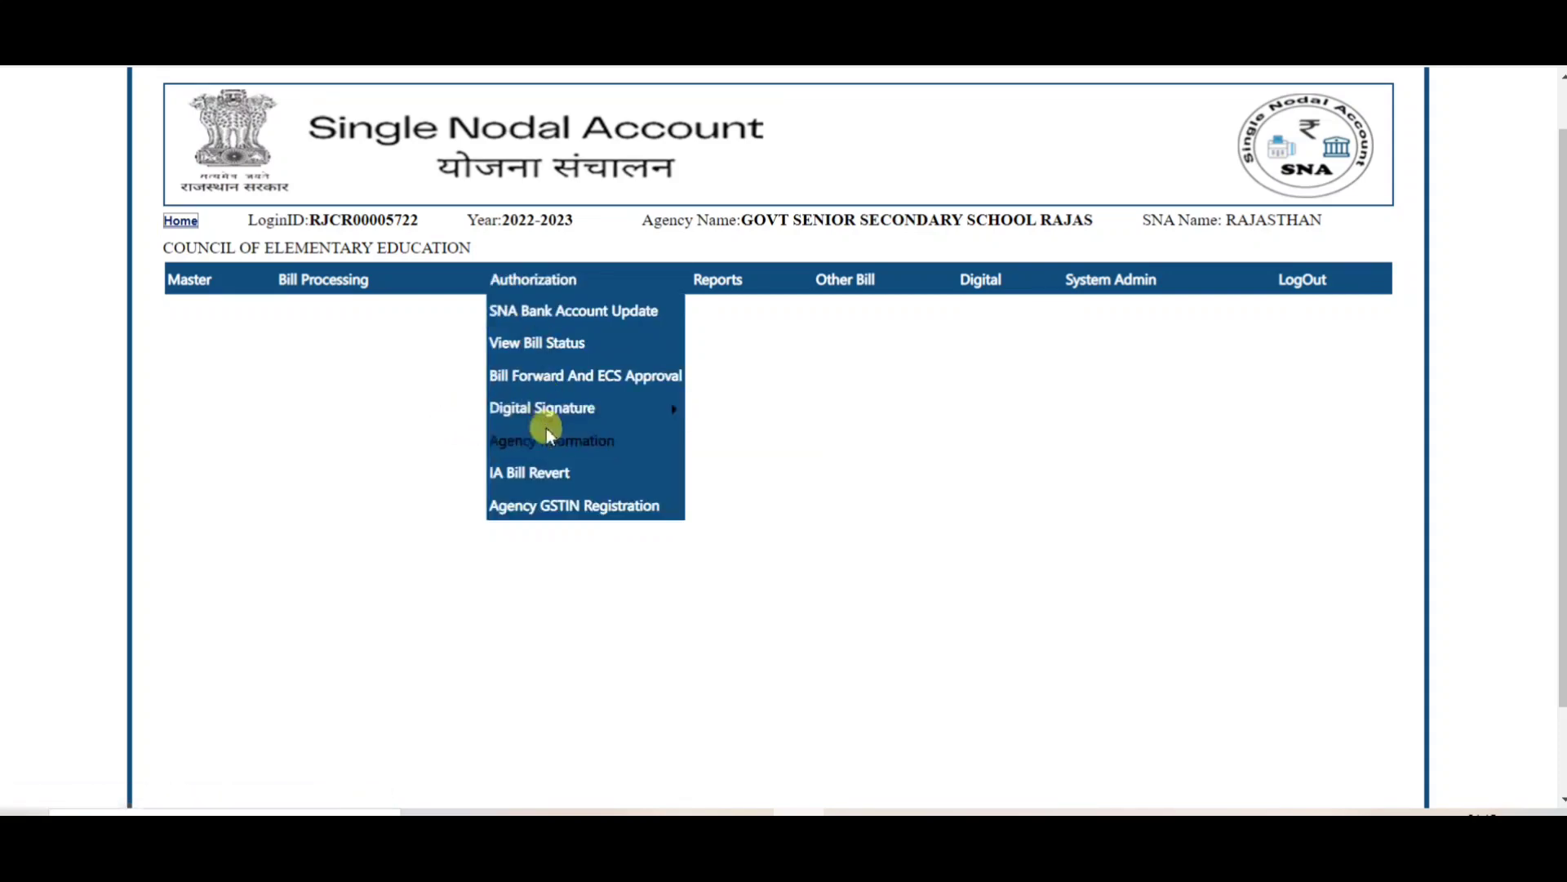
click(549, 445)
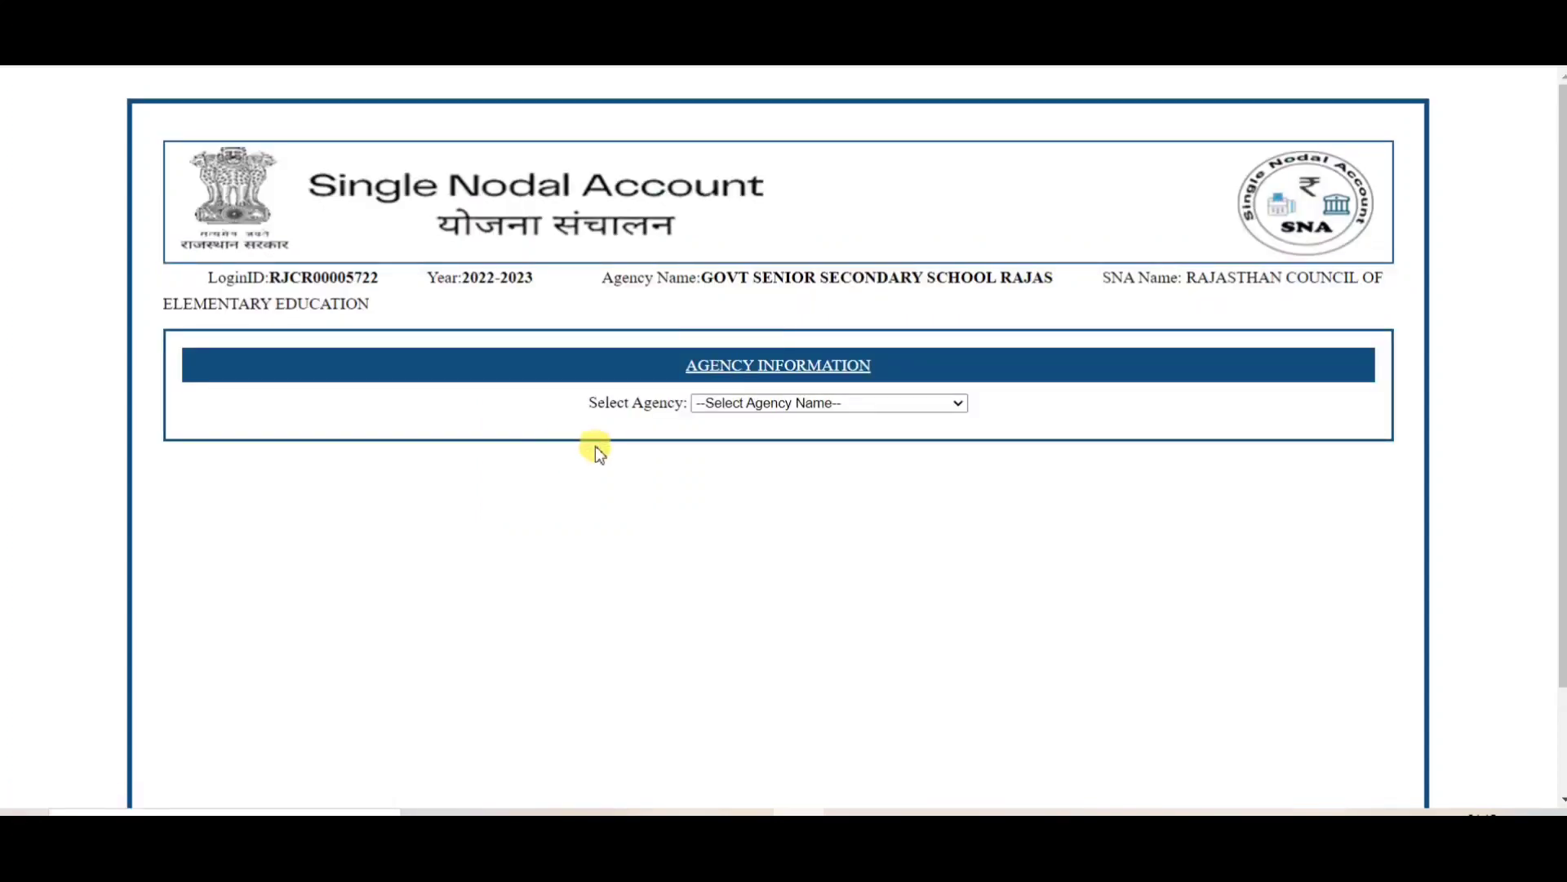
- Select the GOVT SENIOR SECONDARY SCHOOL agency, view its limit history including the Block amount, and close the history
click(740, 405)
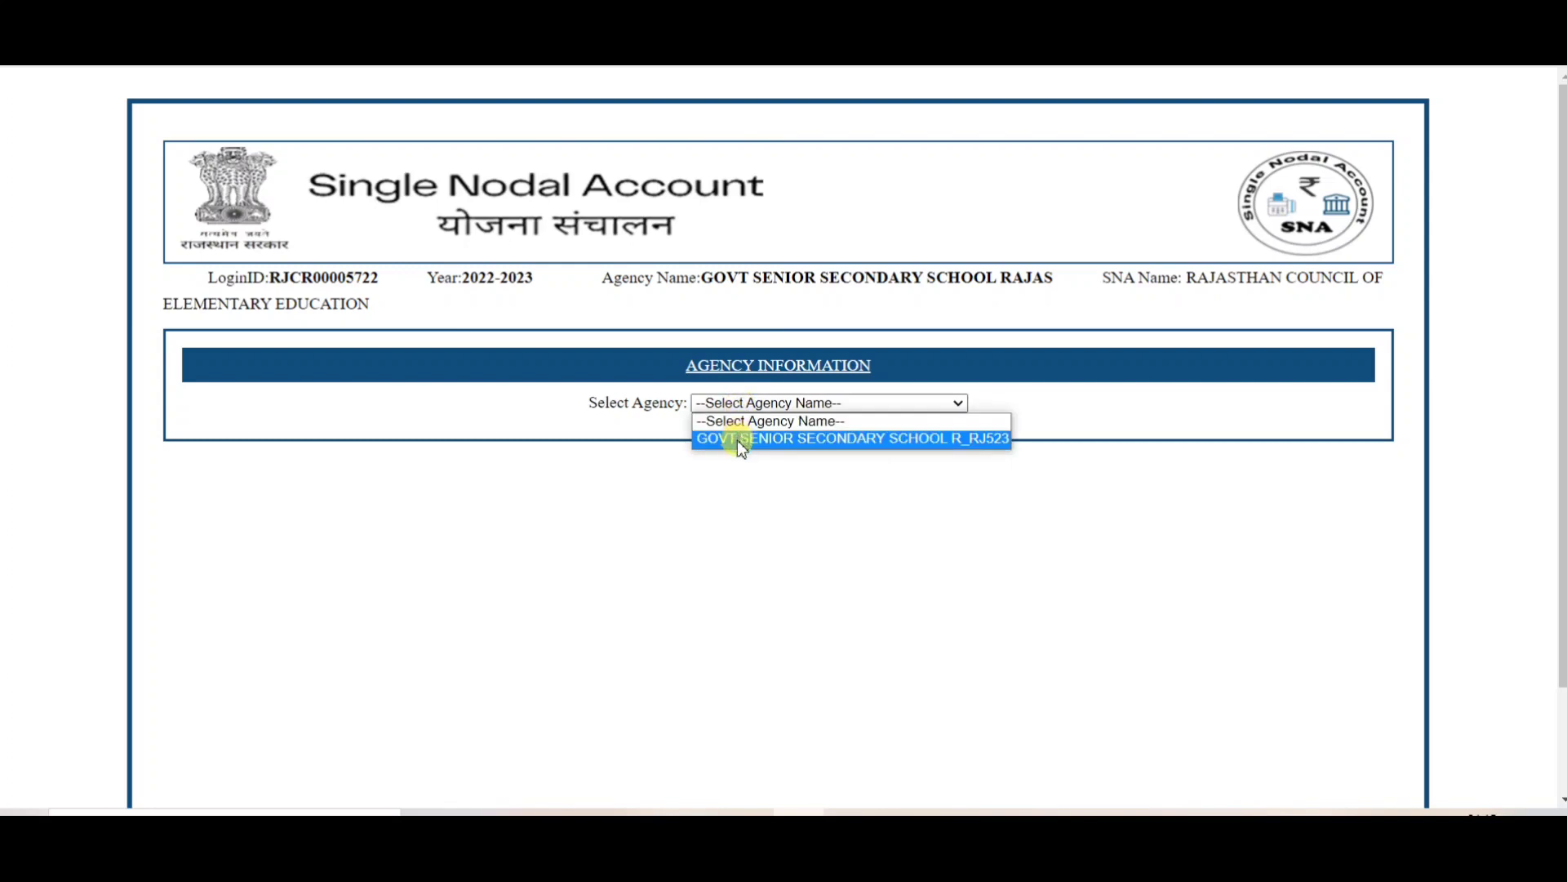
click(737, 439)
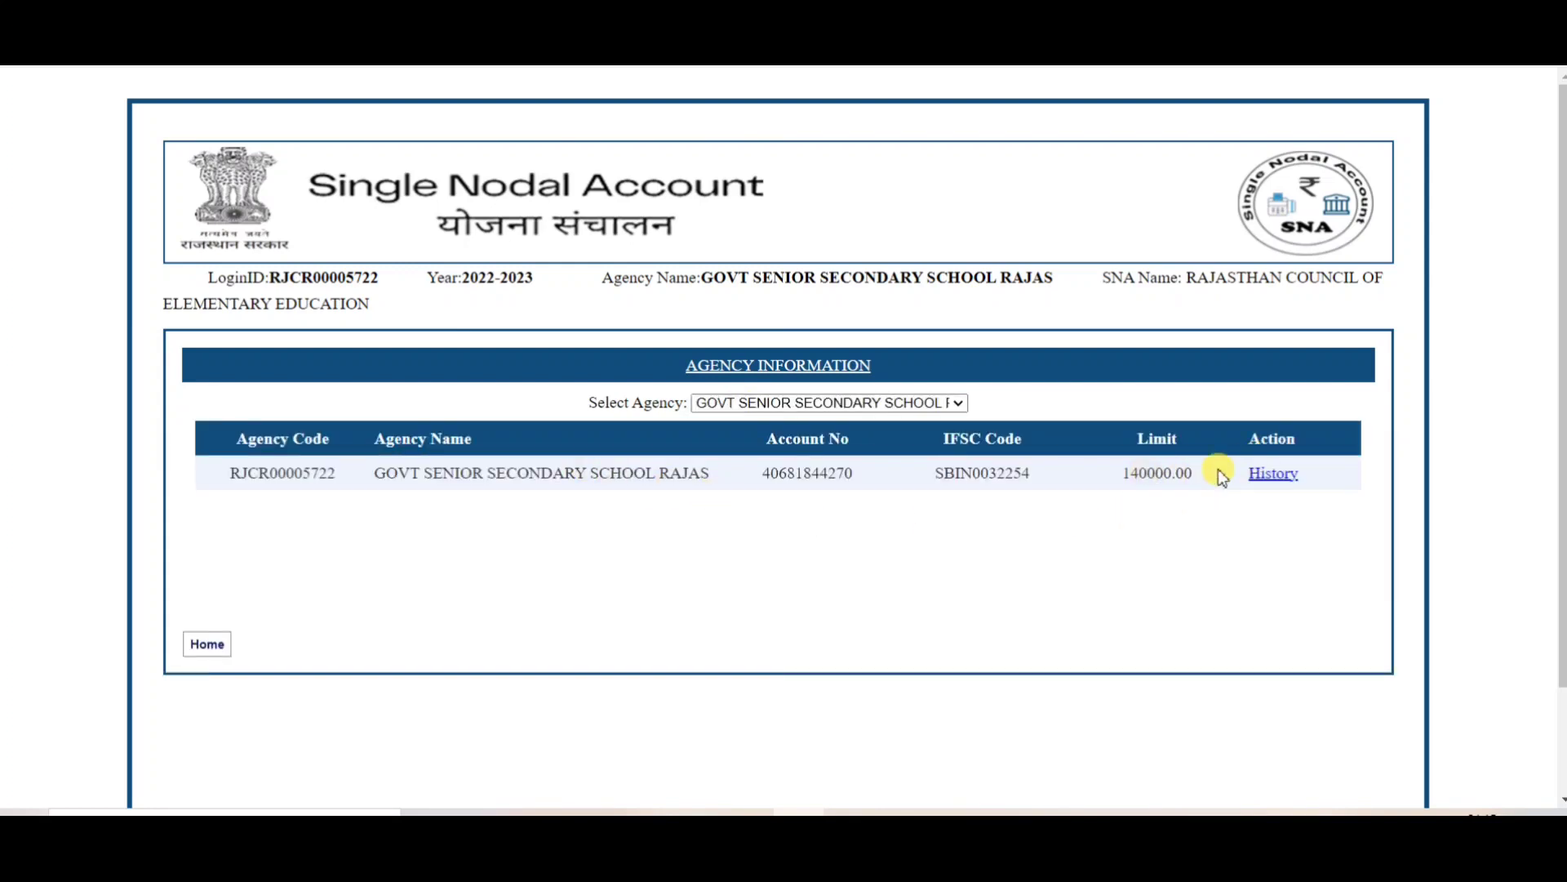
click(1275, 479)
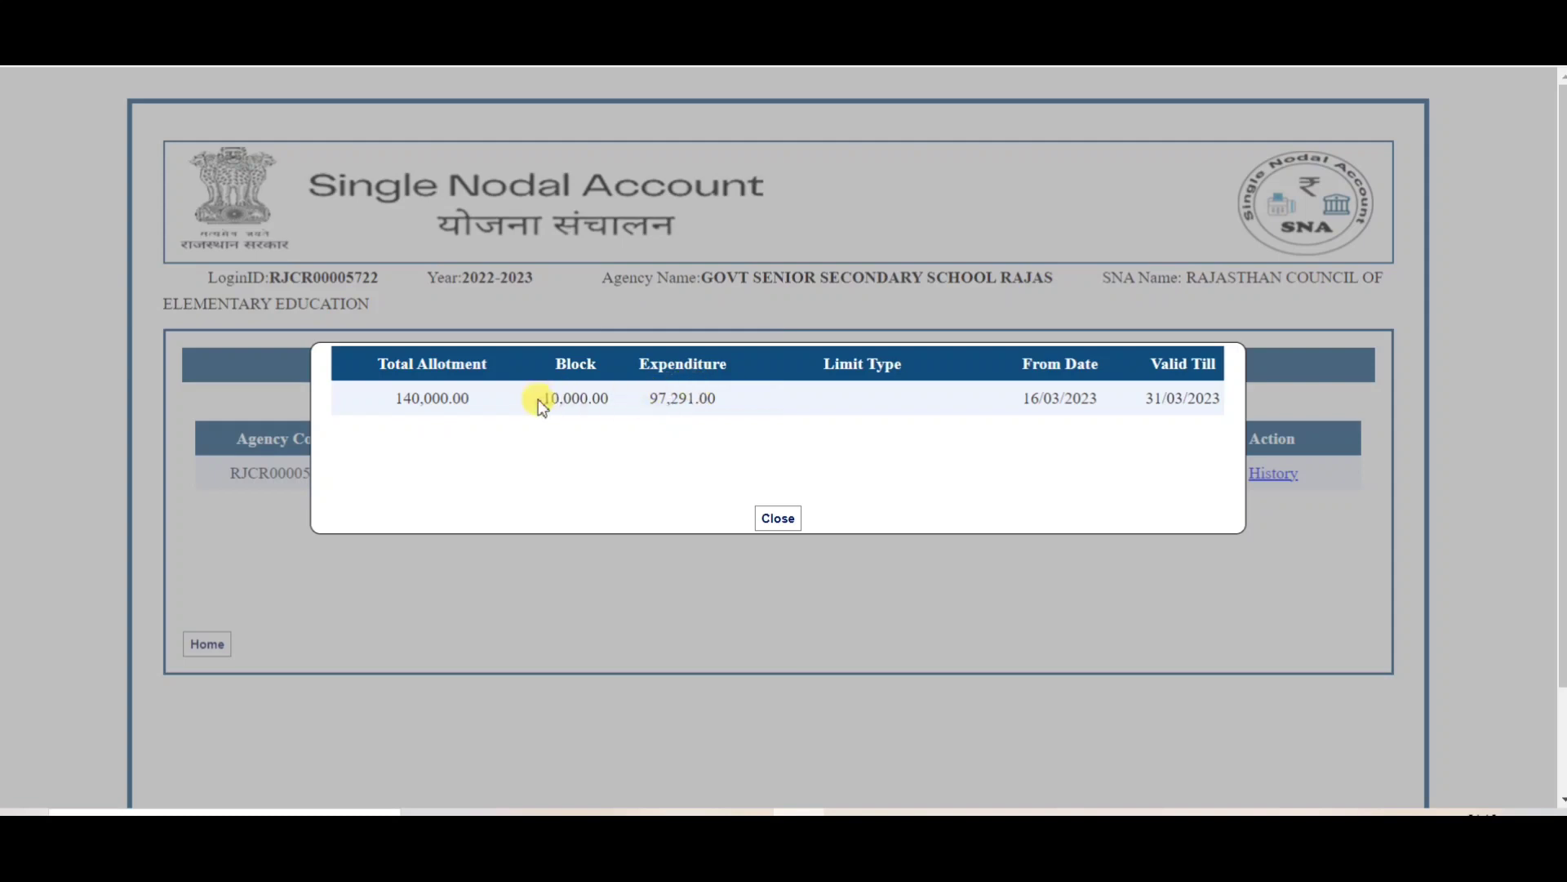
drag(537, 399, 610, 402)
click(776, 521)
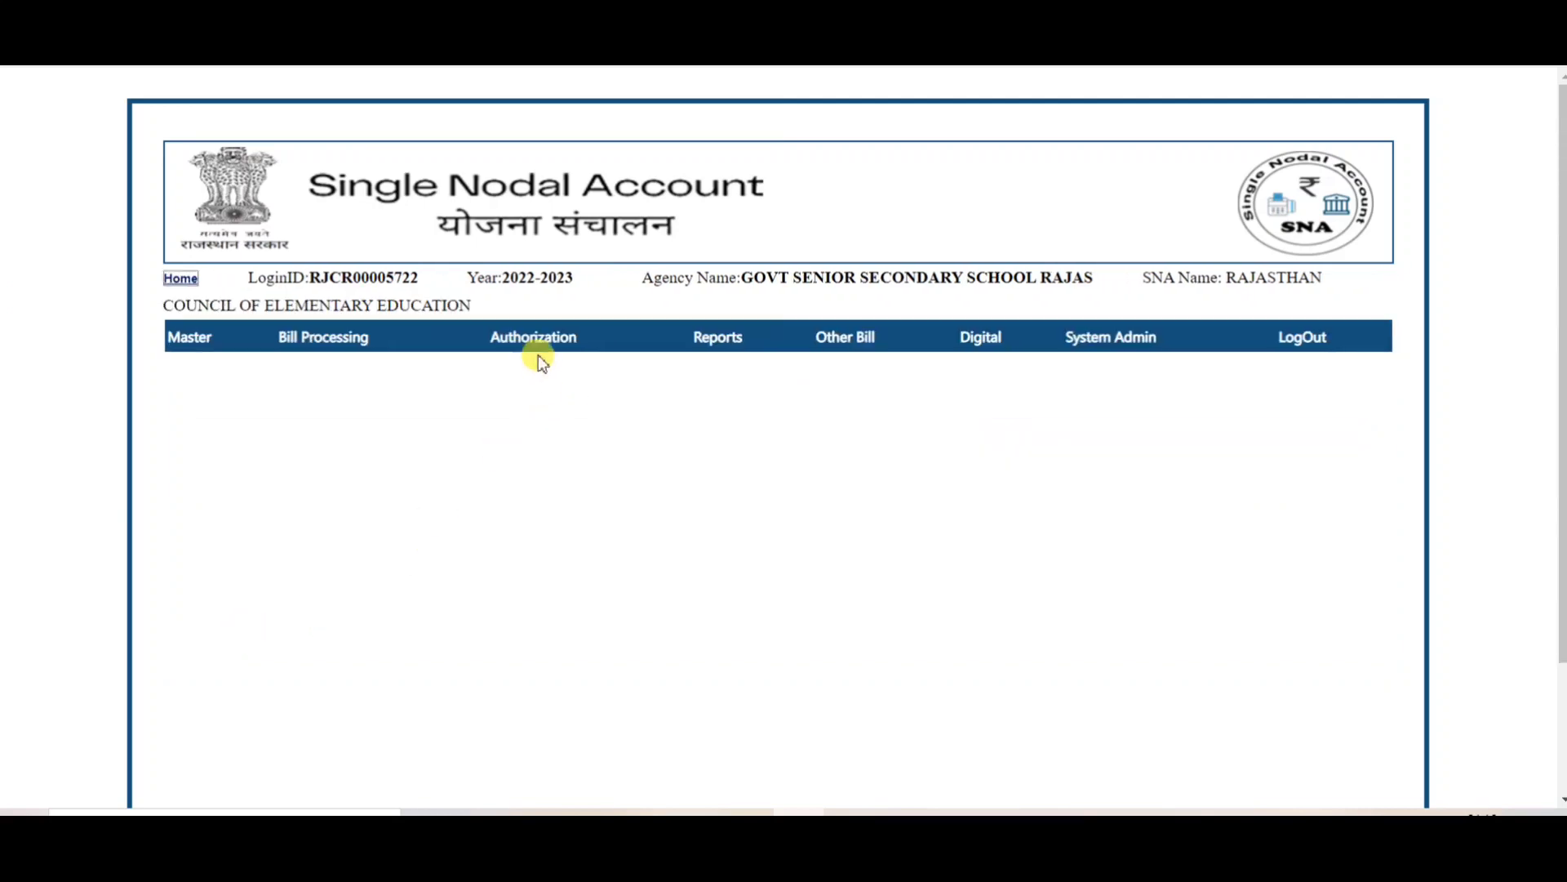
- Open the SNA Bank Account Update page and list the payees for the CSG bill
mouse_move(536, 351)
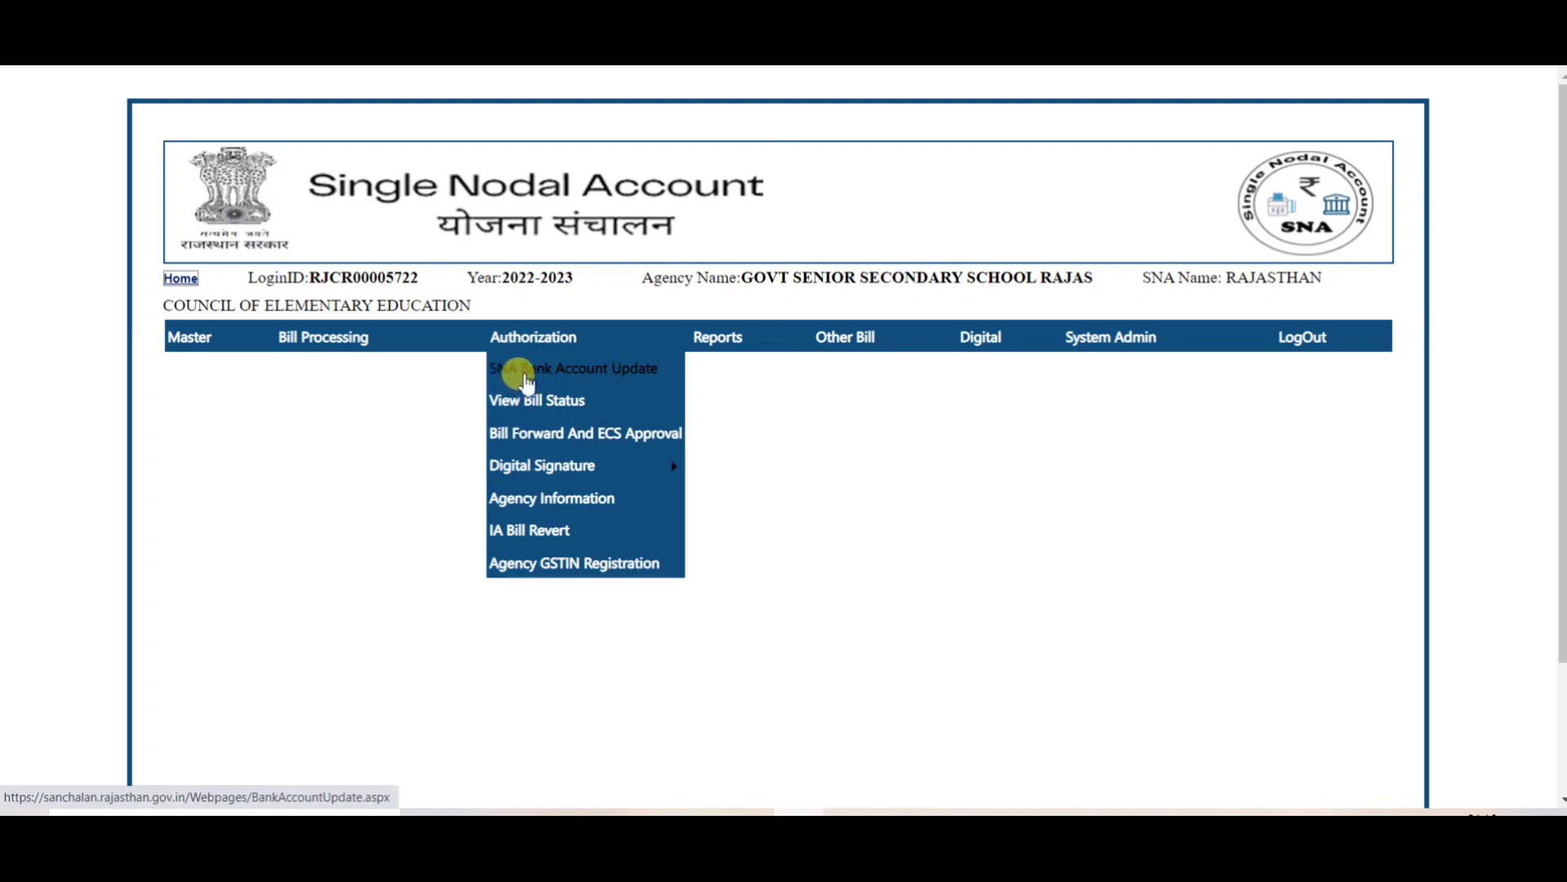
click(555, 370)
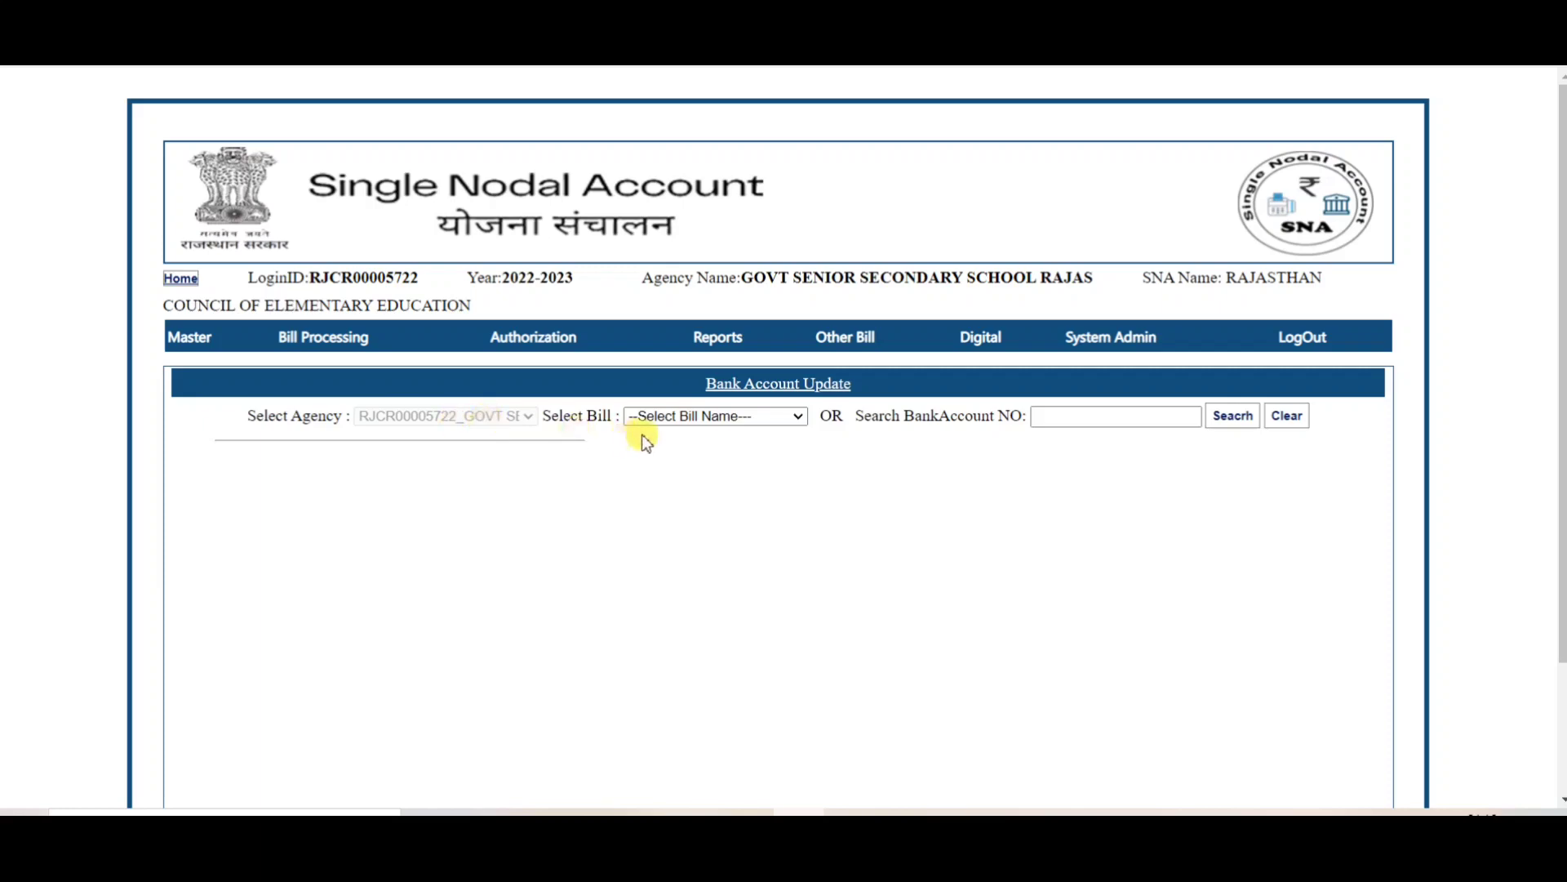
click(684, 418)
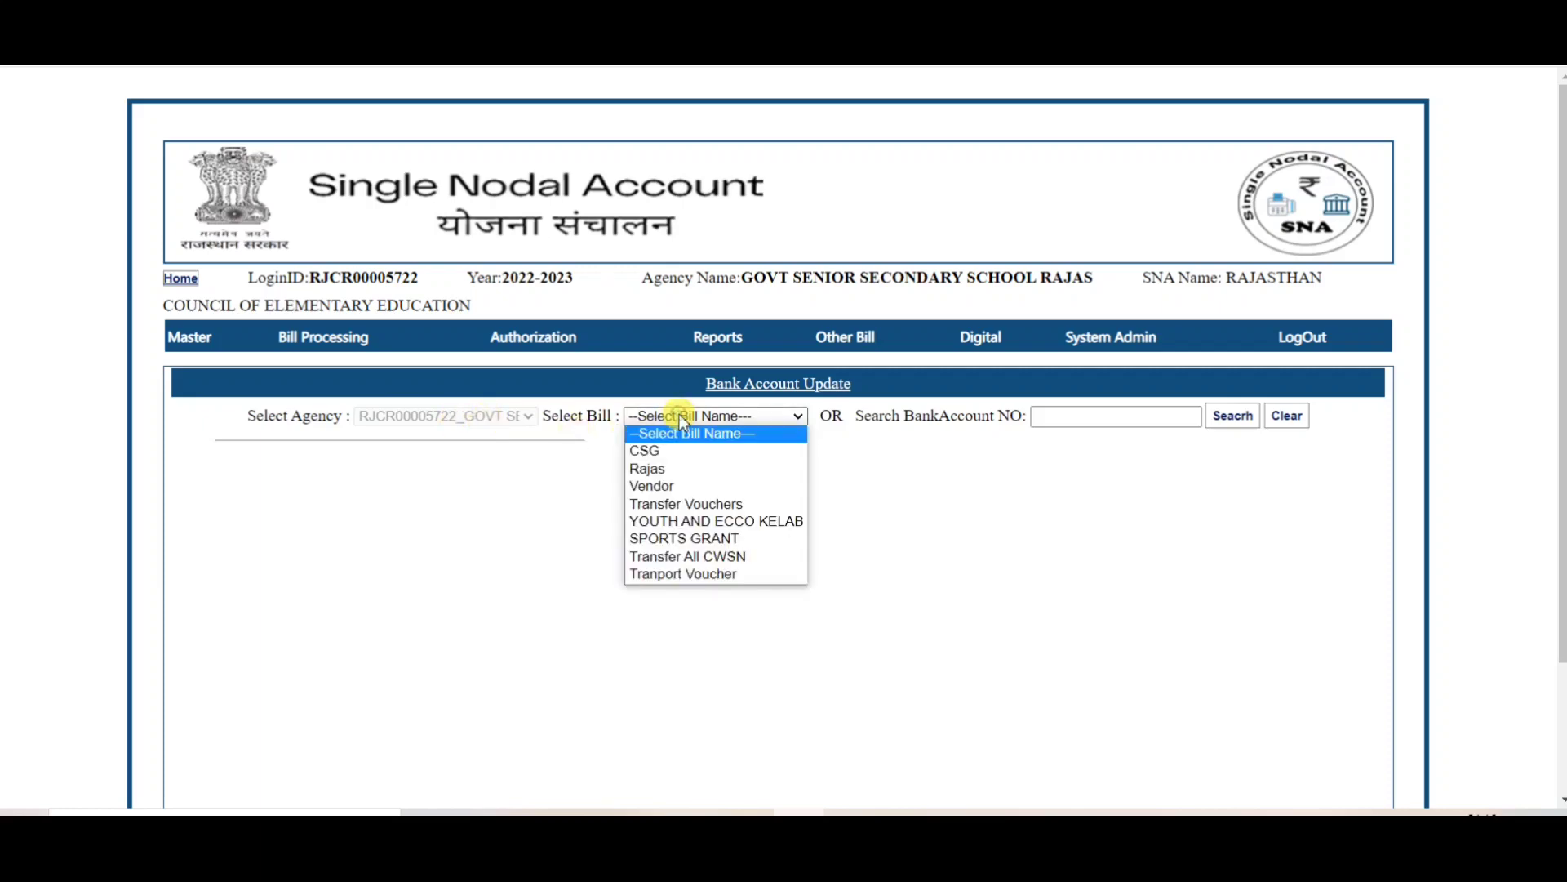
click(645, 453)
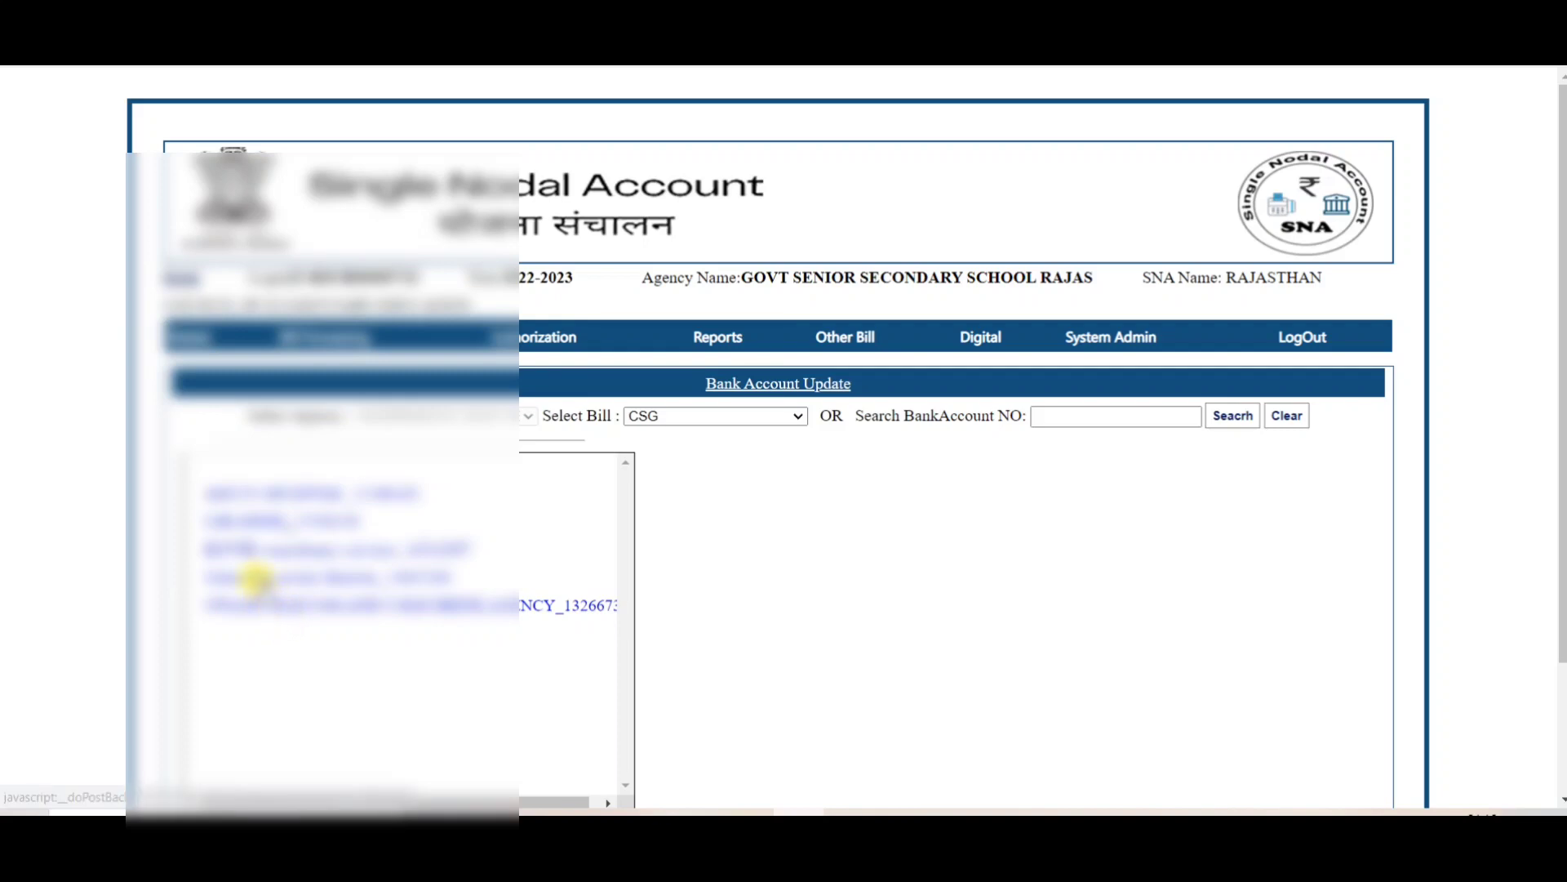
- Look through the payee lists of the Rajas, Vendor and Transfer Vouchers bills, and return to the CSG bill
click(689, 418)
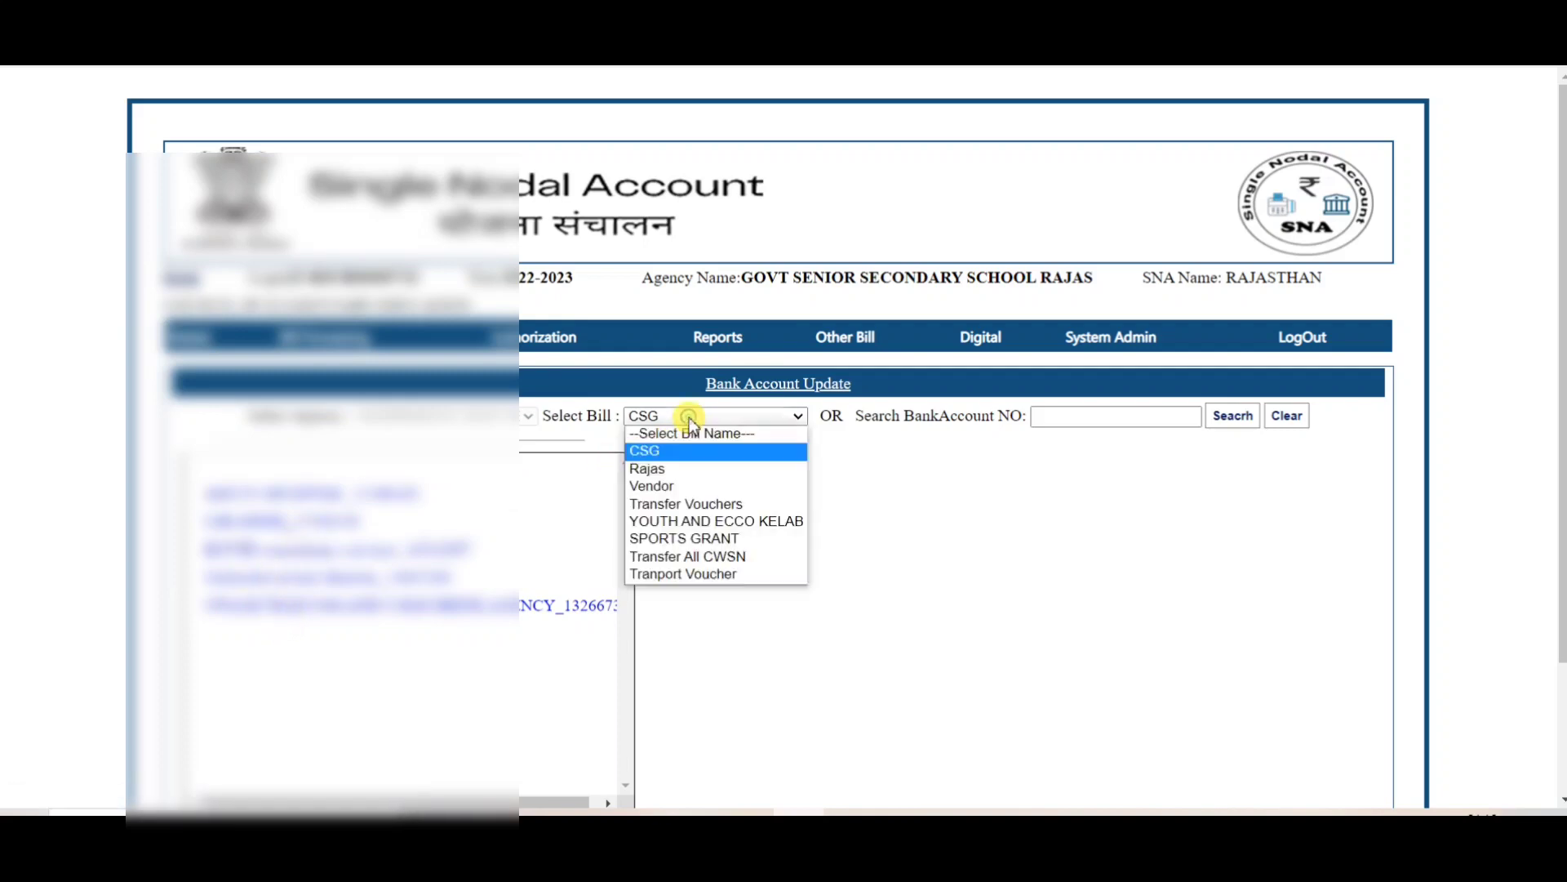
click(665, 468)
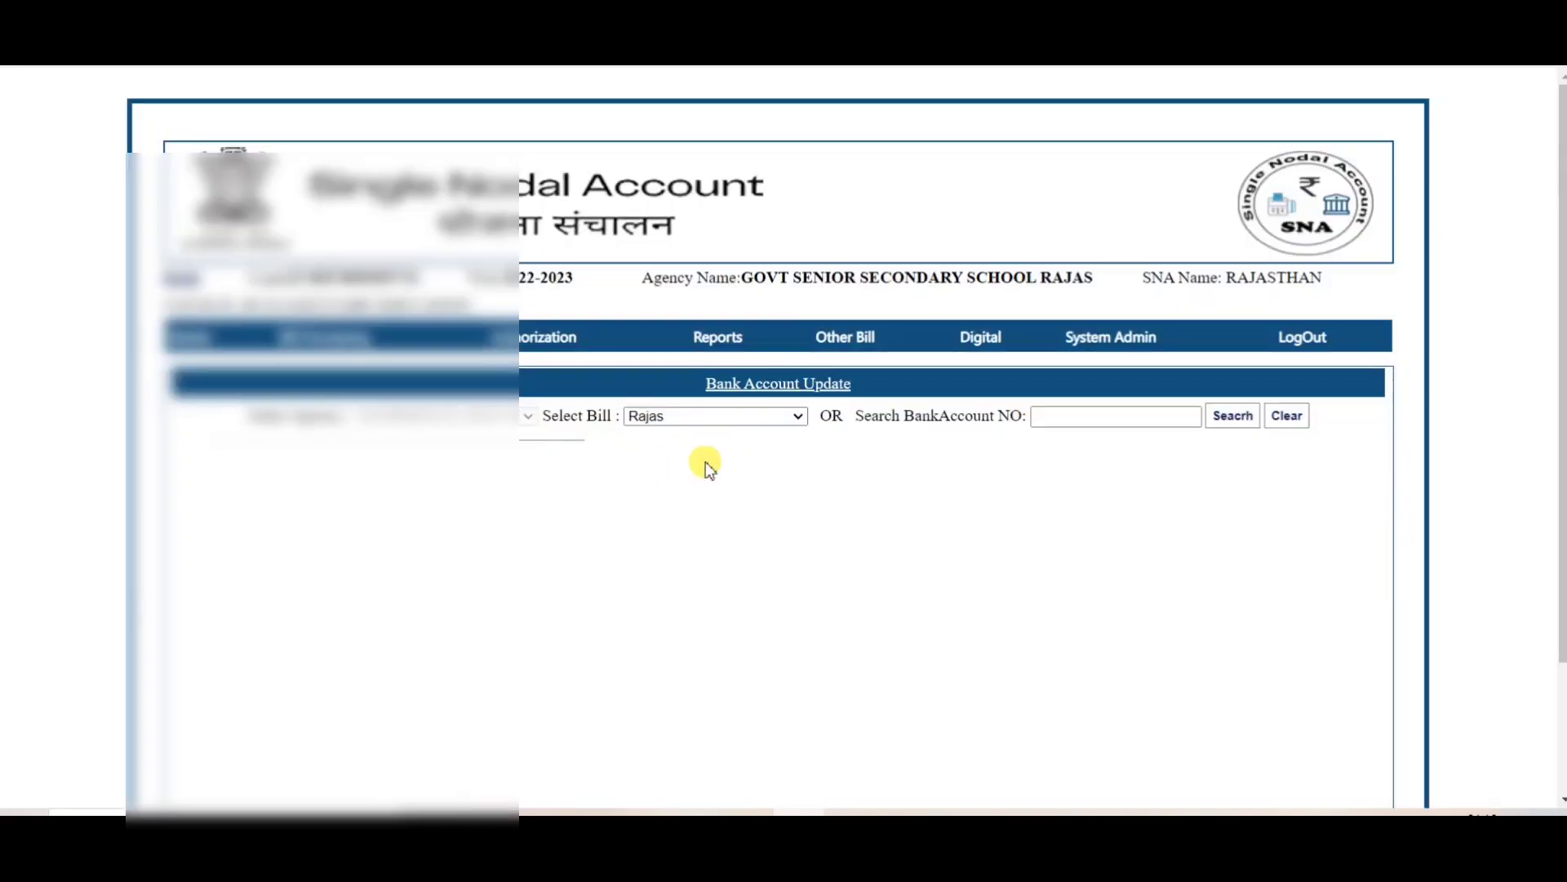
click(677, 420)
click(663, 485)
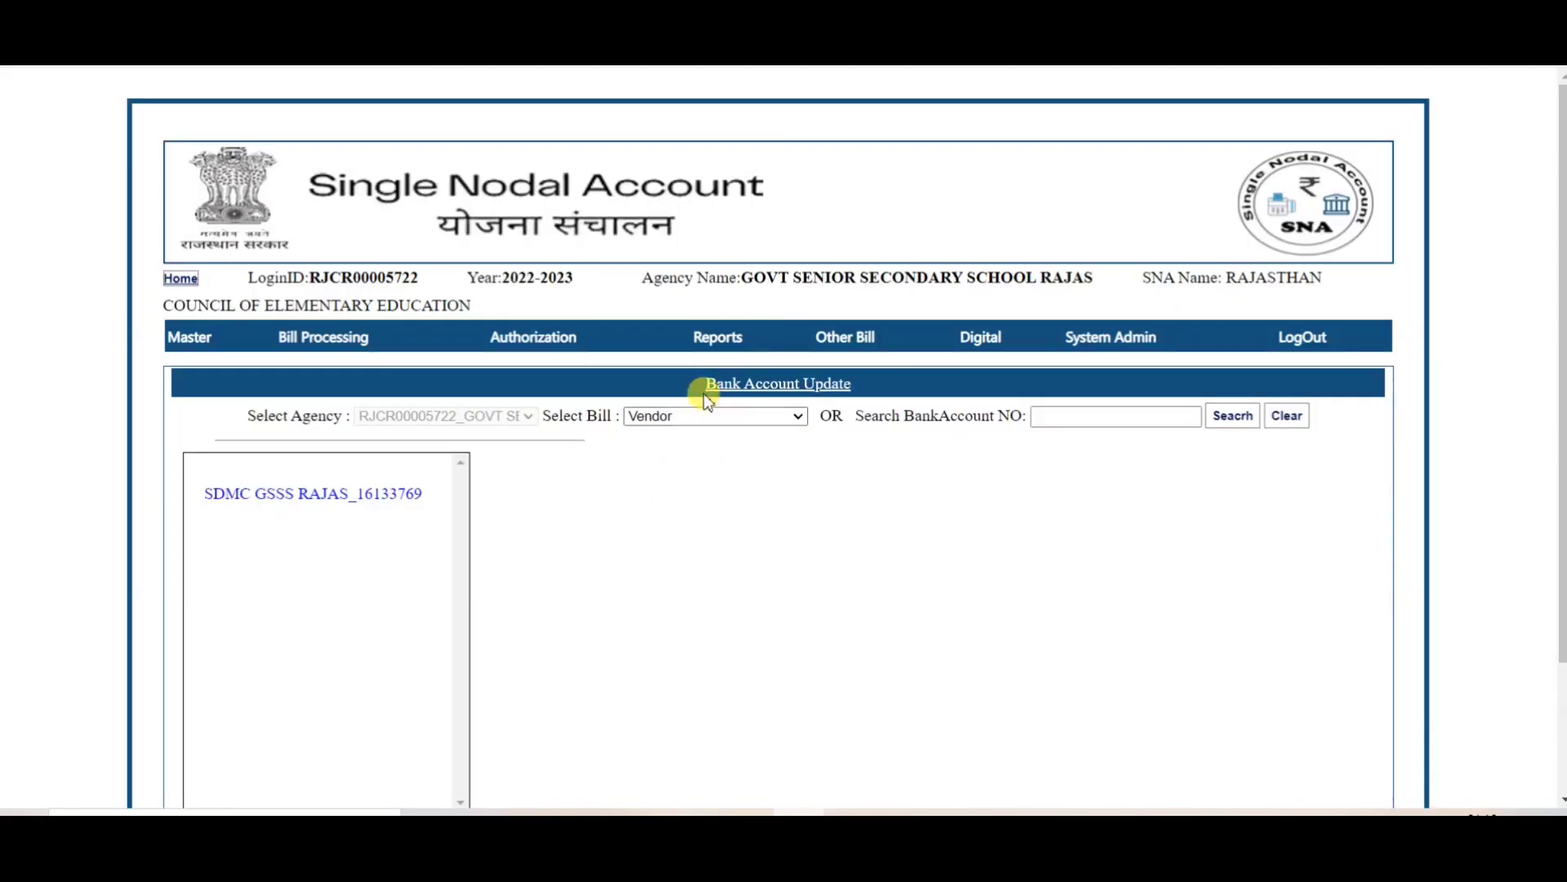
click(686, 414)
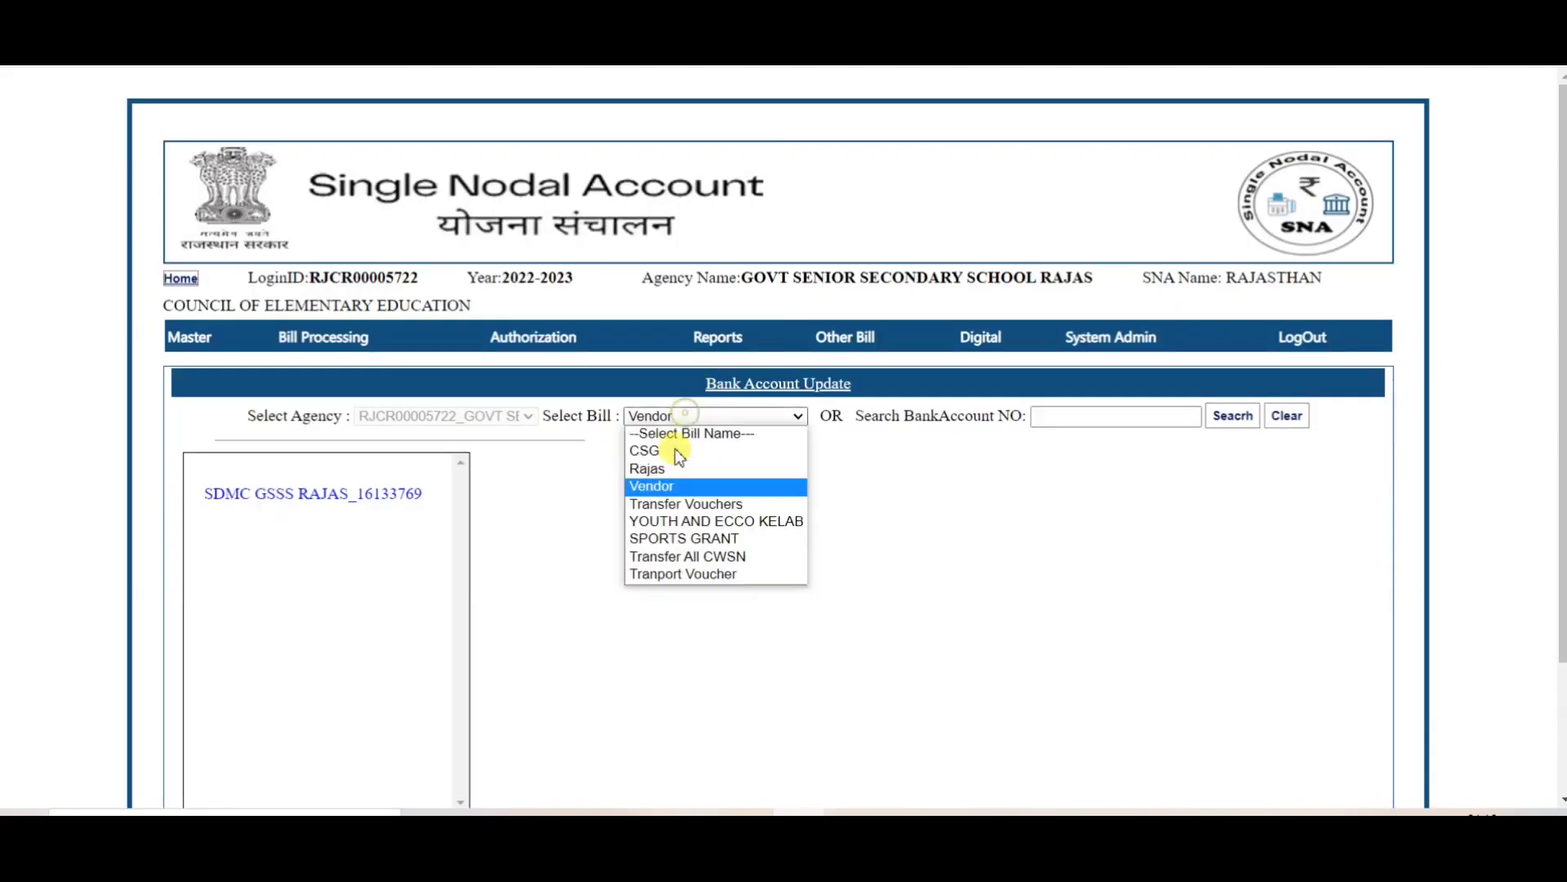
click(666, 506)
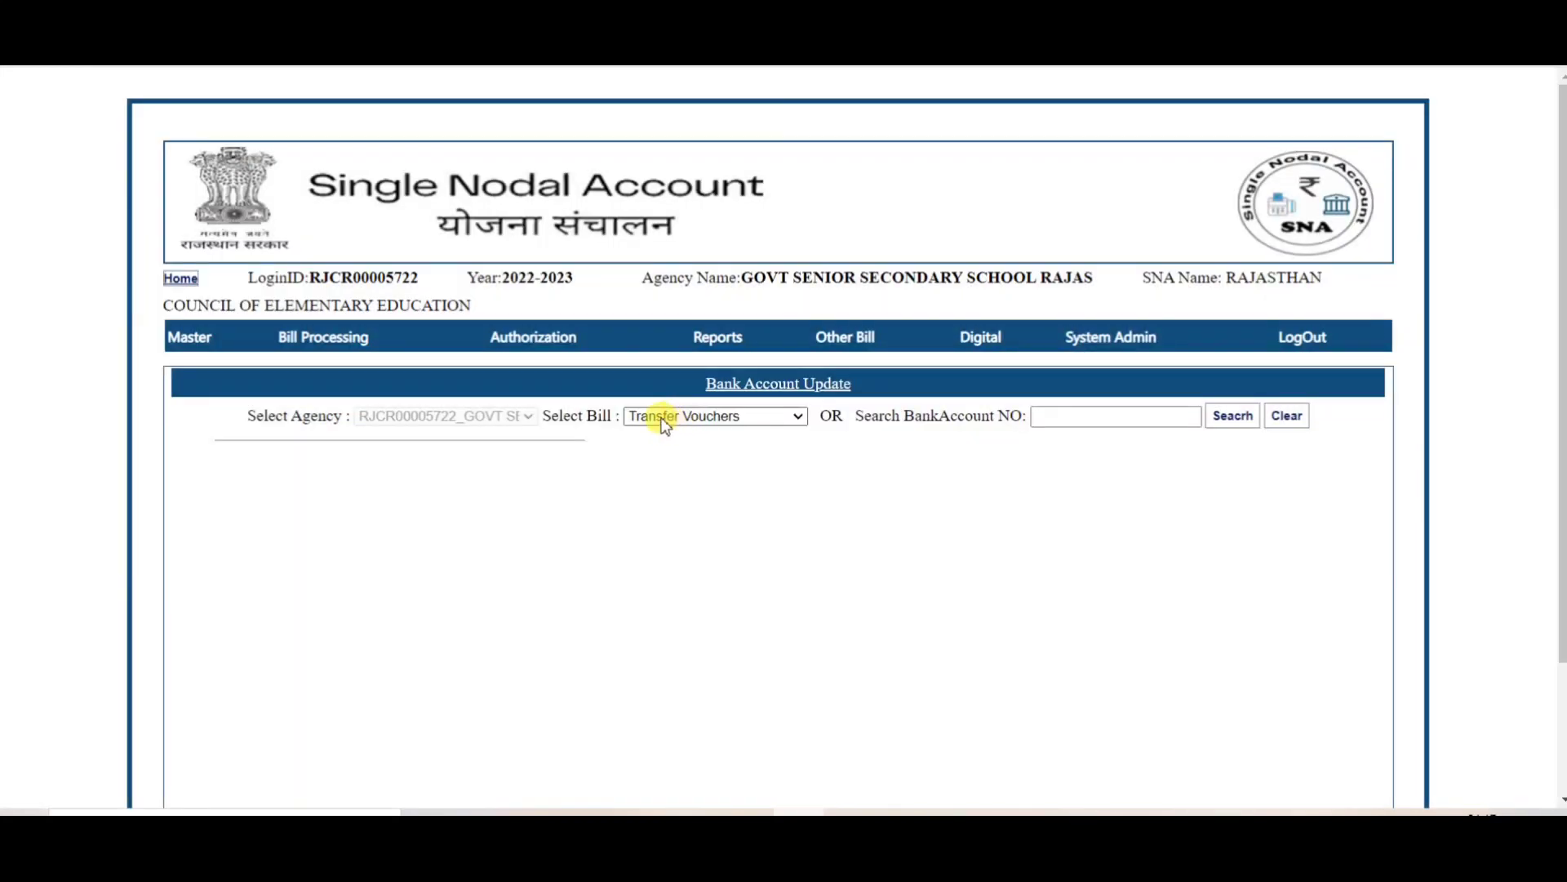
click(660, 418)
click(655, 450)
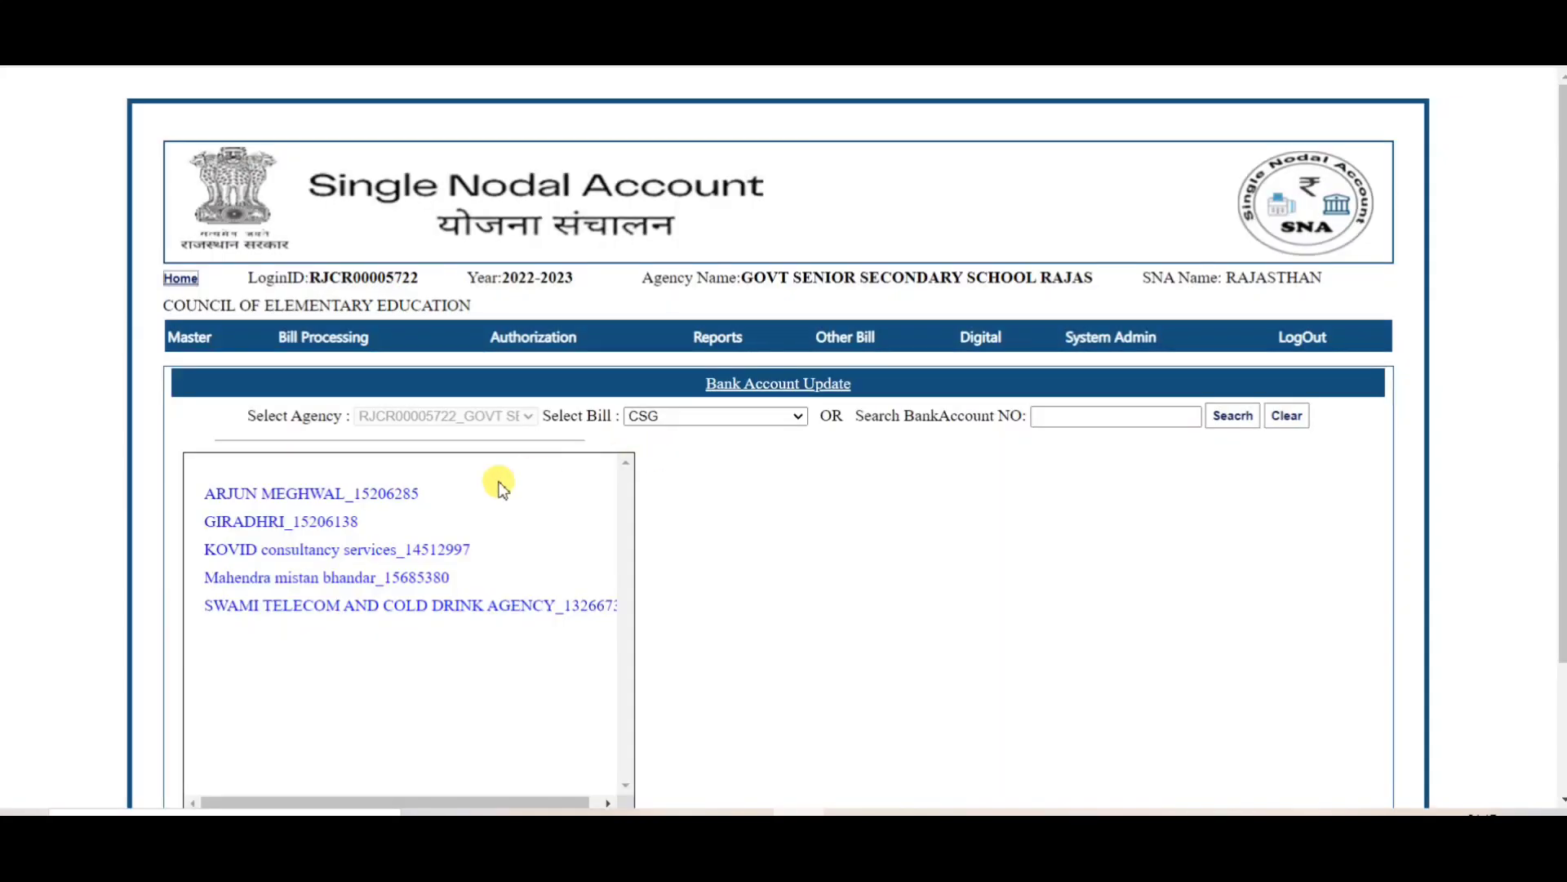
- Open the SWAMI TELECOM AND COLD DRINK AGENCY payee and choose Update Bank Account to show the IFSC code and account number fields
click(308, 608)
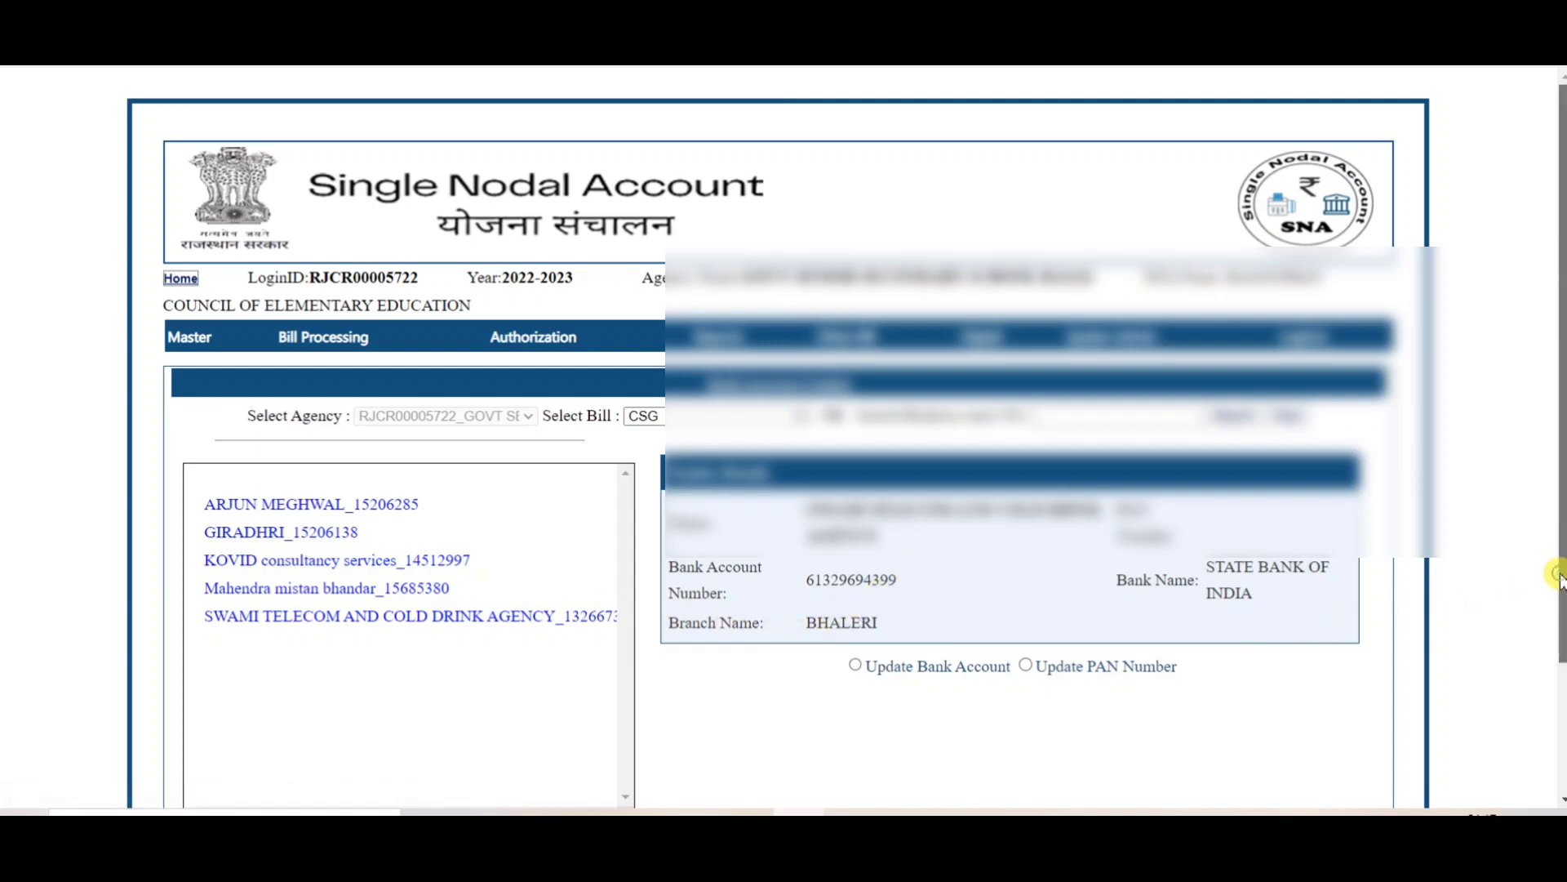
drag(1559, 578, 1559, 639)
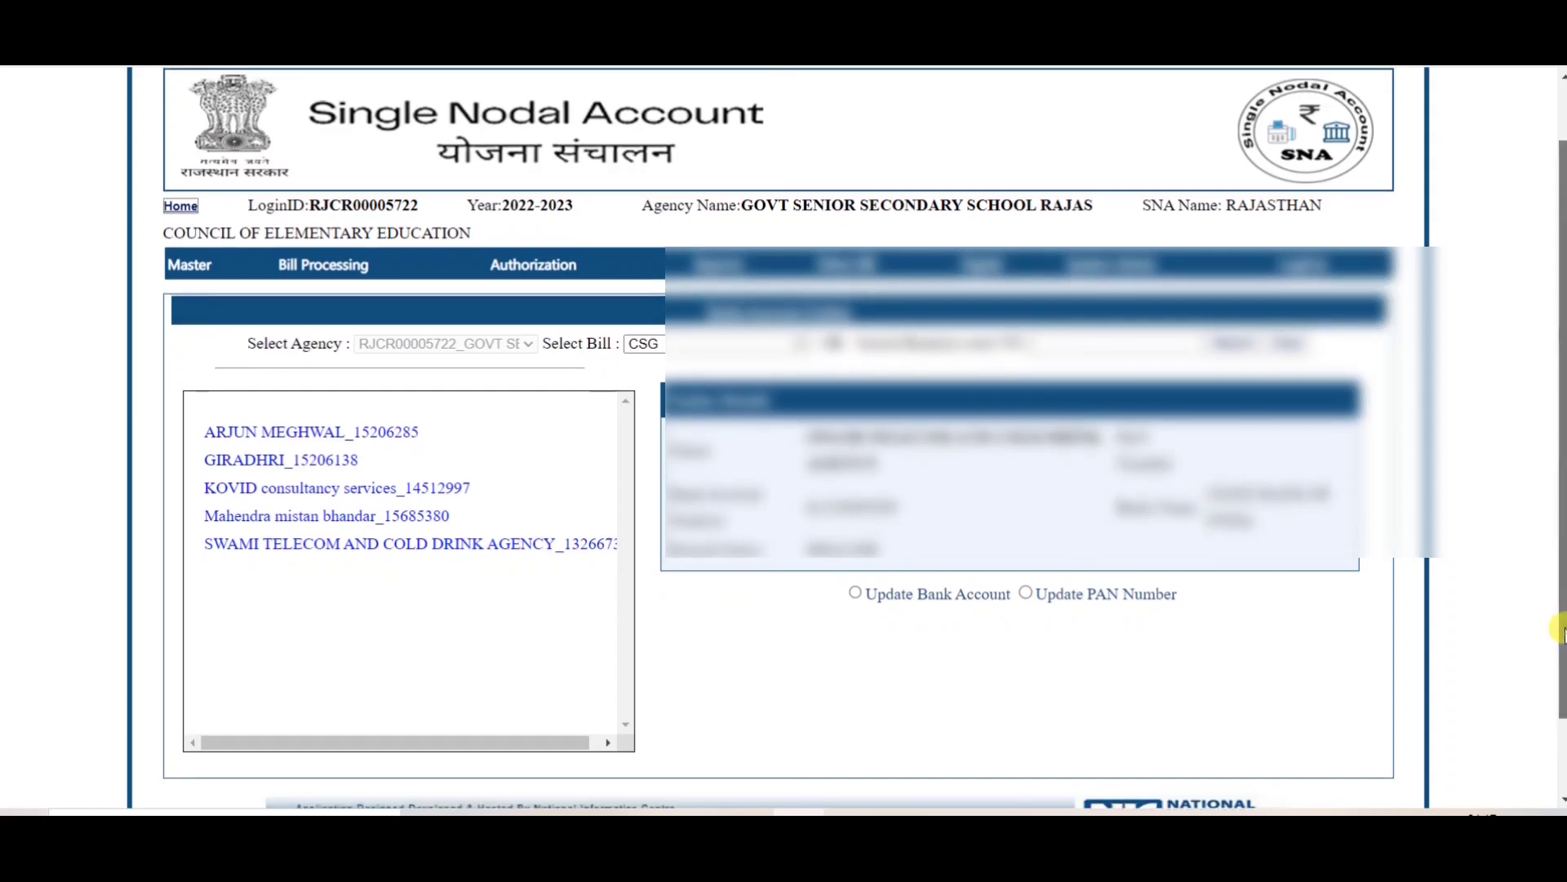
drag(1559, 640, 1560, 671)
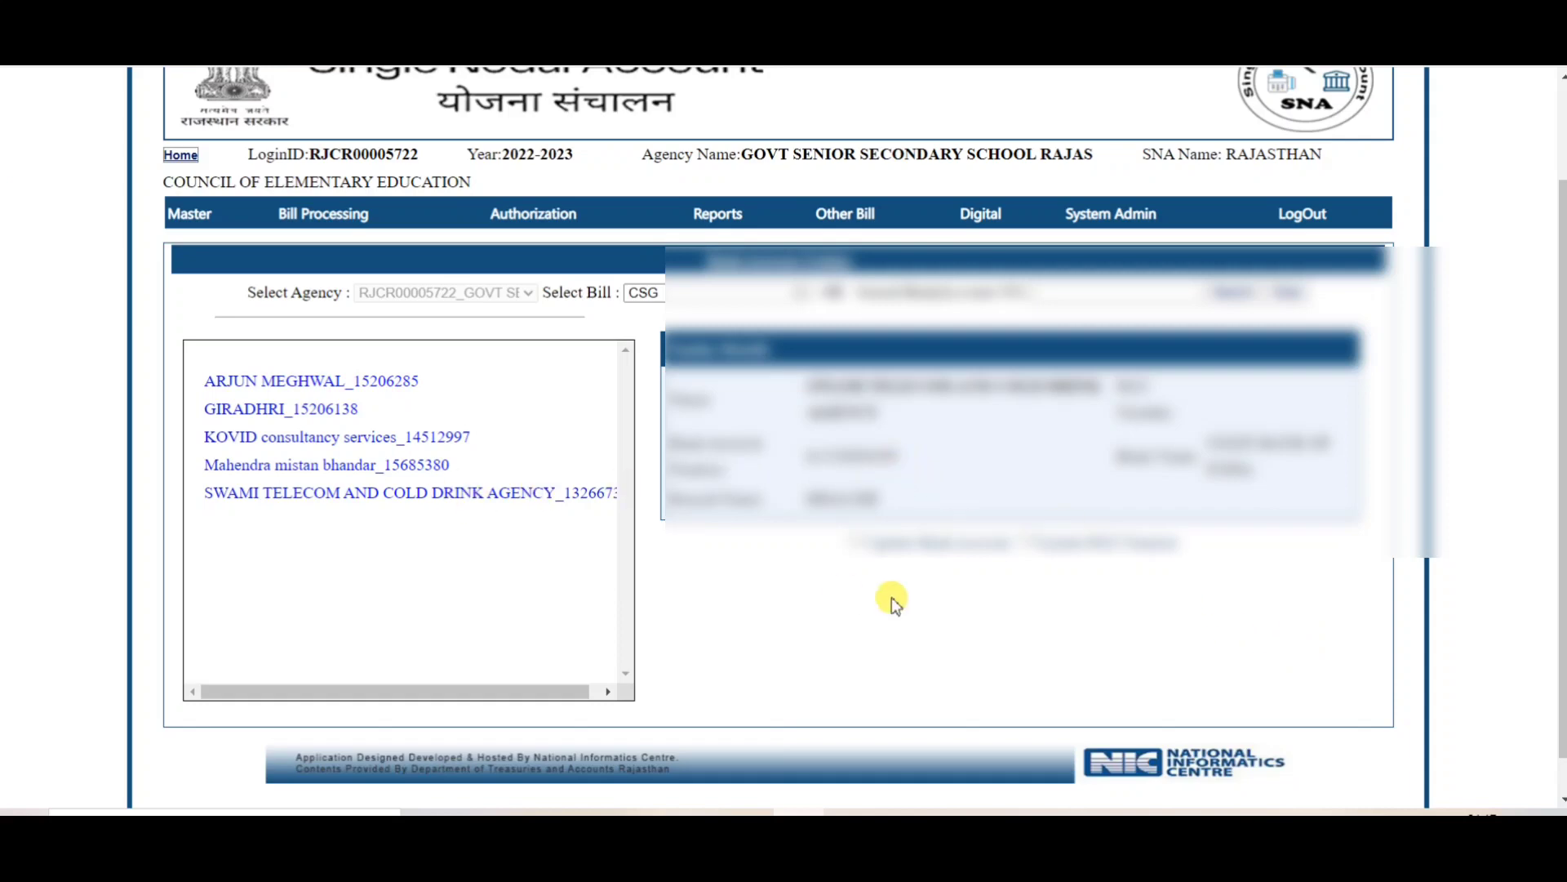
click(856, 539)
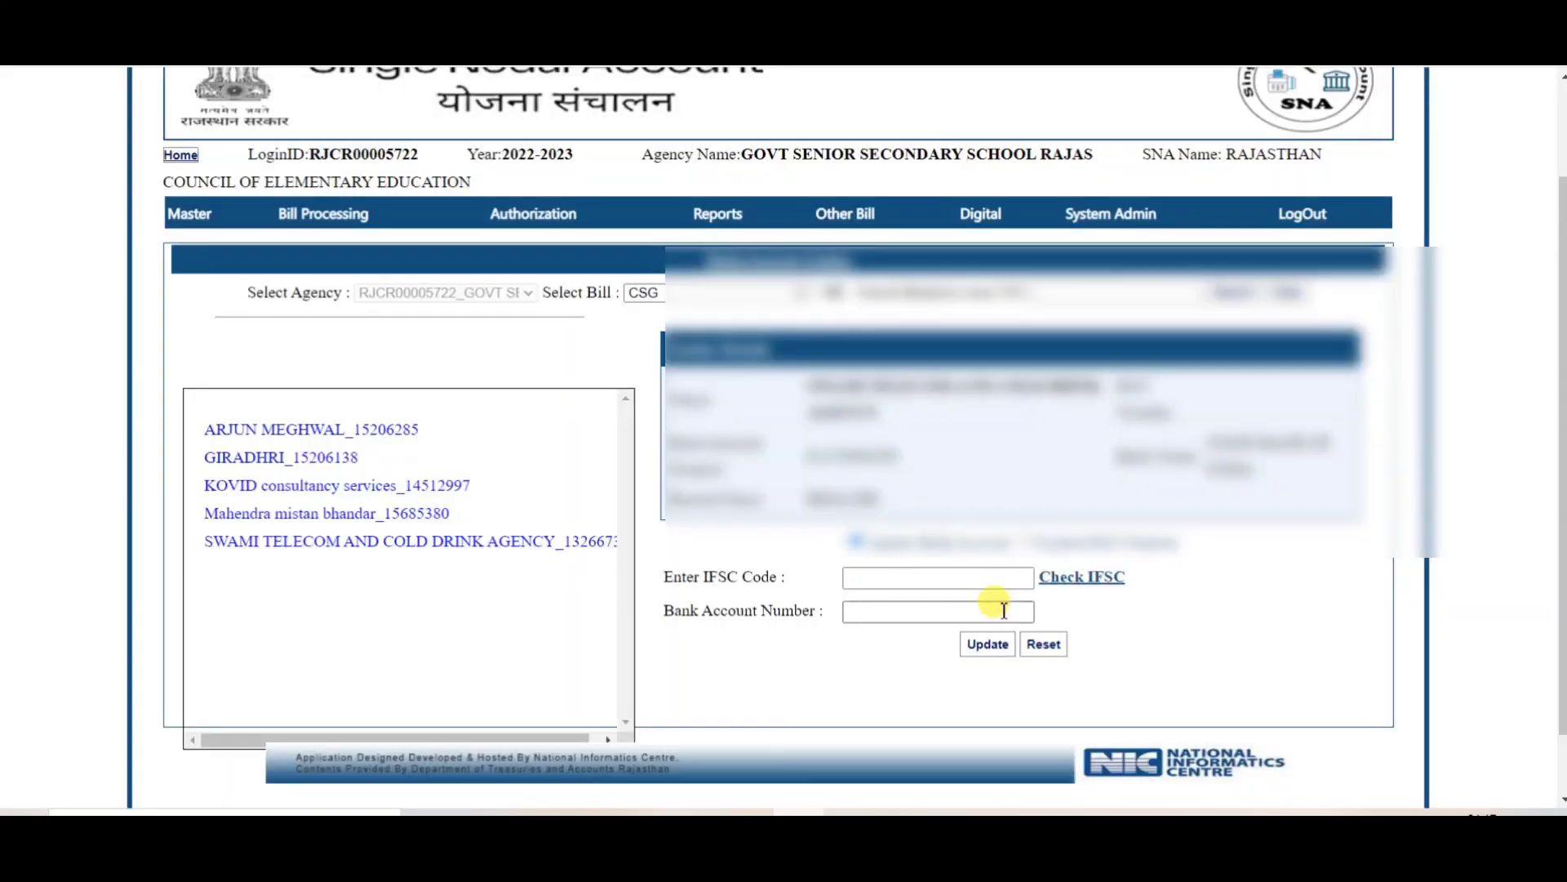
click(931, 577)
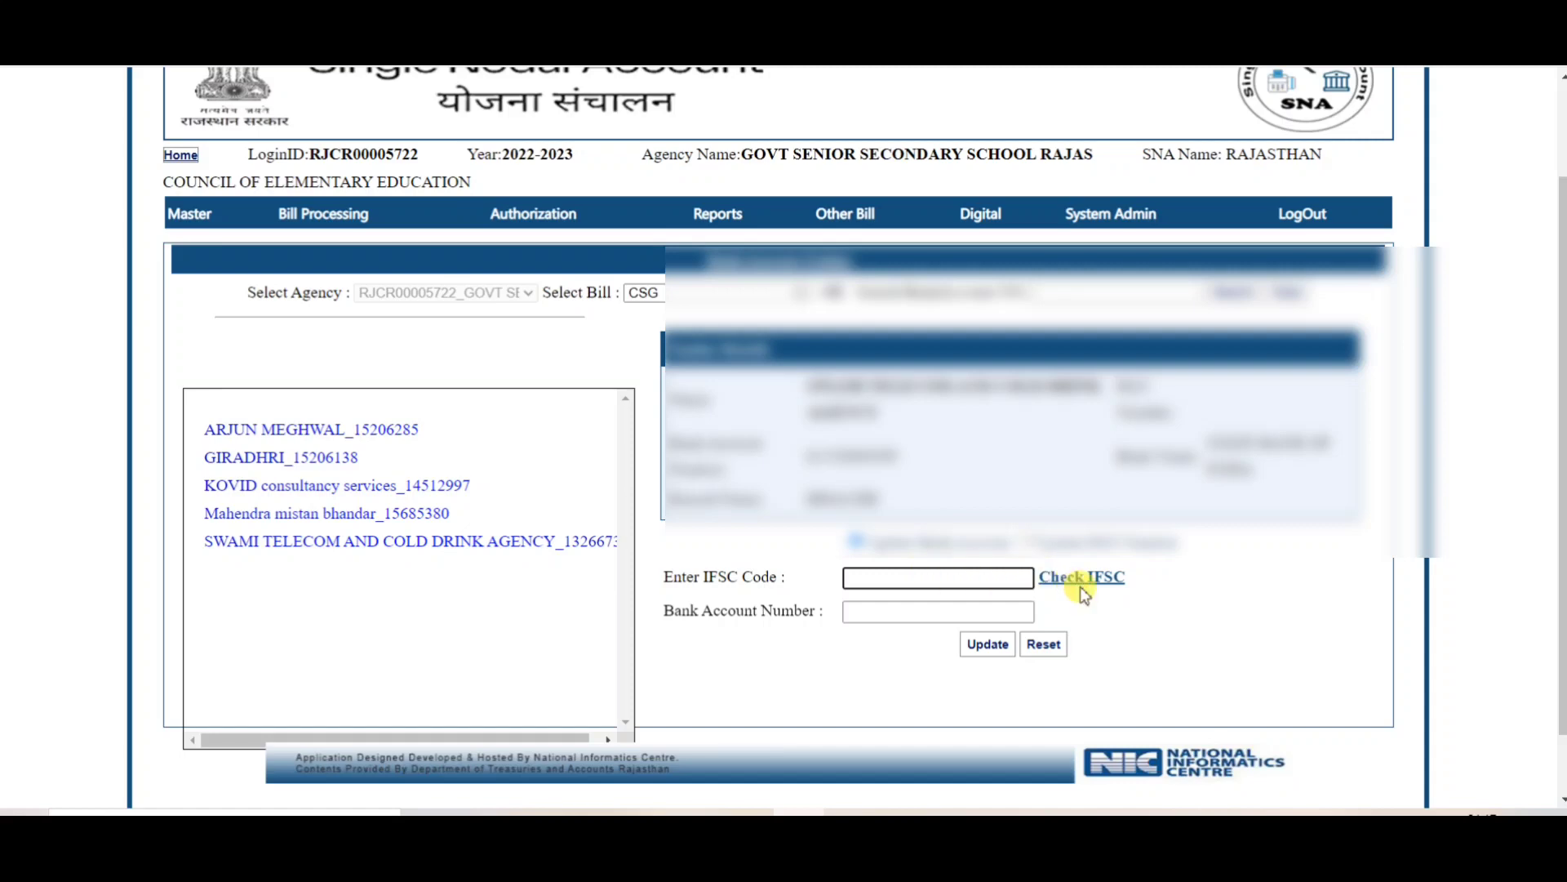
click(916, 605)
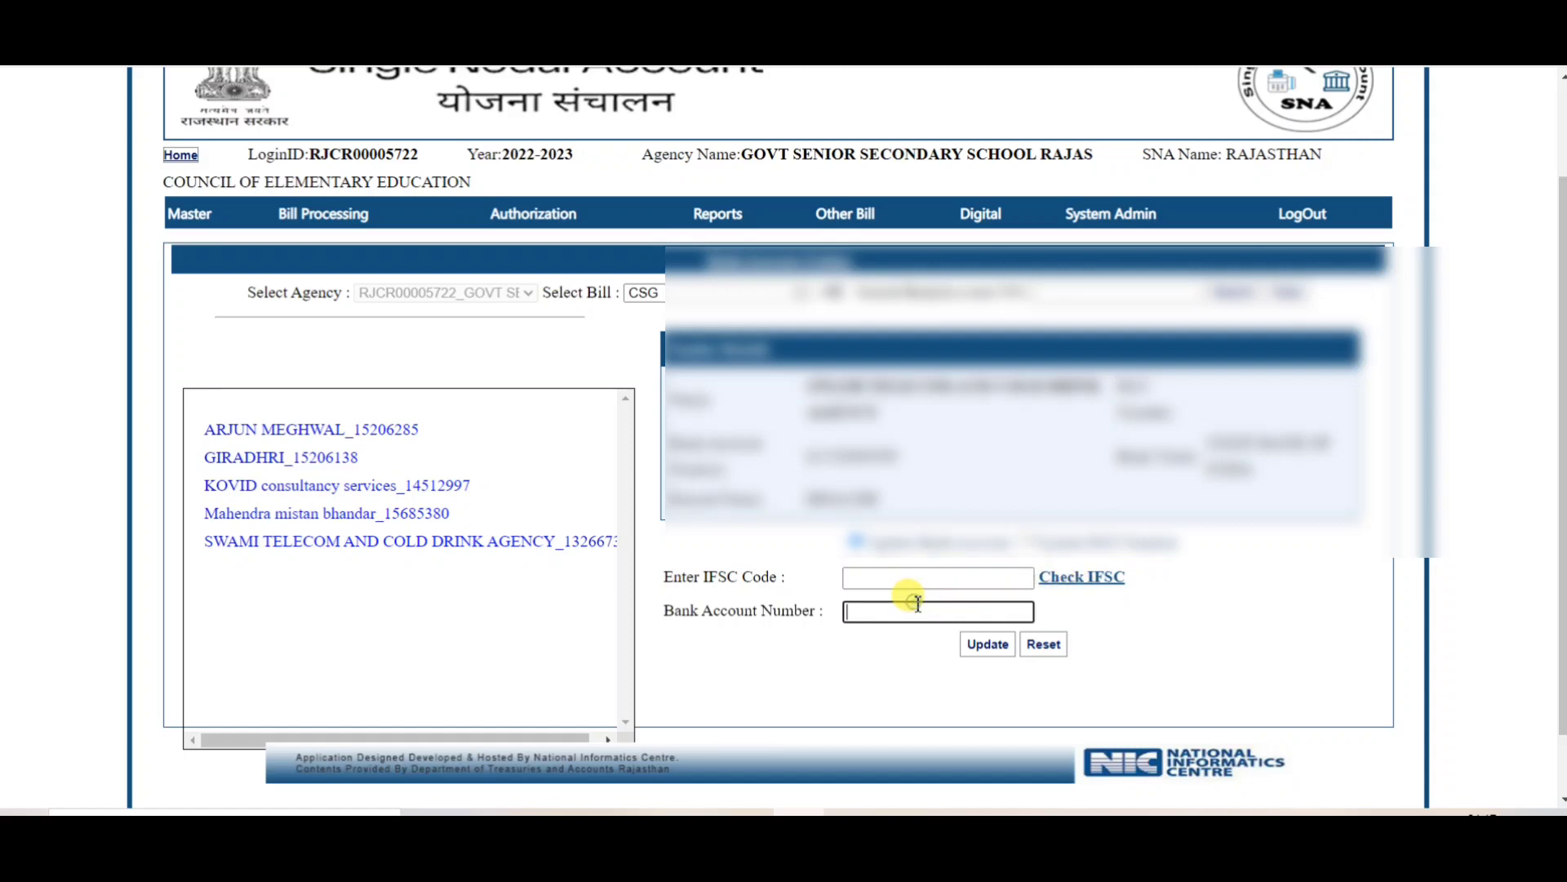
click(964, 580)
- Open the IA Bill Revert page, look at its manual search months, and change the bill search to Reference No, ready for entry
mouse_move(525, 227)
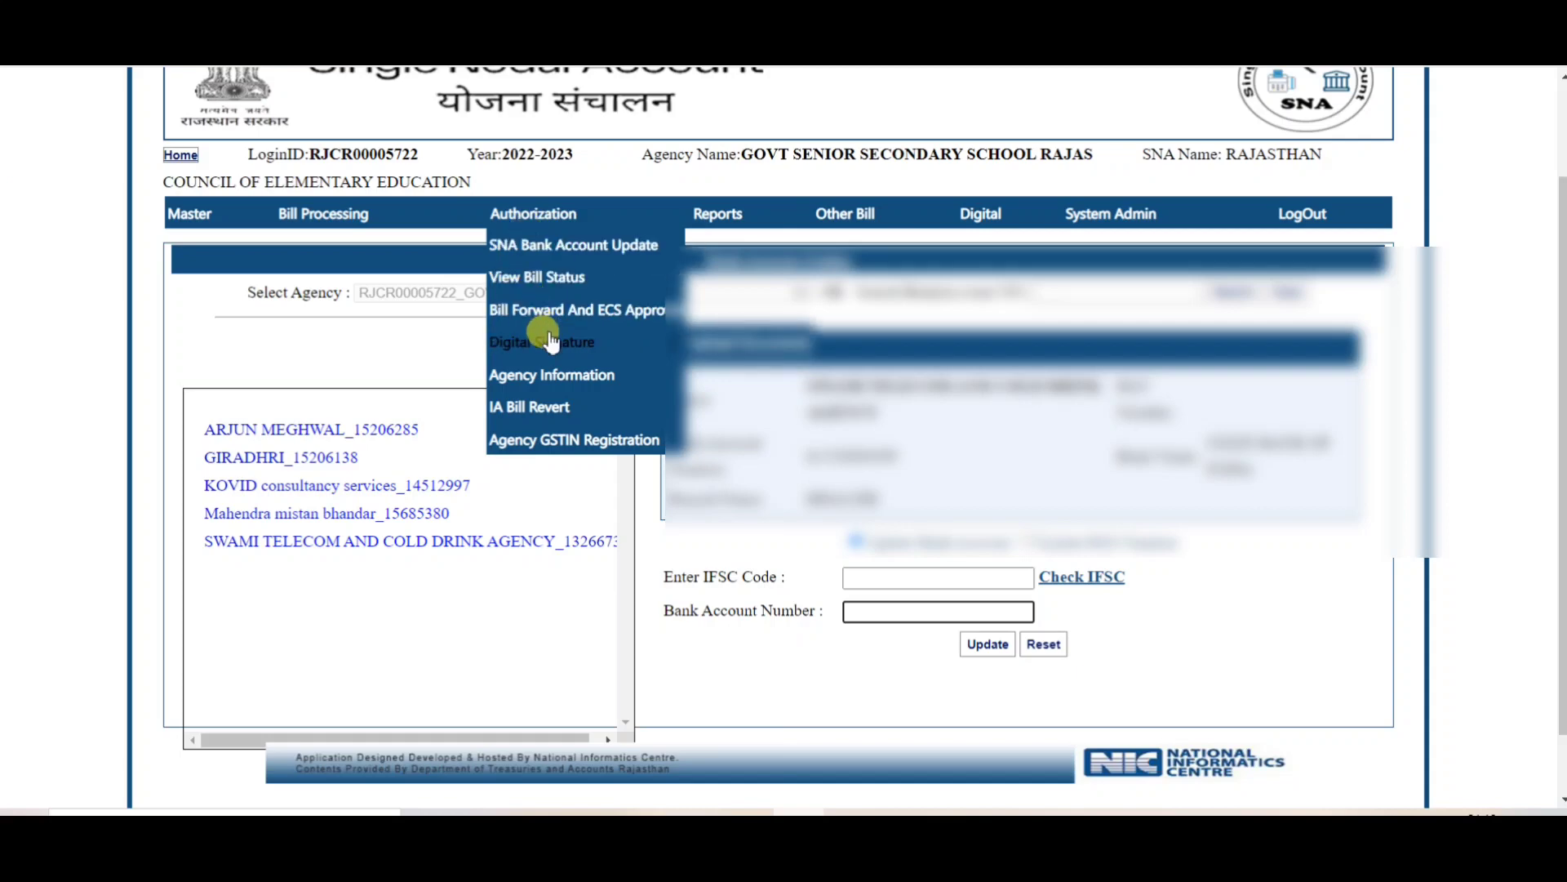
click(547, 414)
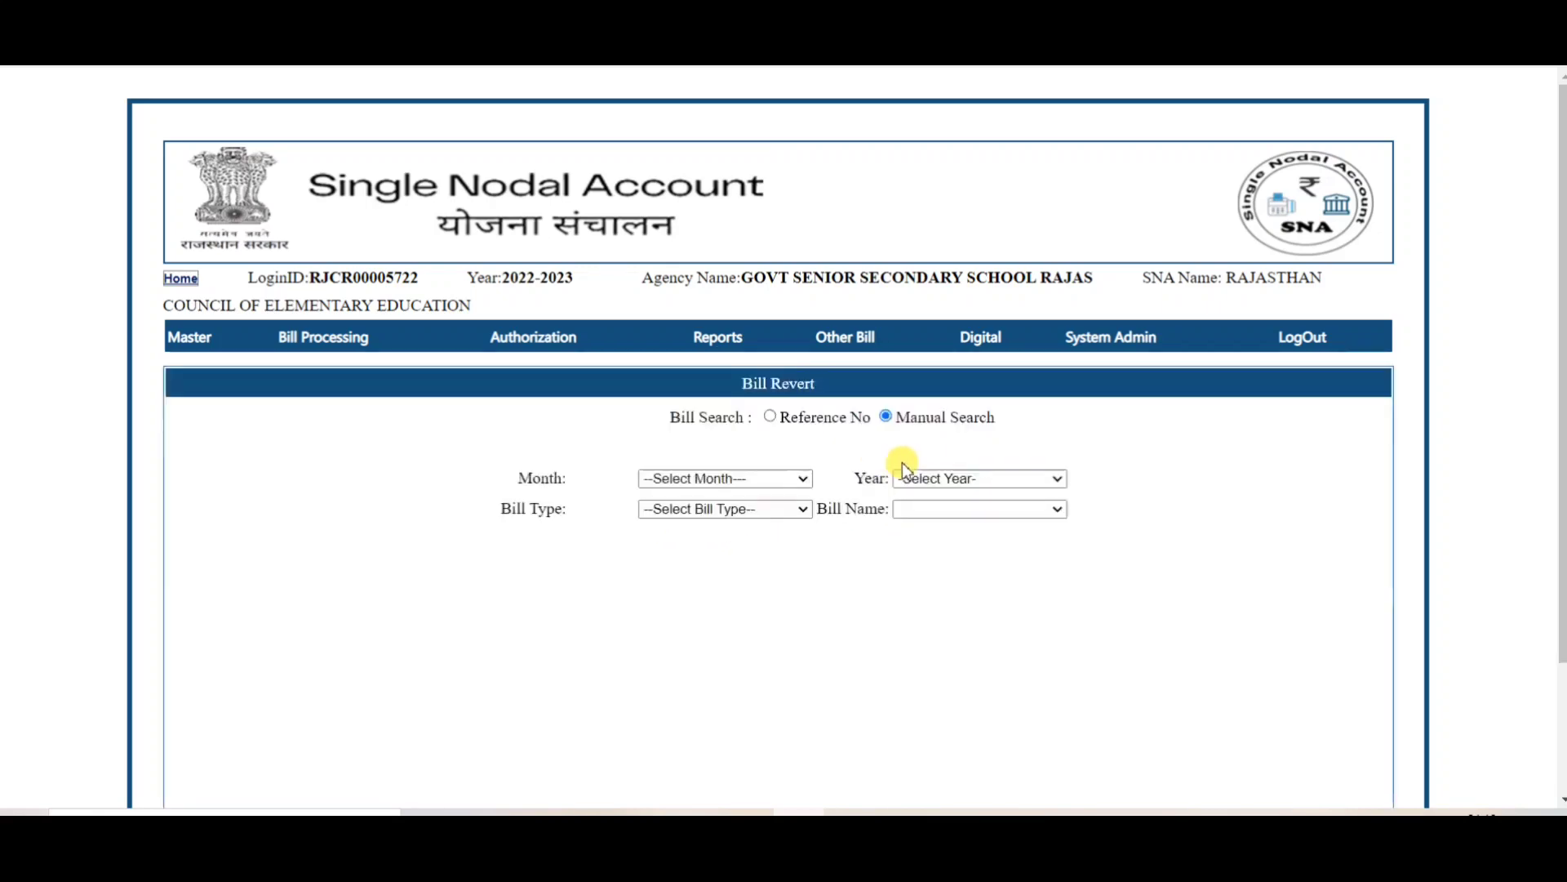
click(712, 480)
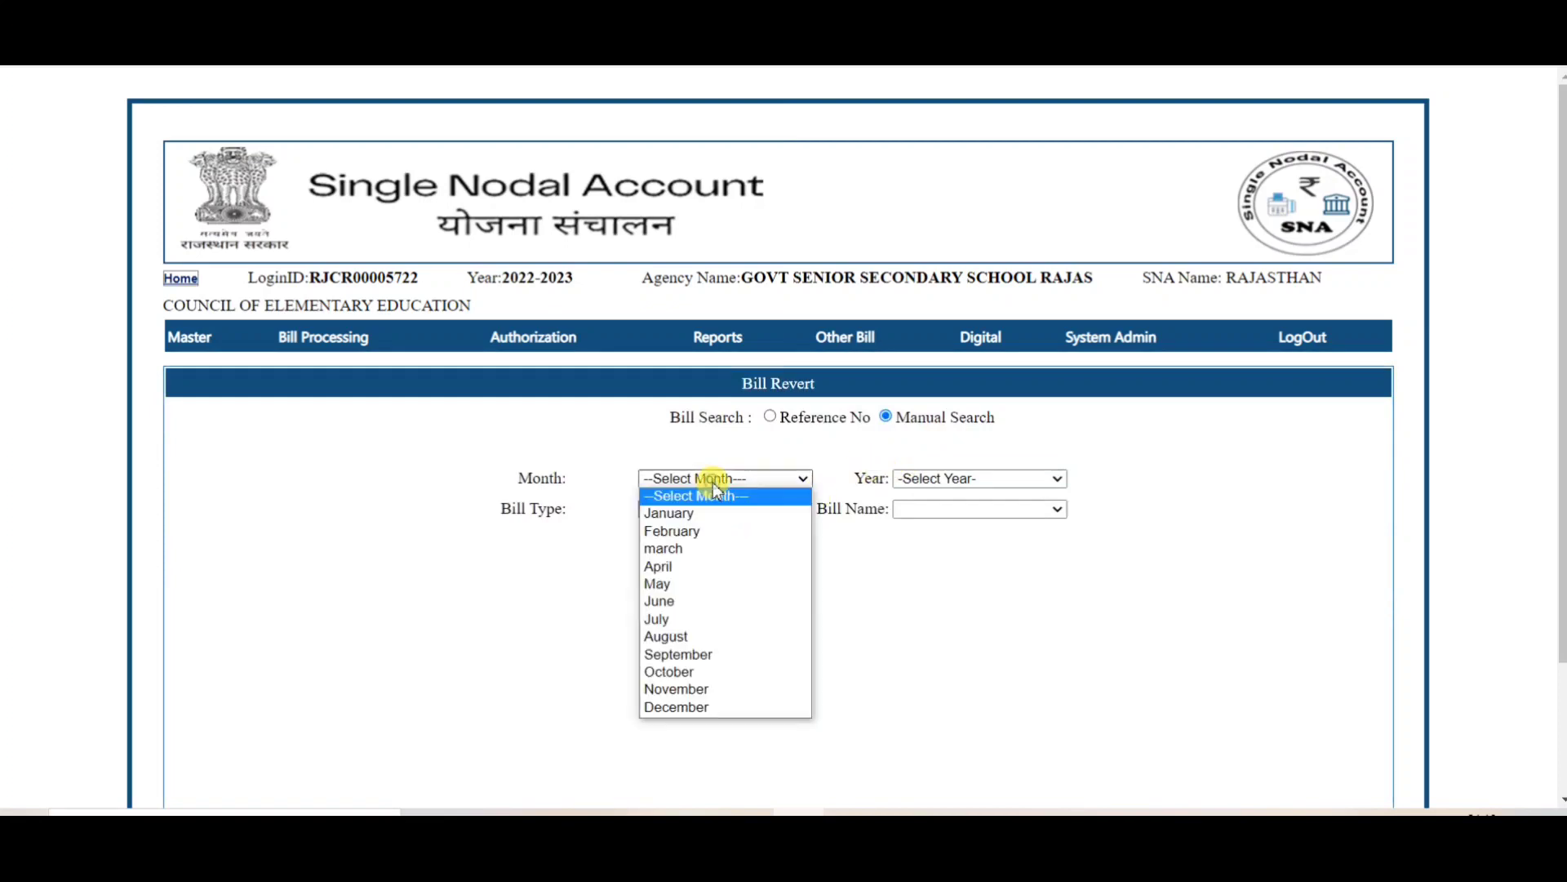
click(988, 418)
click(771, 416)
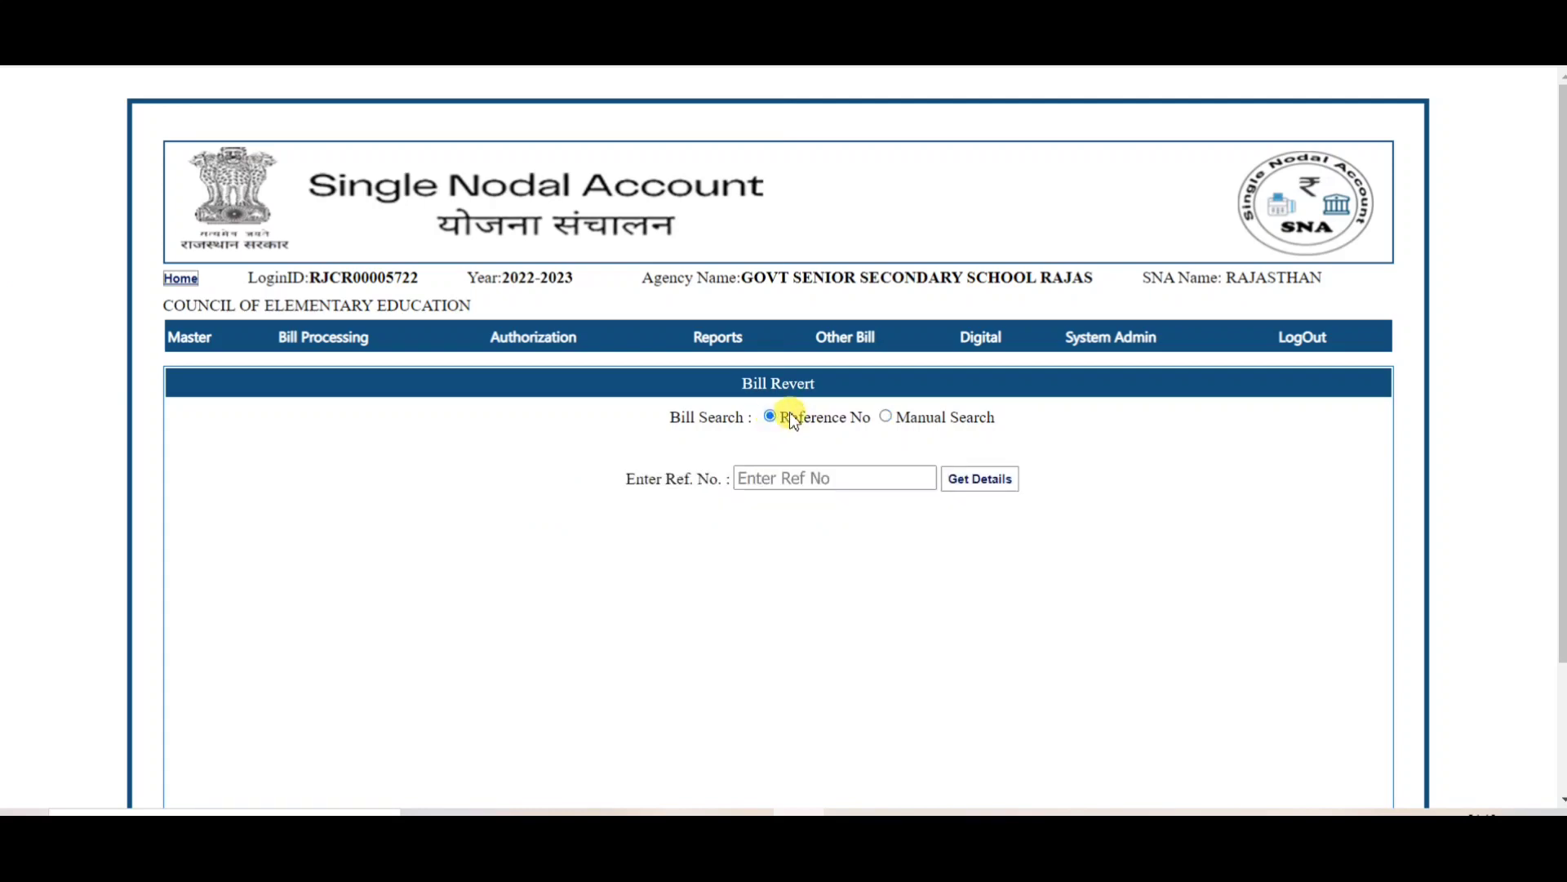
mouse_move(826, 334)
mouse_move(755, 374)
click(817, 477)
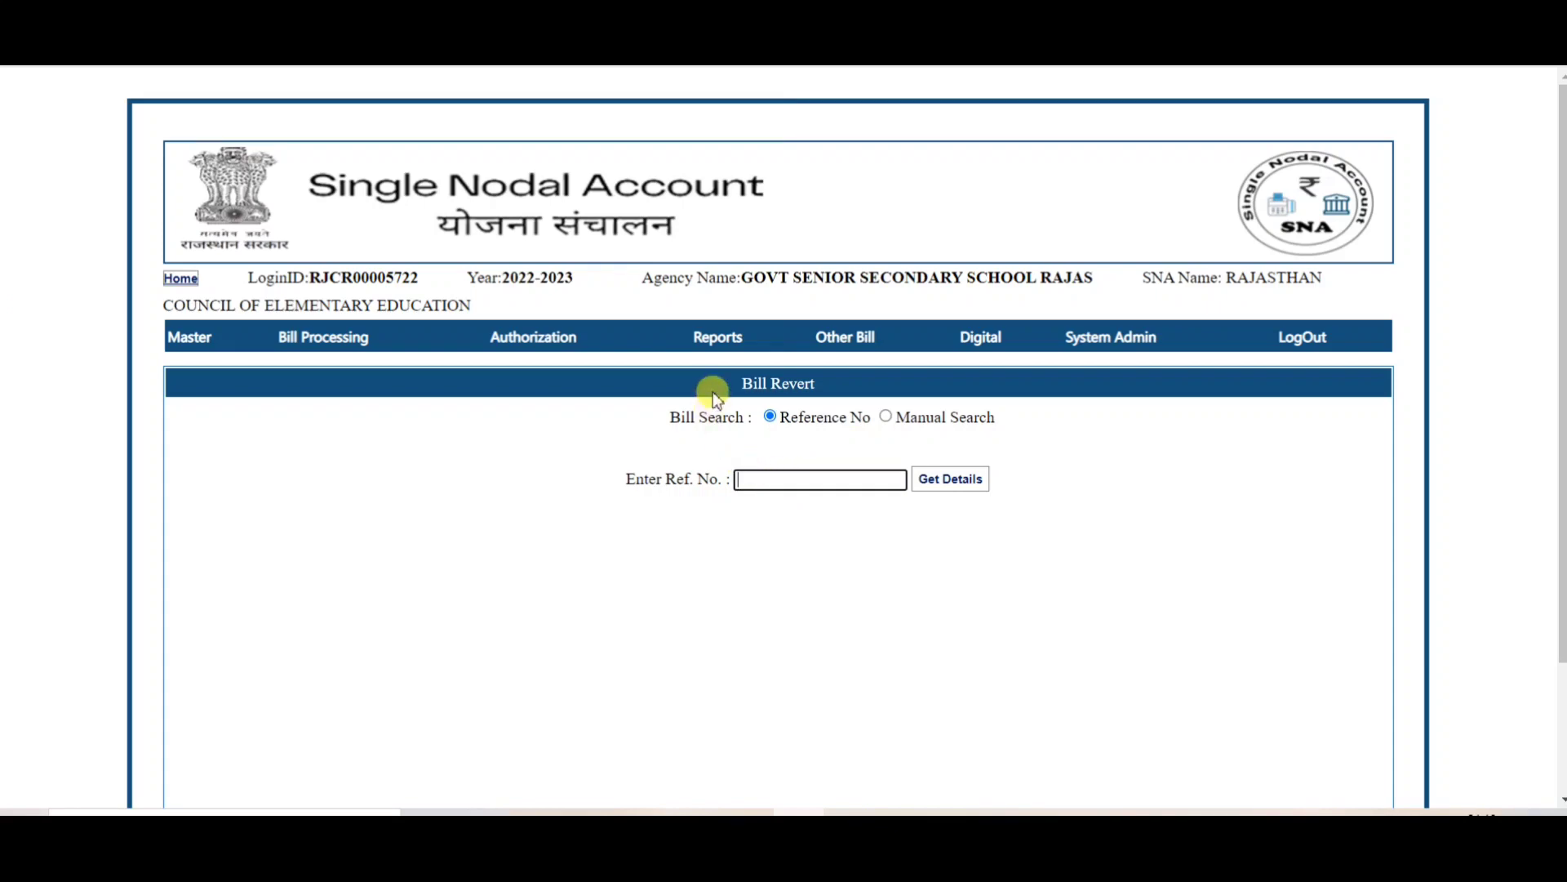
mouse_move(515, 346)
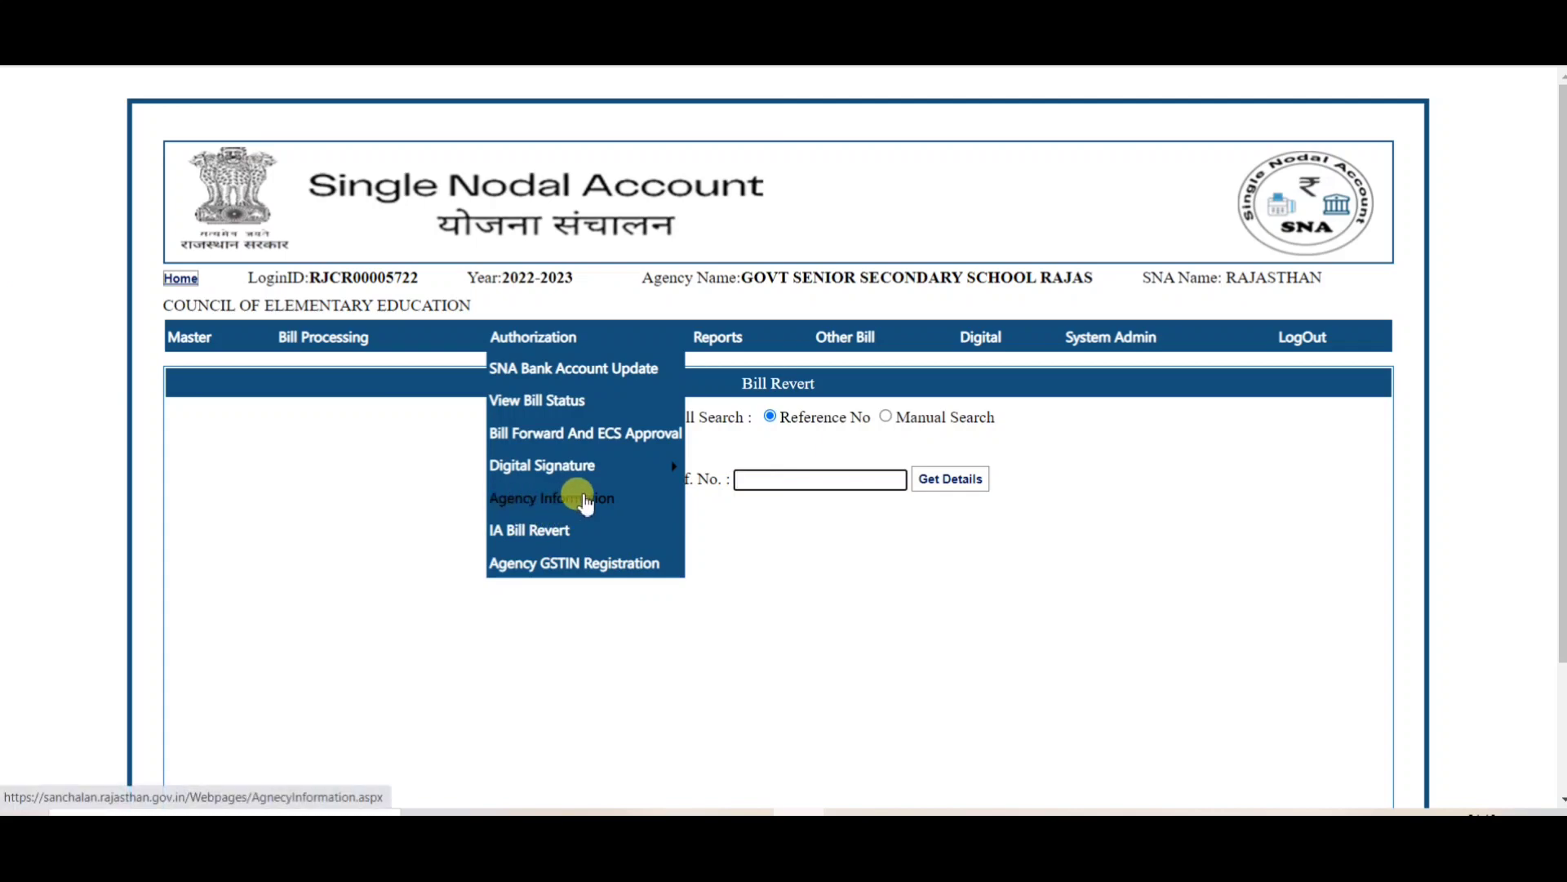
- Open the general Agency Report page and set the report type to Component Wise Expenditure
mouse_move(532, 479)
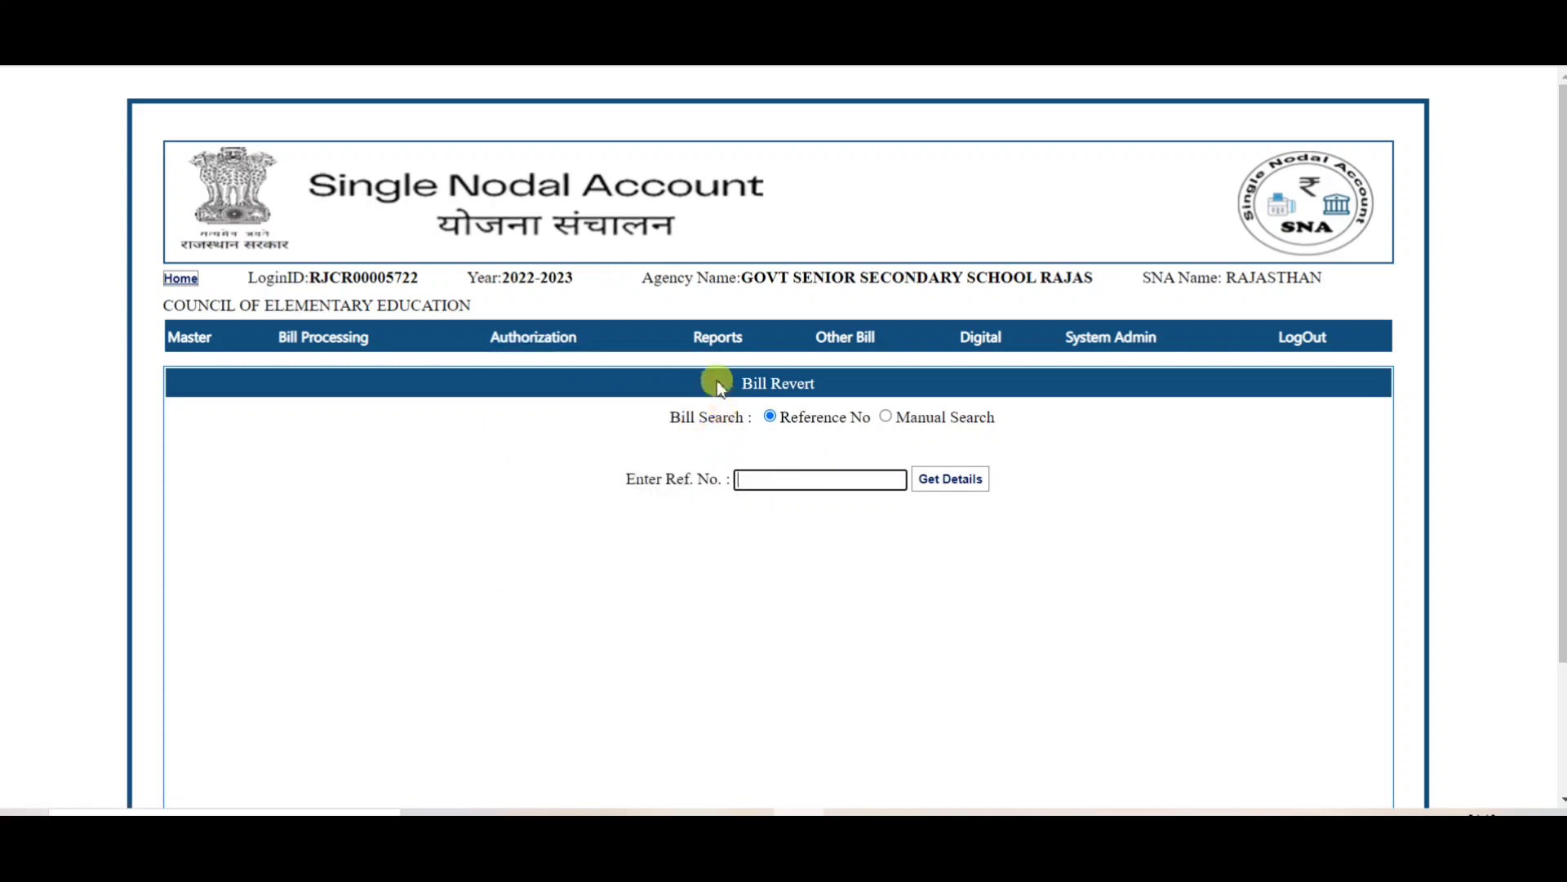
mouse_move(713, 345)
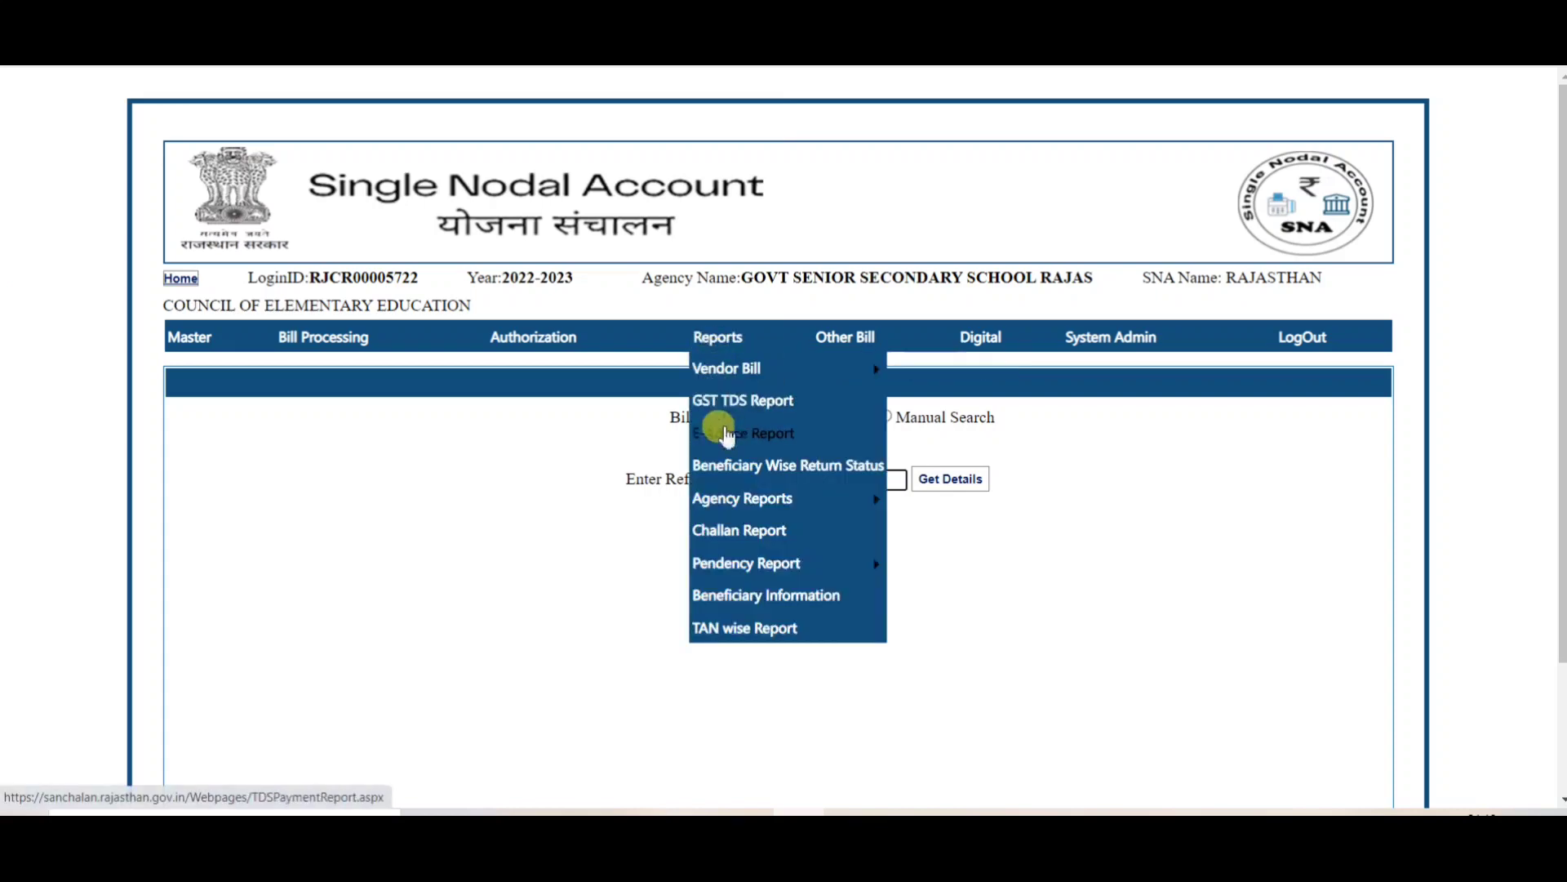
mouse_move(729, 499)
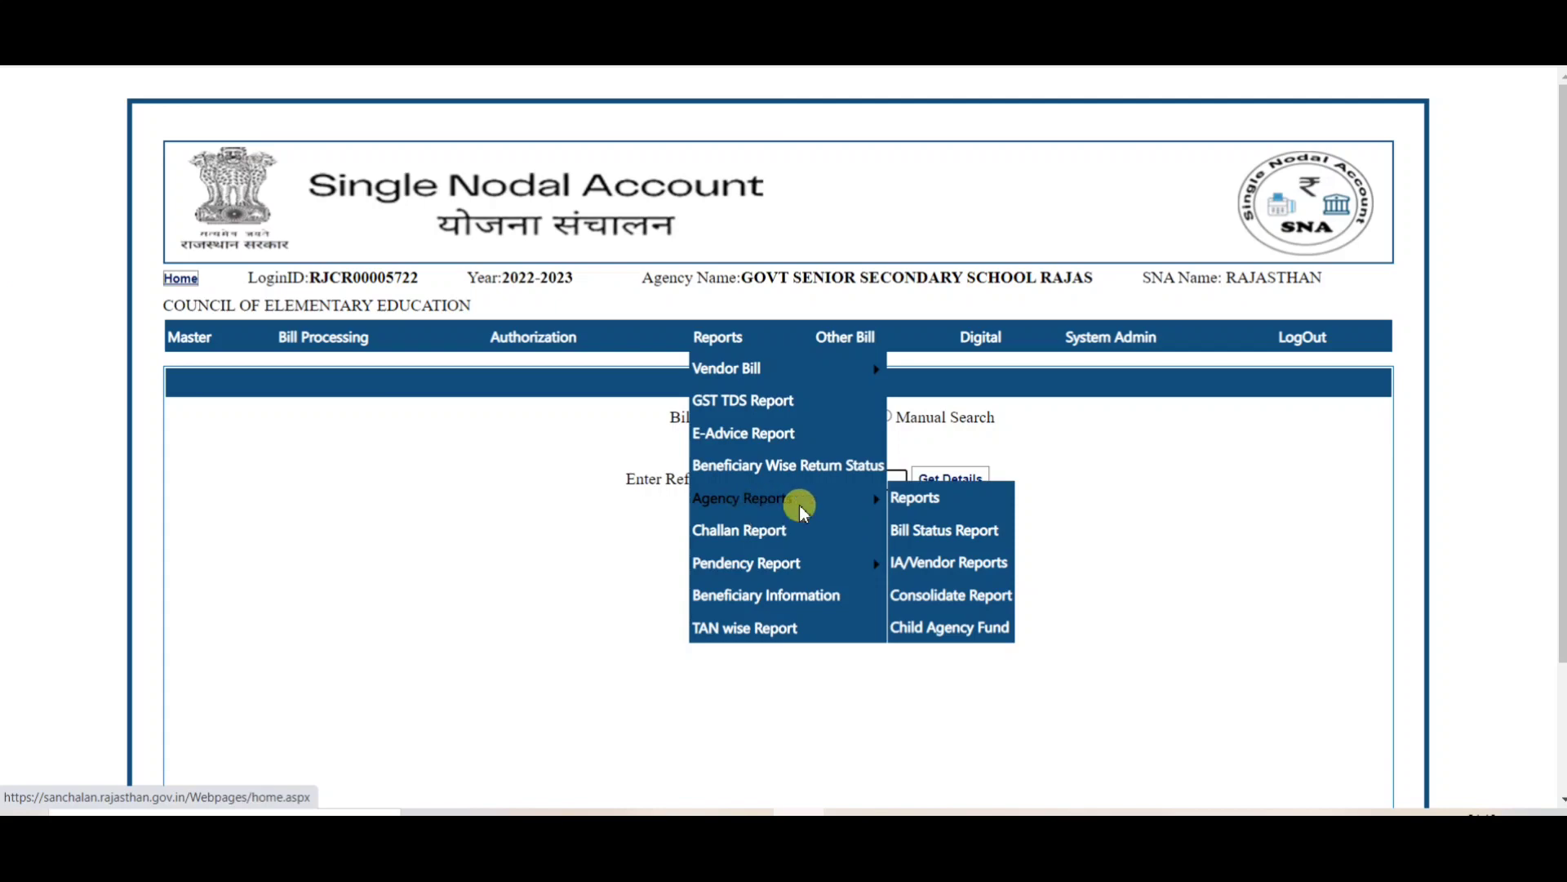
click(916, 500)
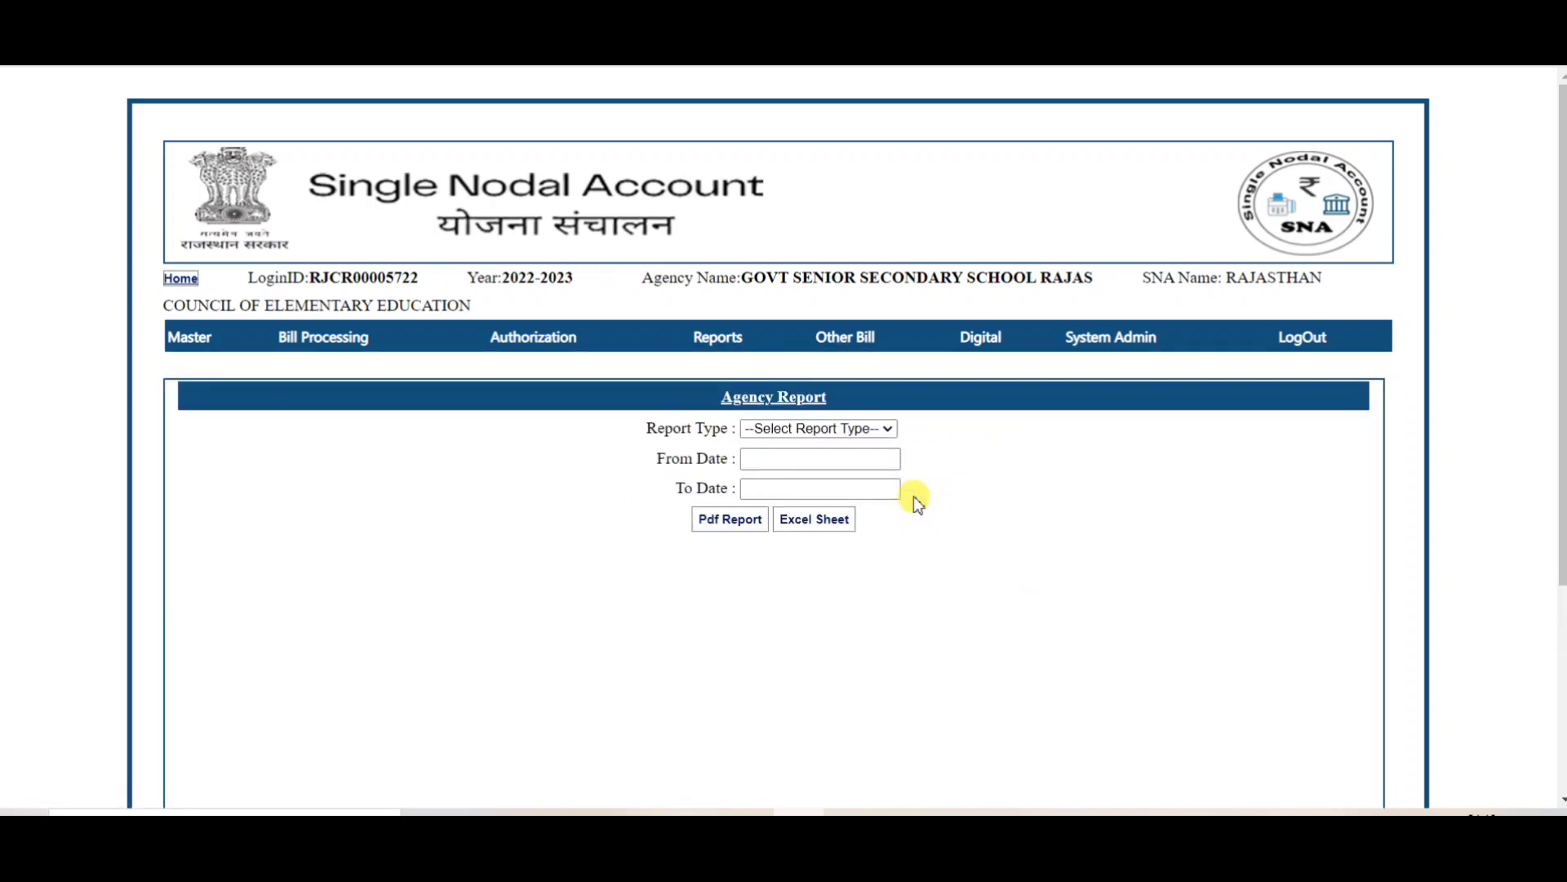
click(819, 433)
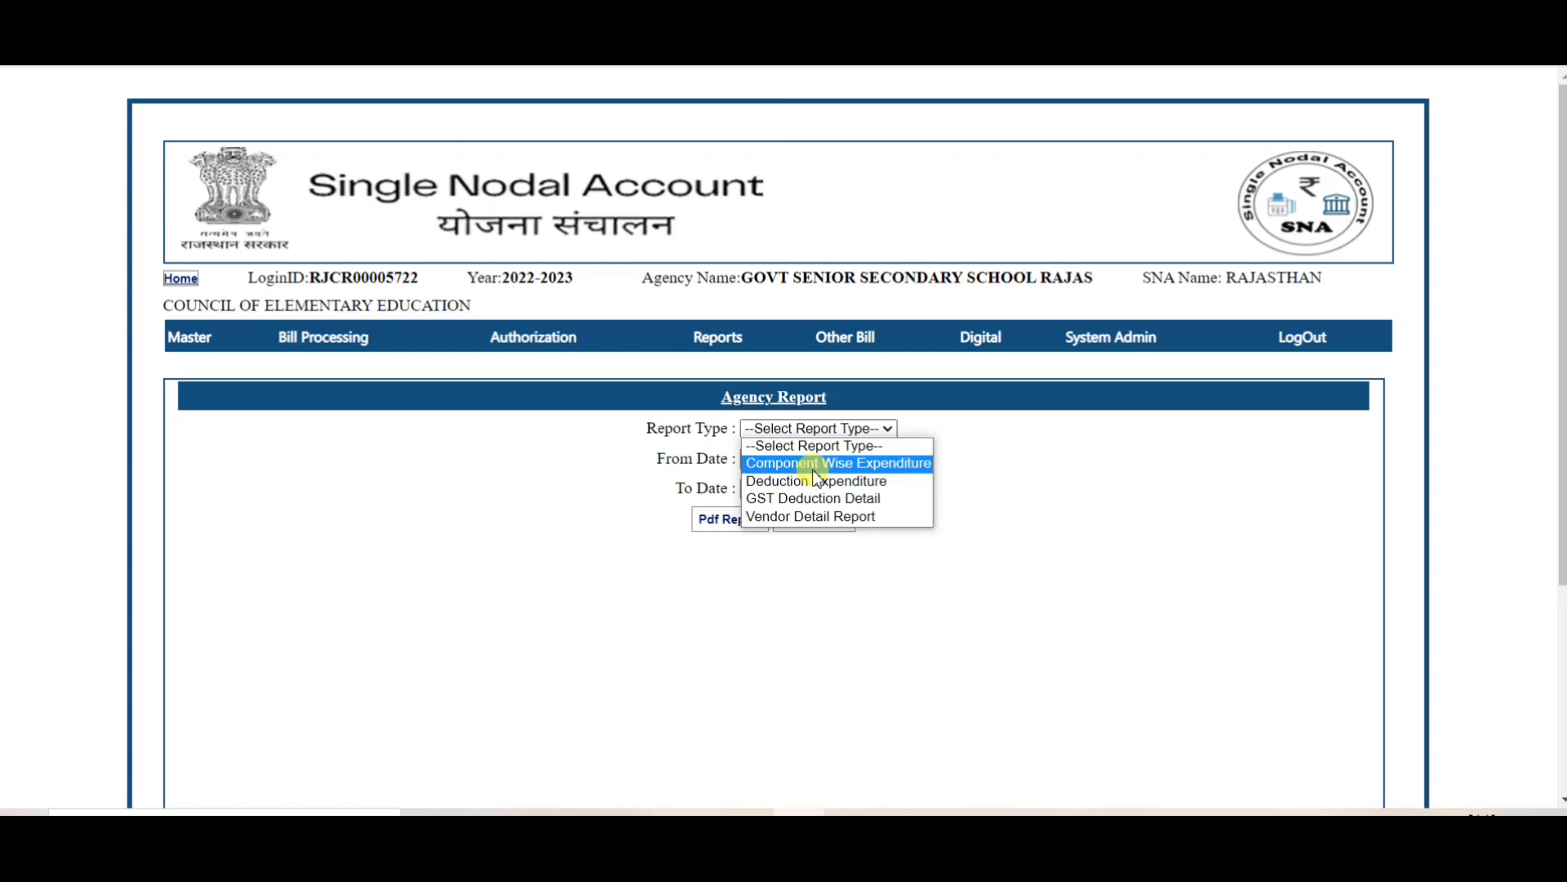
click(813, 469)
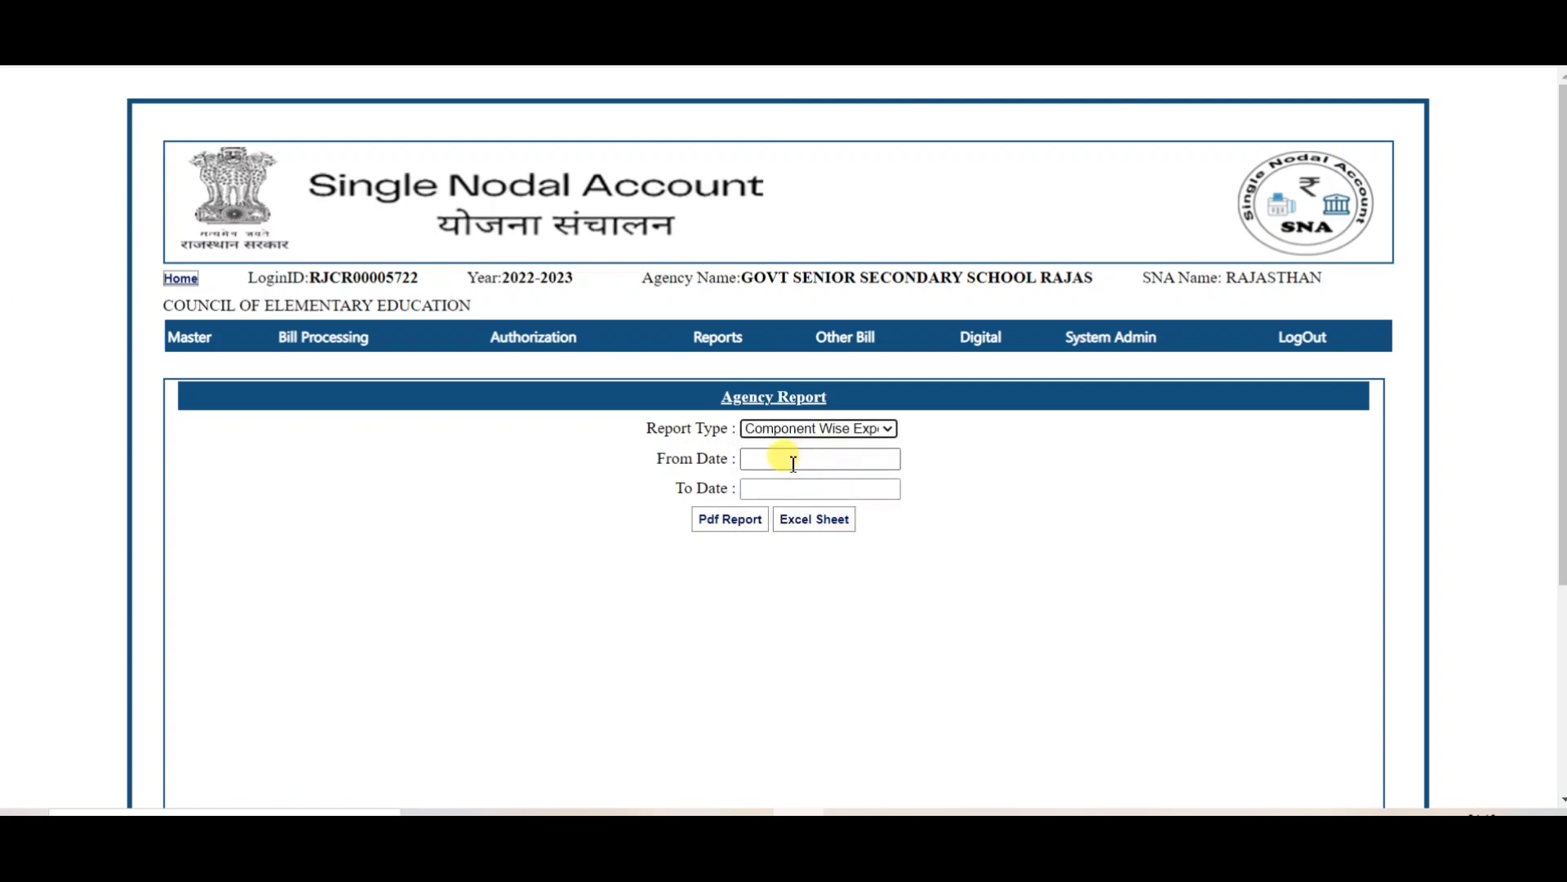
- Set the report period from 01/03/2023 to 23/03/2023 and export the component wise expenditure as an Excel sheet
click(791, 460)
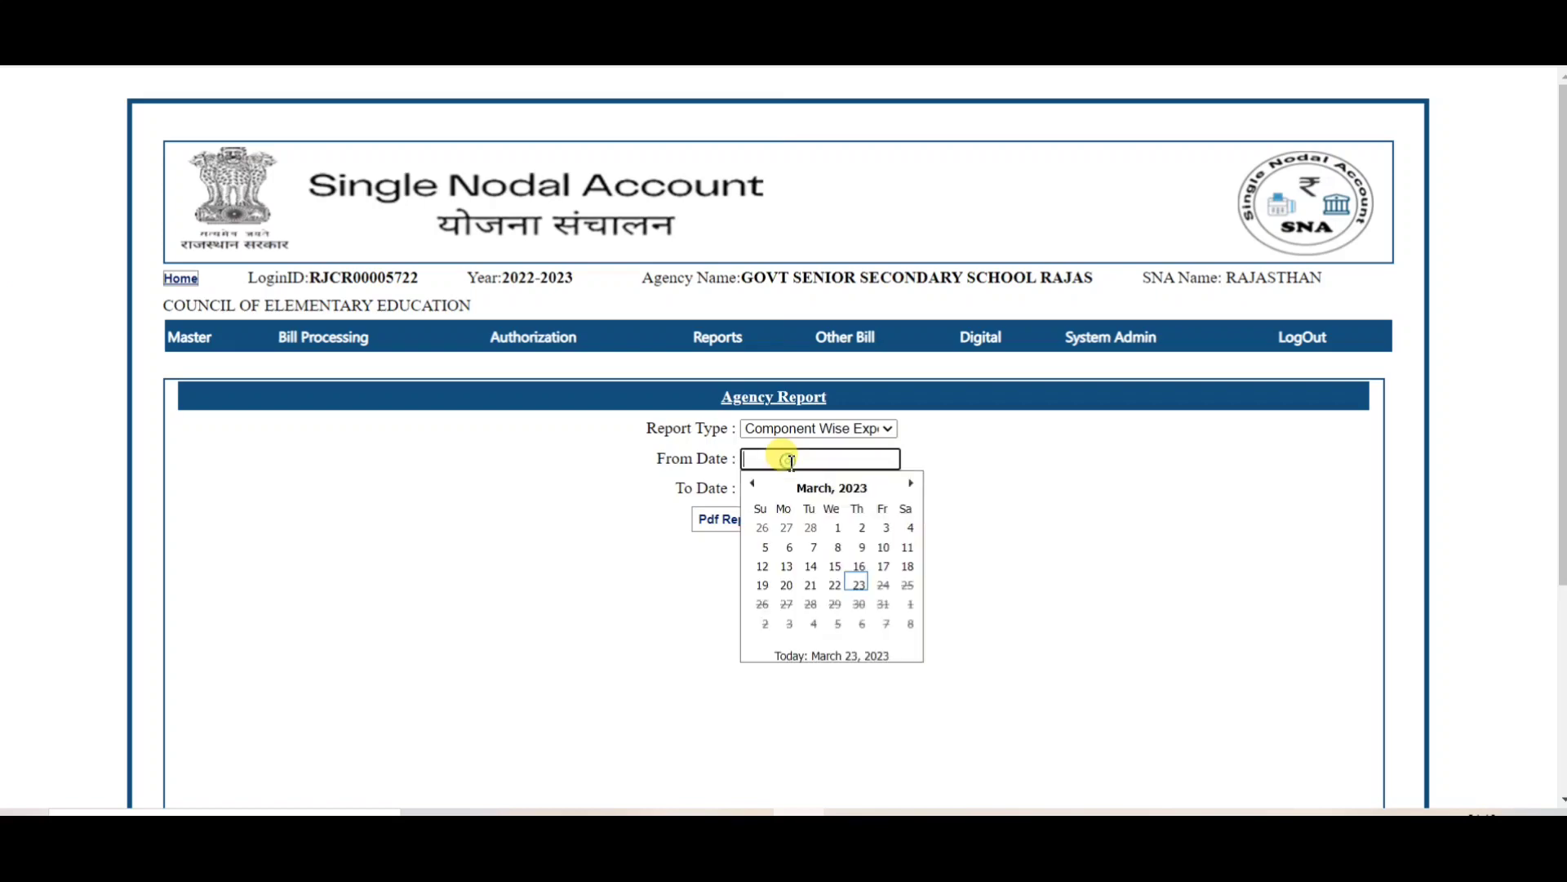
click(837, 528)
click(773, 489)
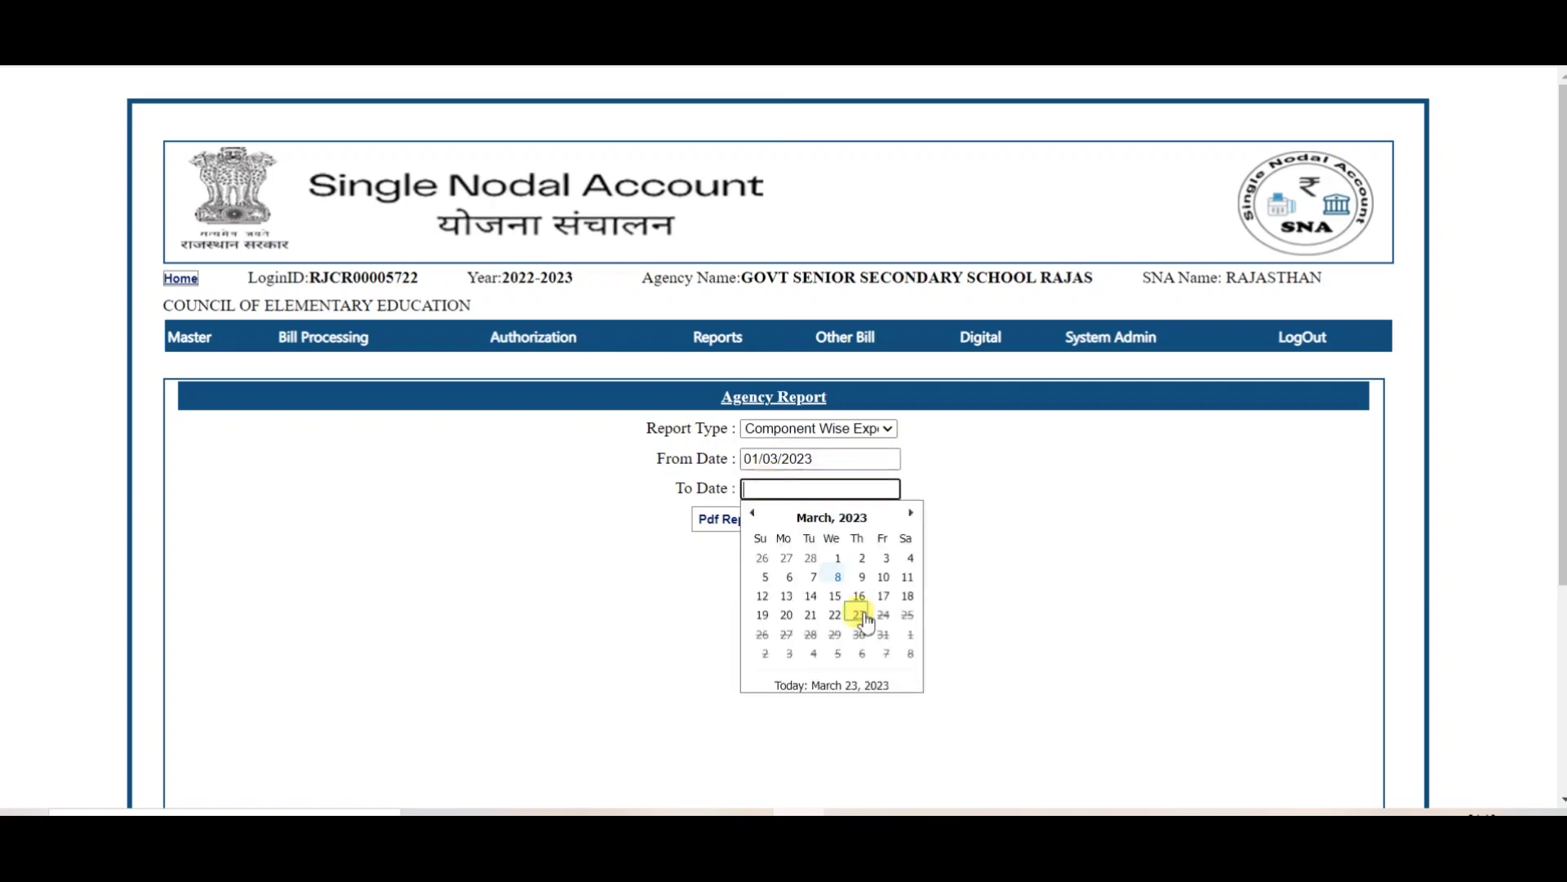
click(859, 618)
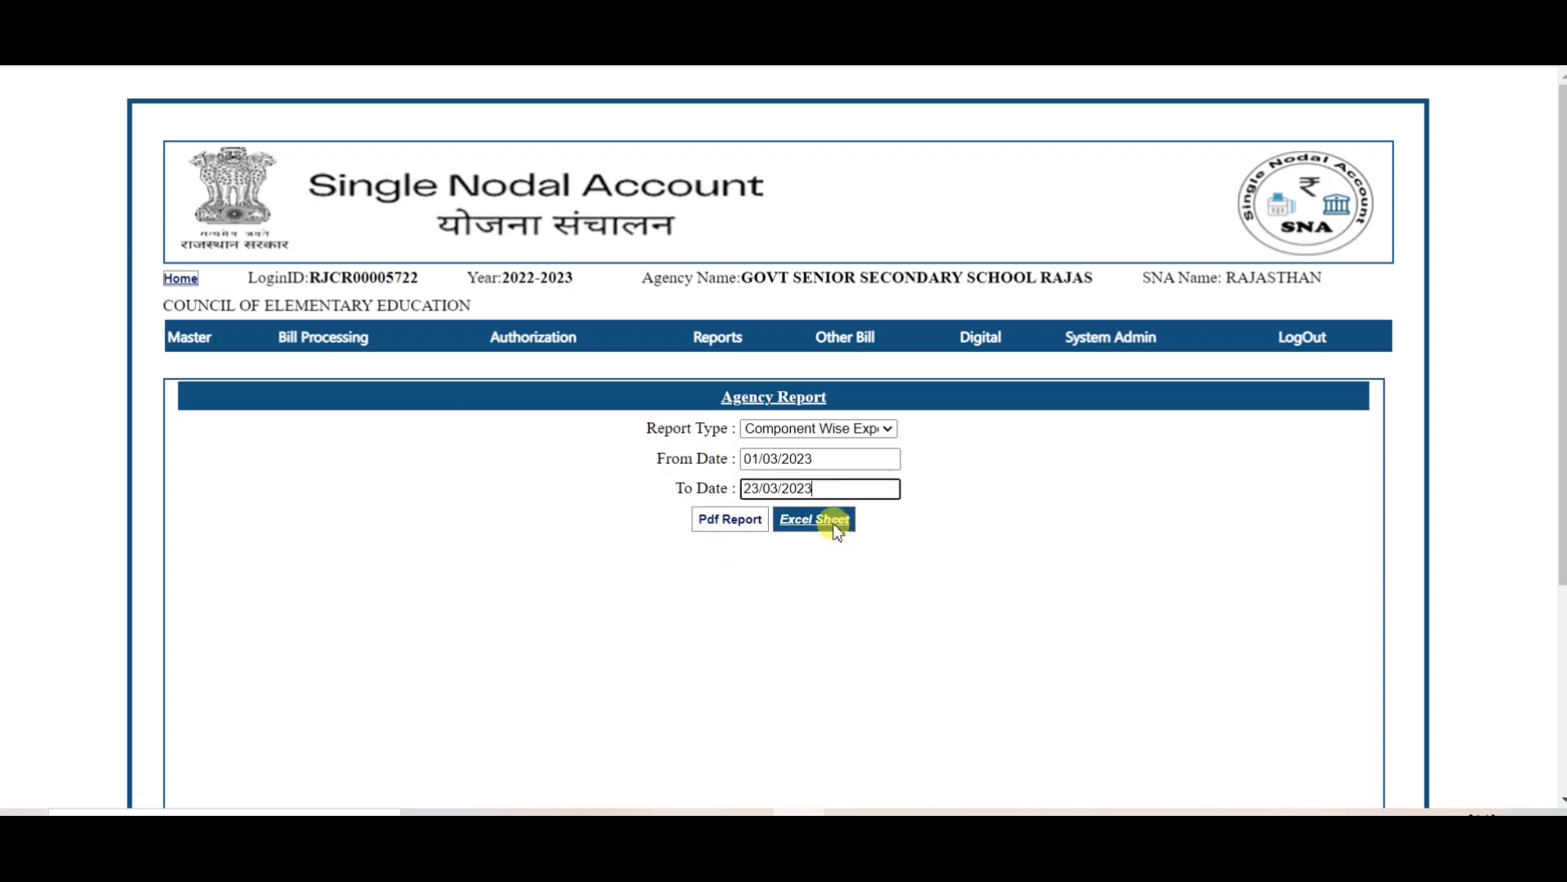
click(813, 529)
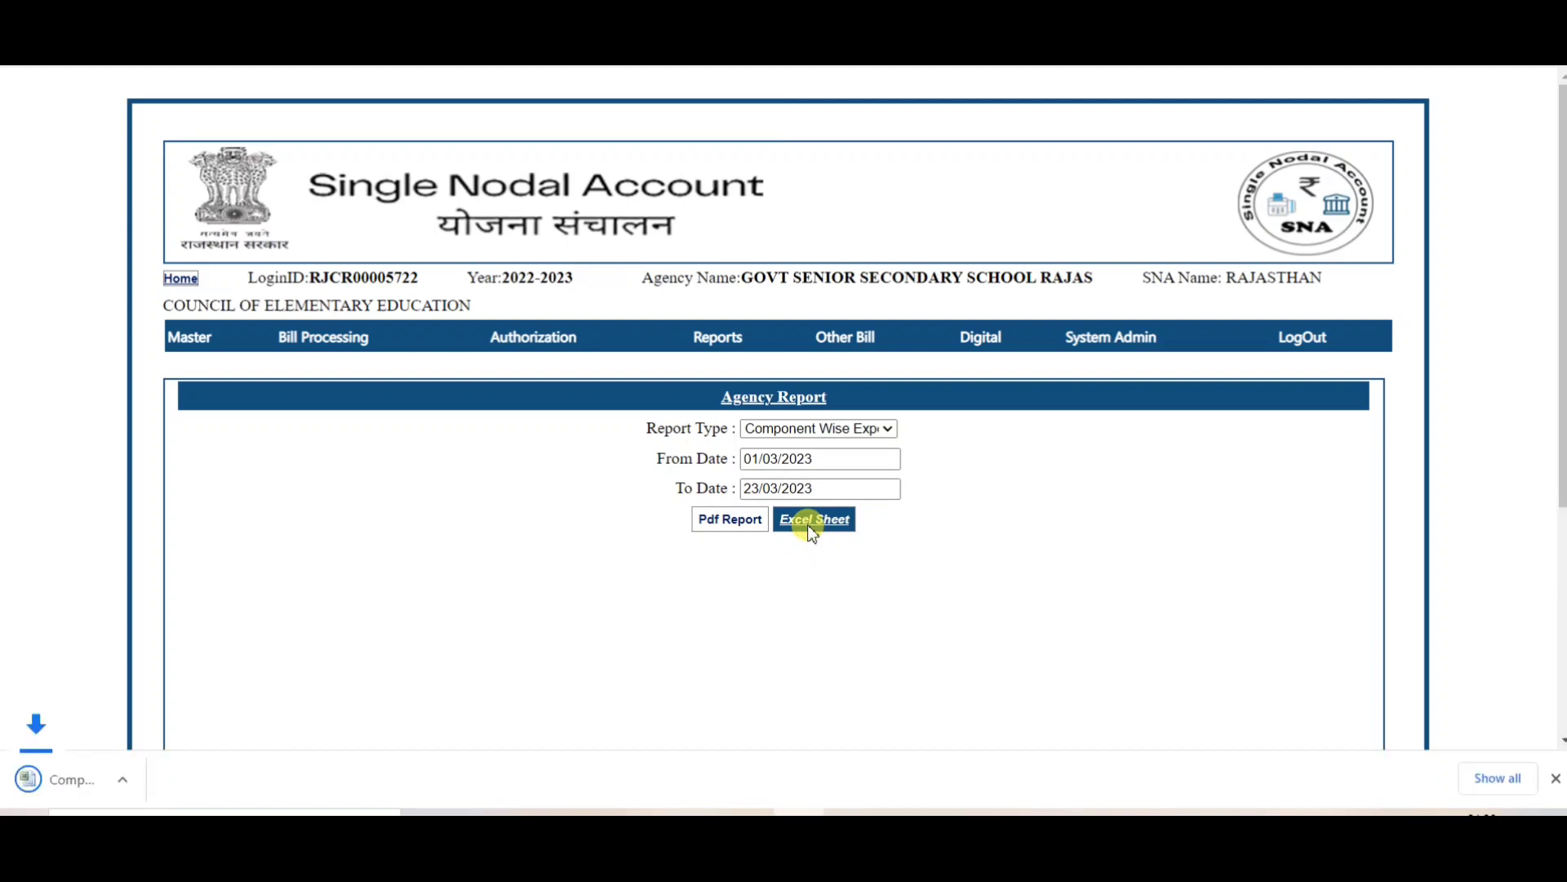
- Open the downloaded component wise expenditure sheet in Excel, look over its rows, and return to the Agency Report page
click(106, 779)
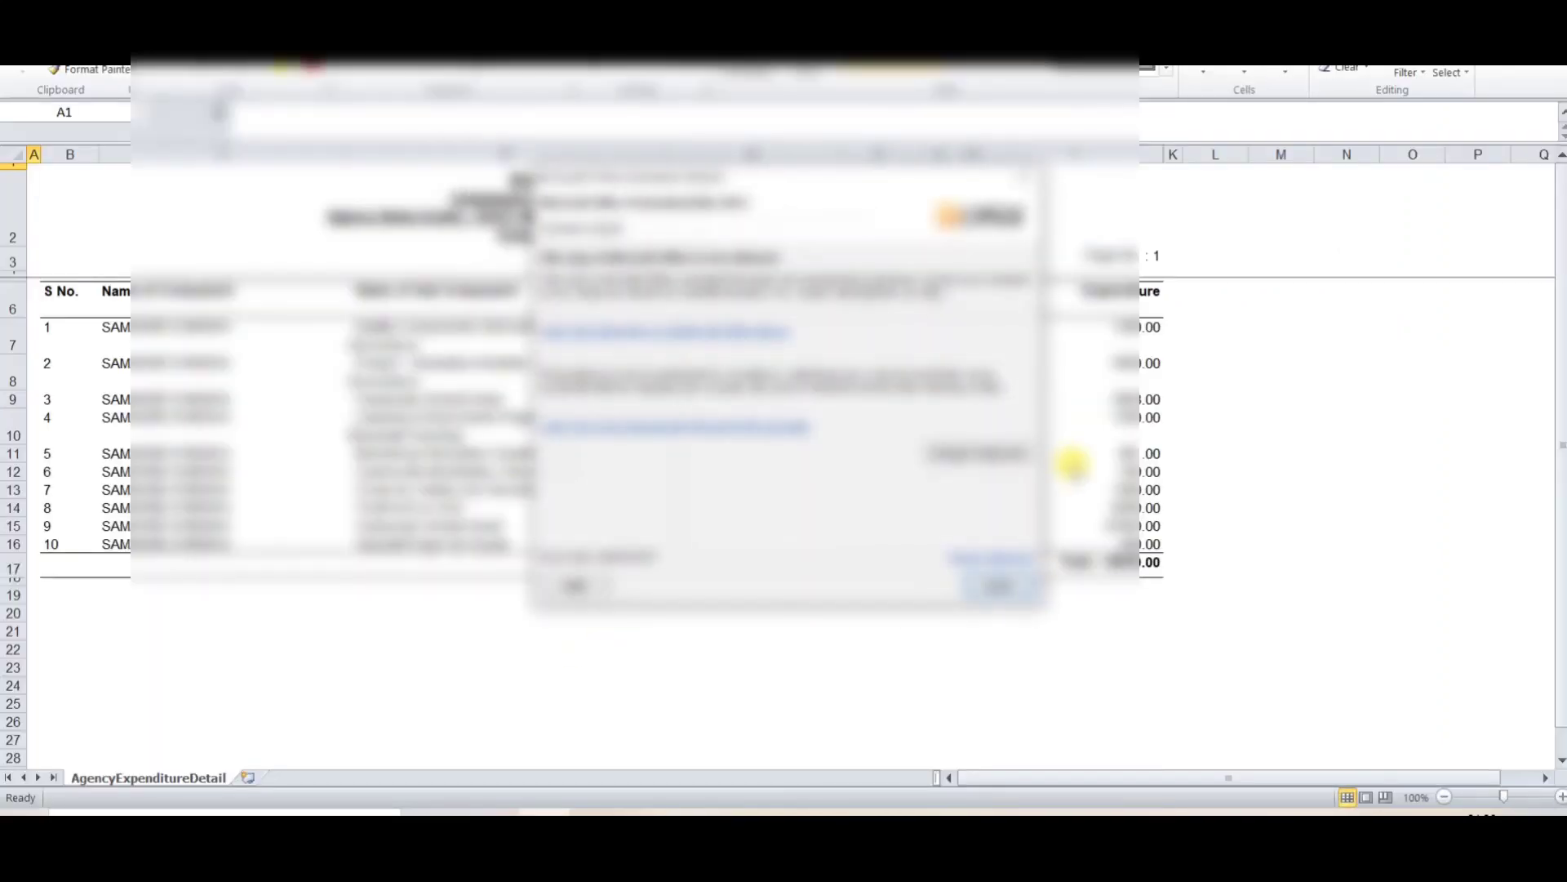
click(985, 581)
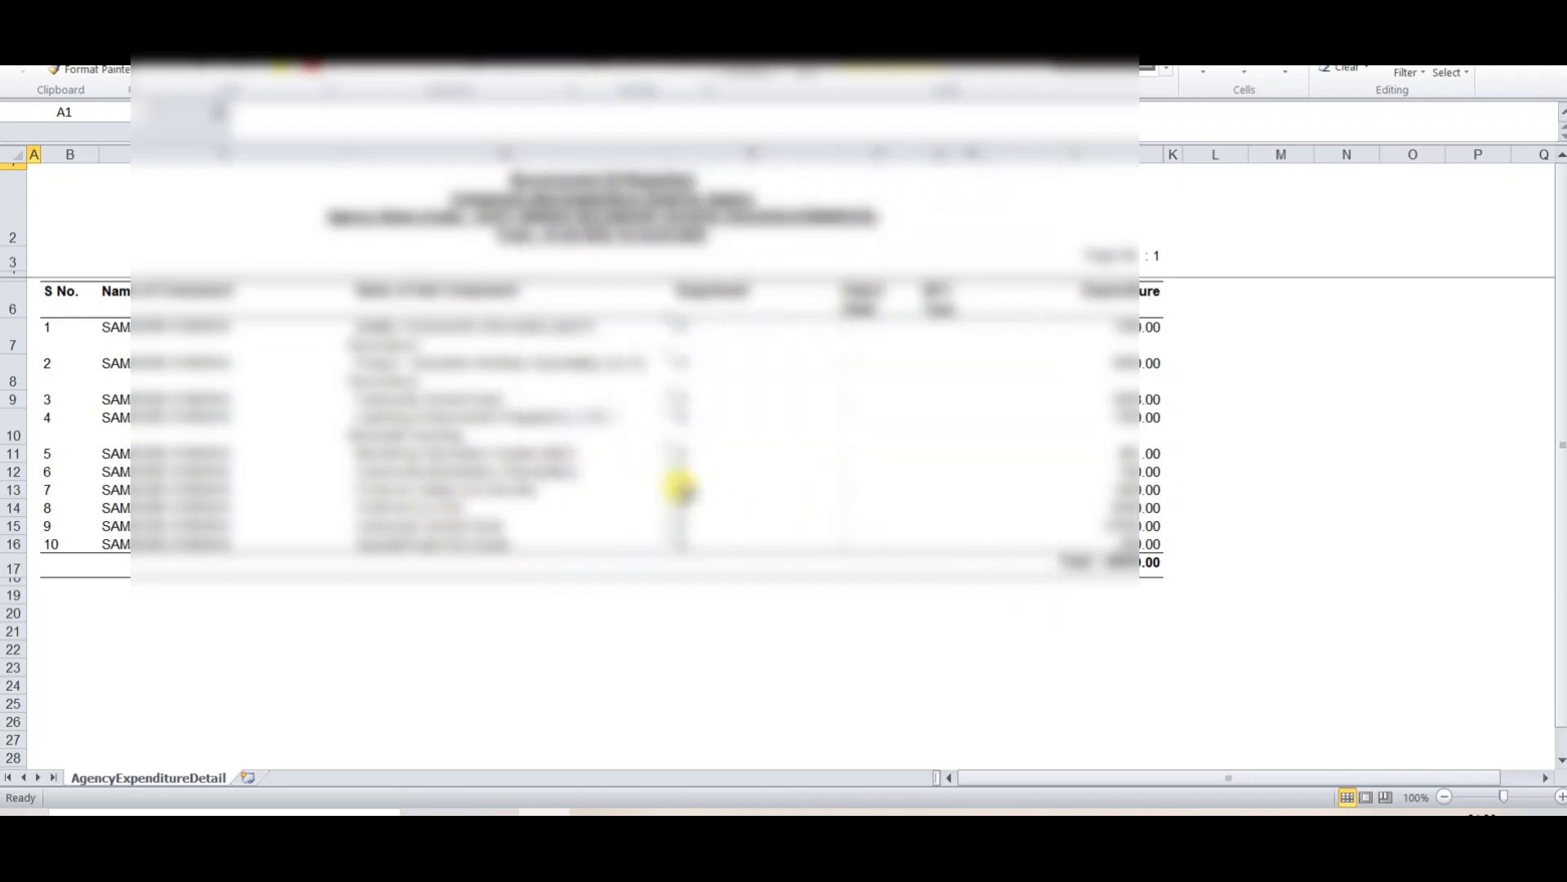
click(610, 352)
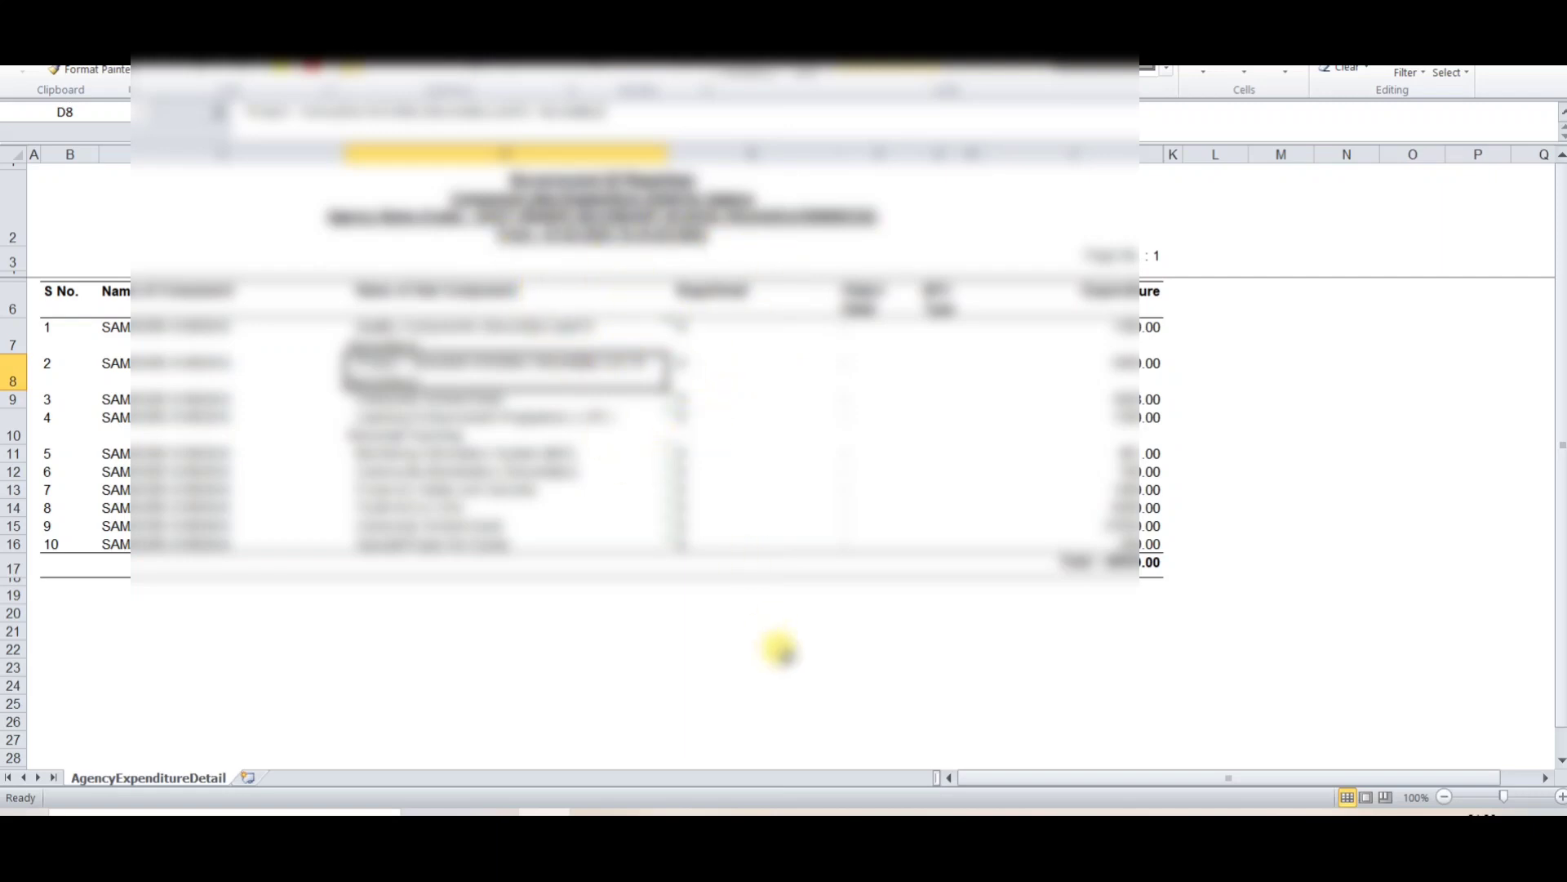
click(782, 829)
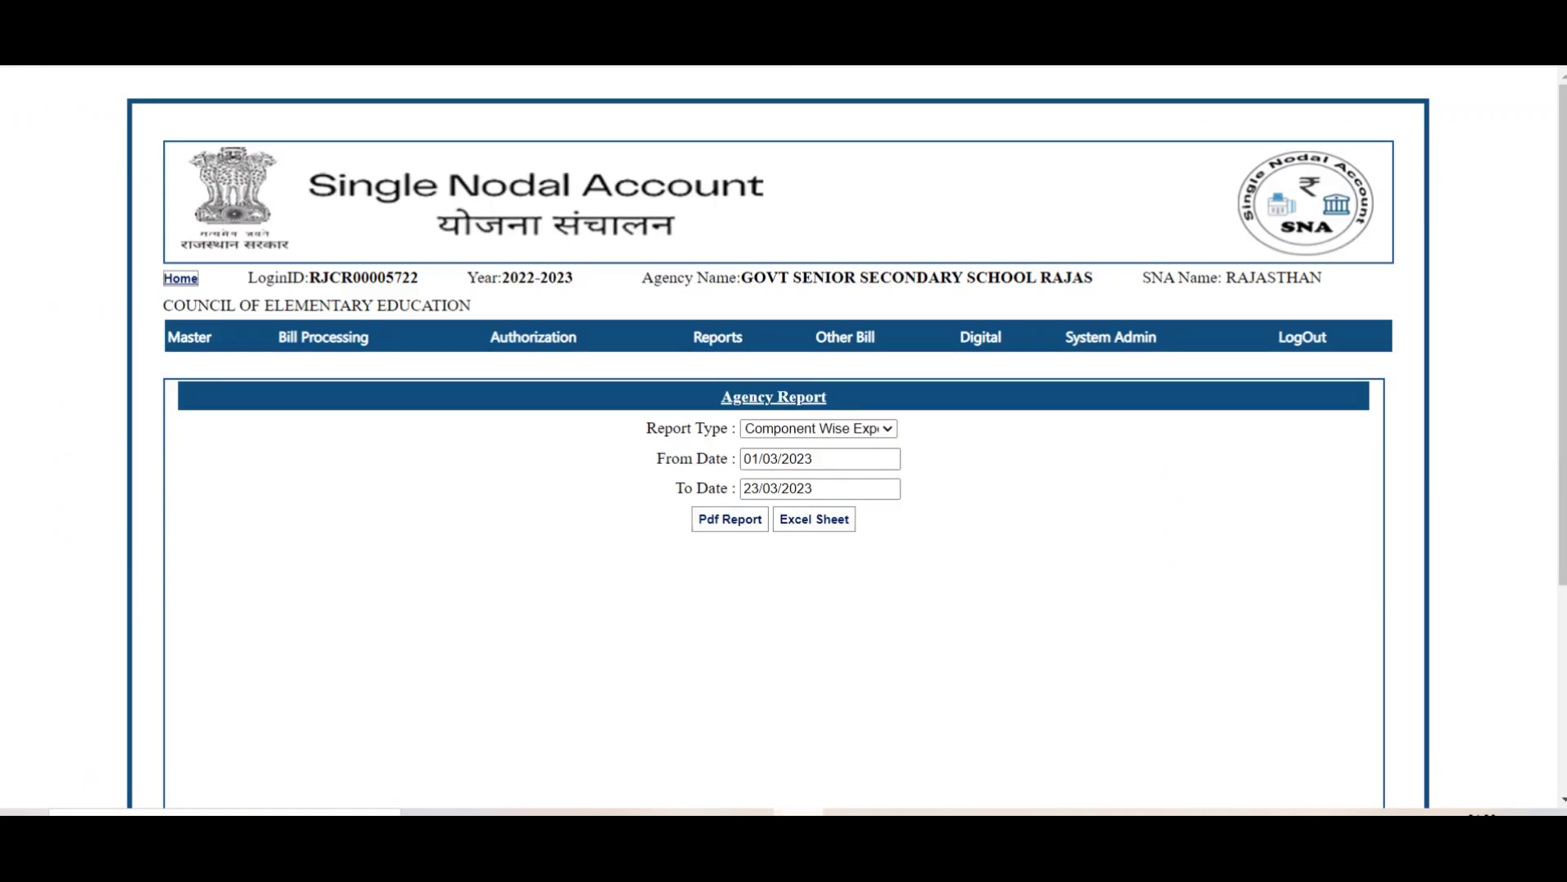
- Export the Vendor Detail Report for Approved vendors as an Excel sheet and open the downloaded file
click(861, 429)
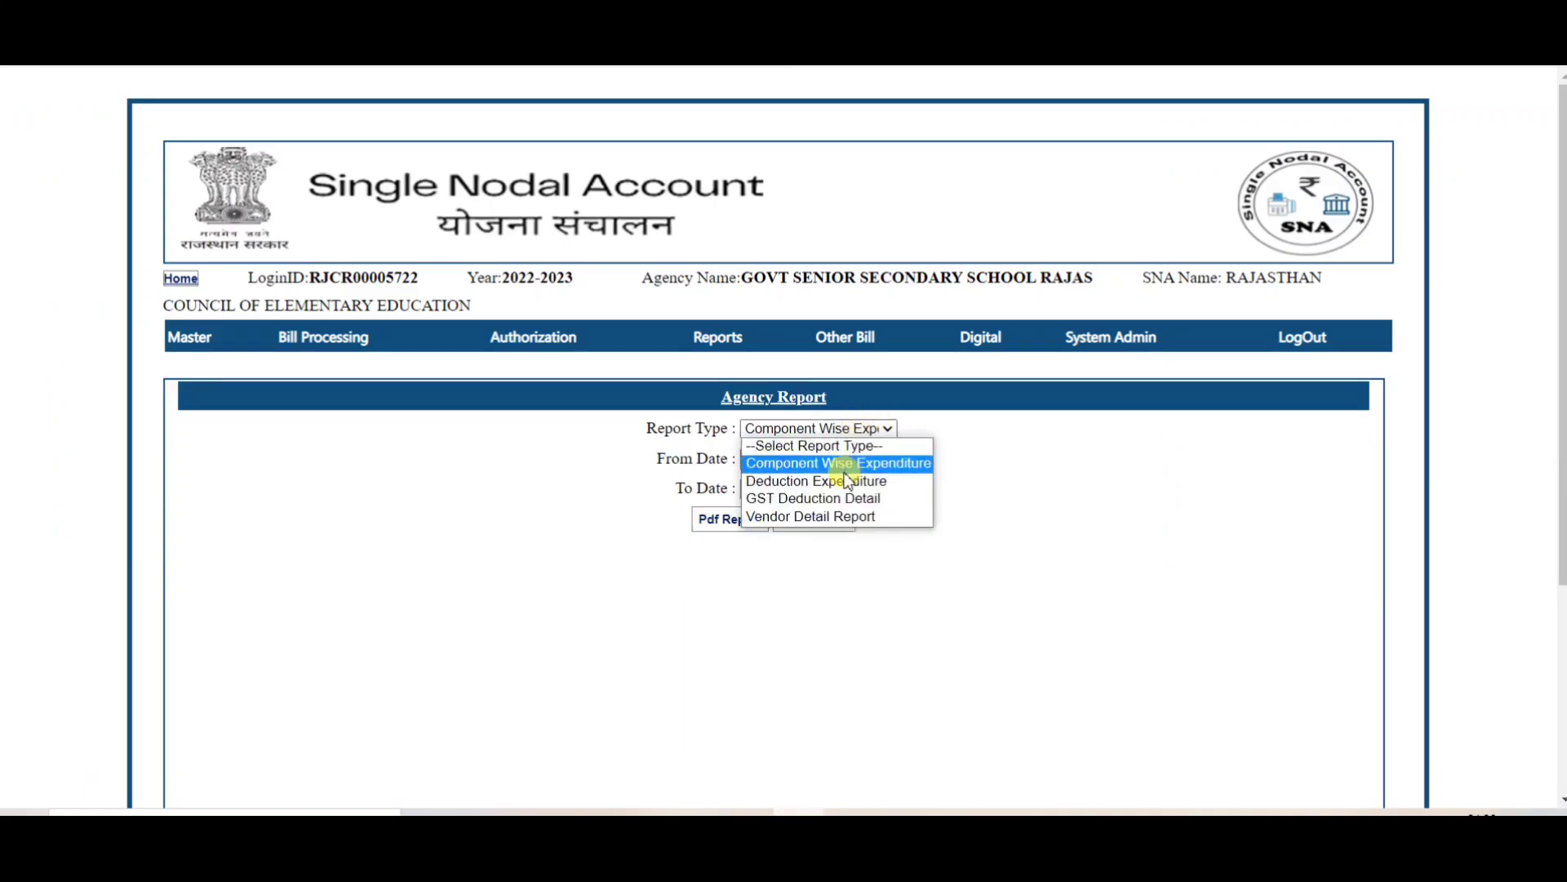
click(848, 516)
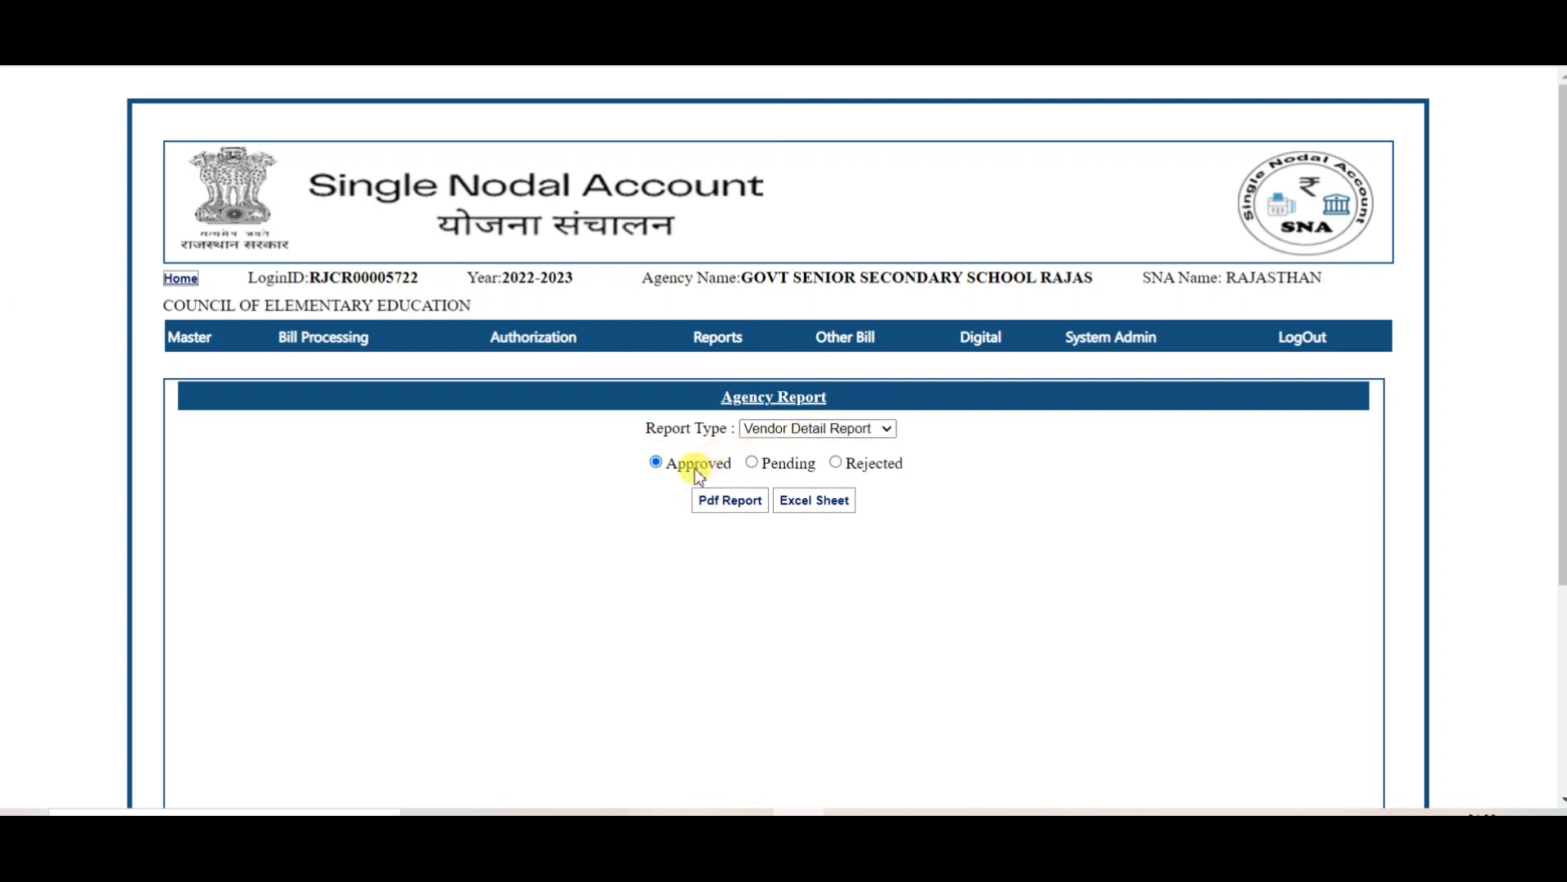
click(795, 501)
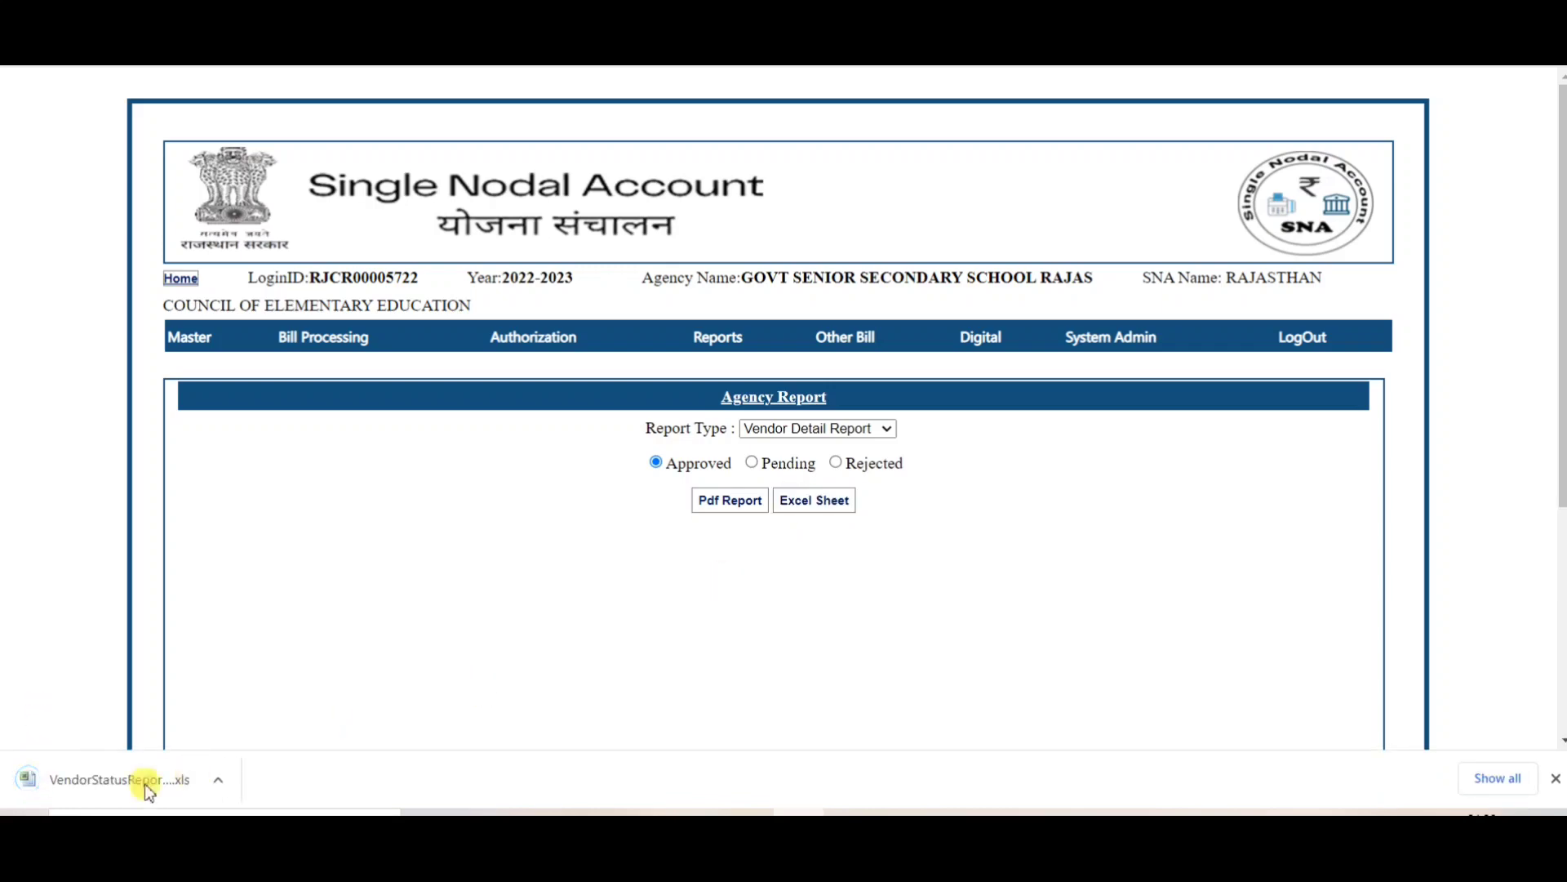
click(112, 790)
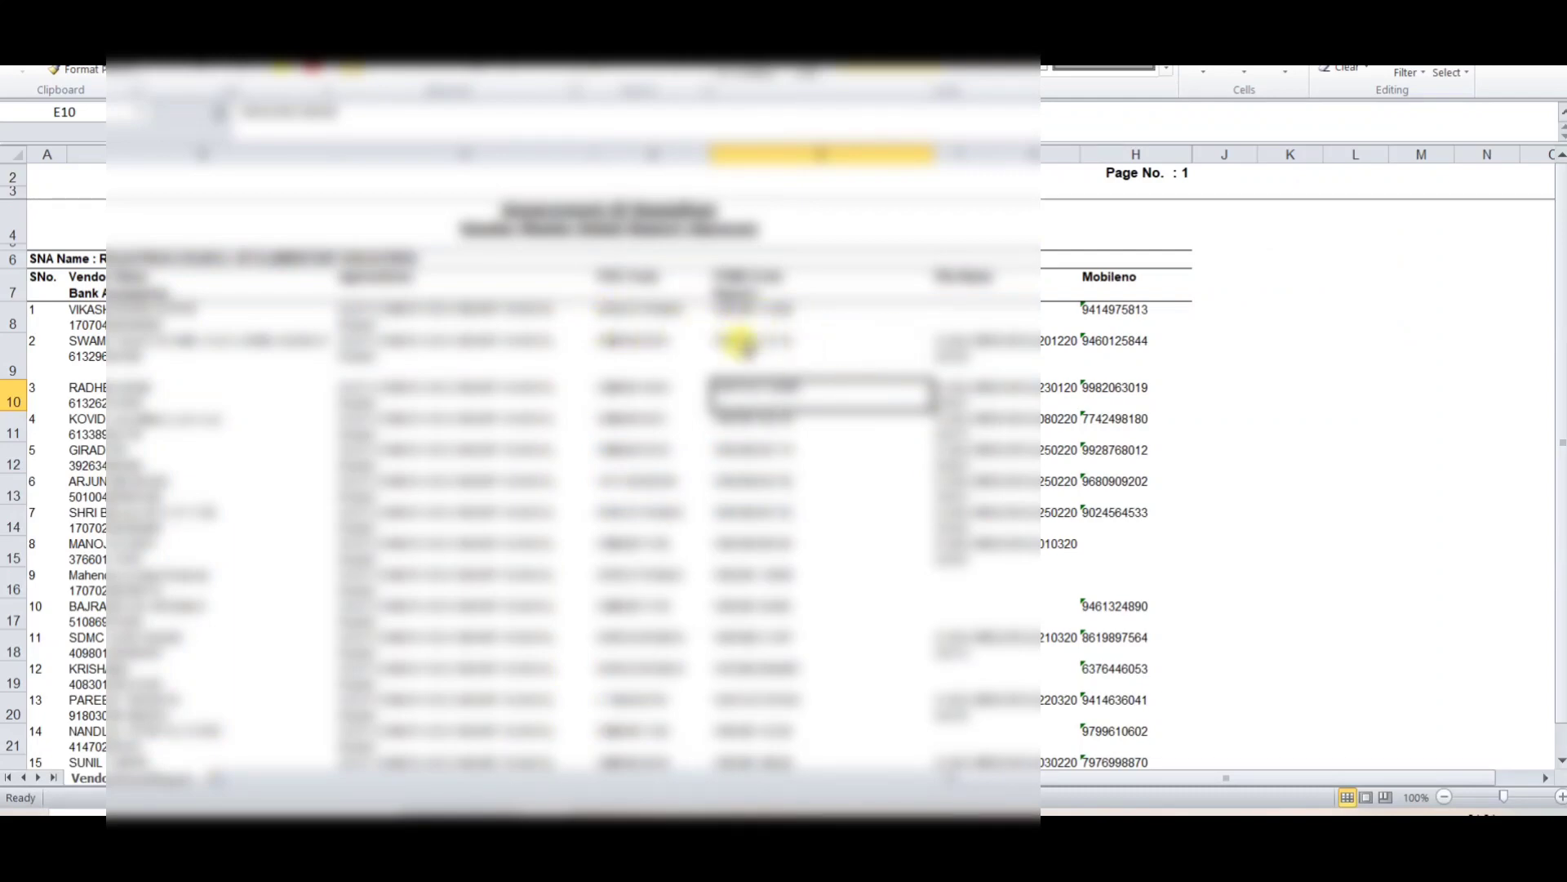
- Look through all vendor rows of the approved vendor sheet down to its end and back up to the heading
click(755, 478)
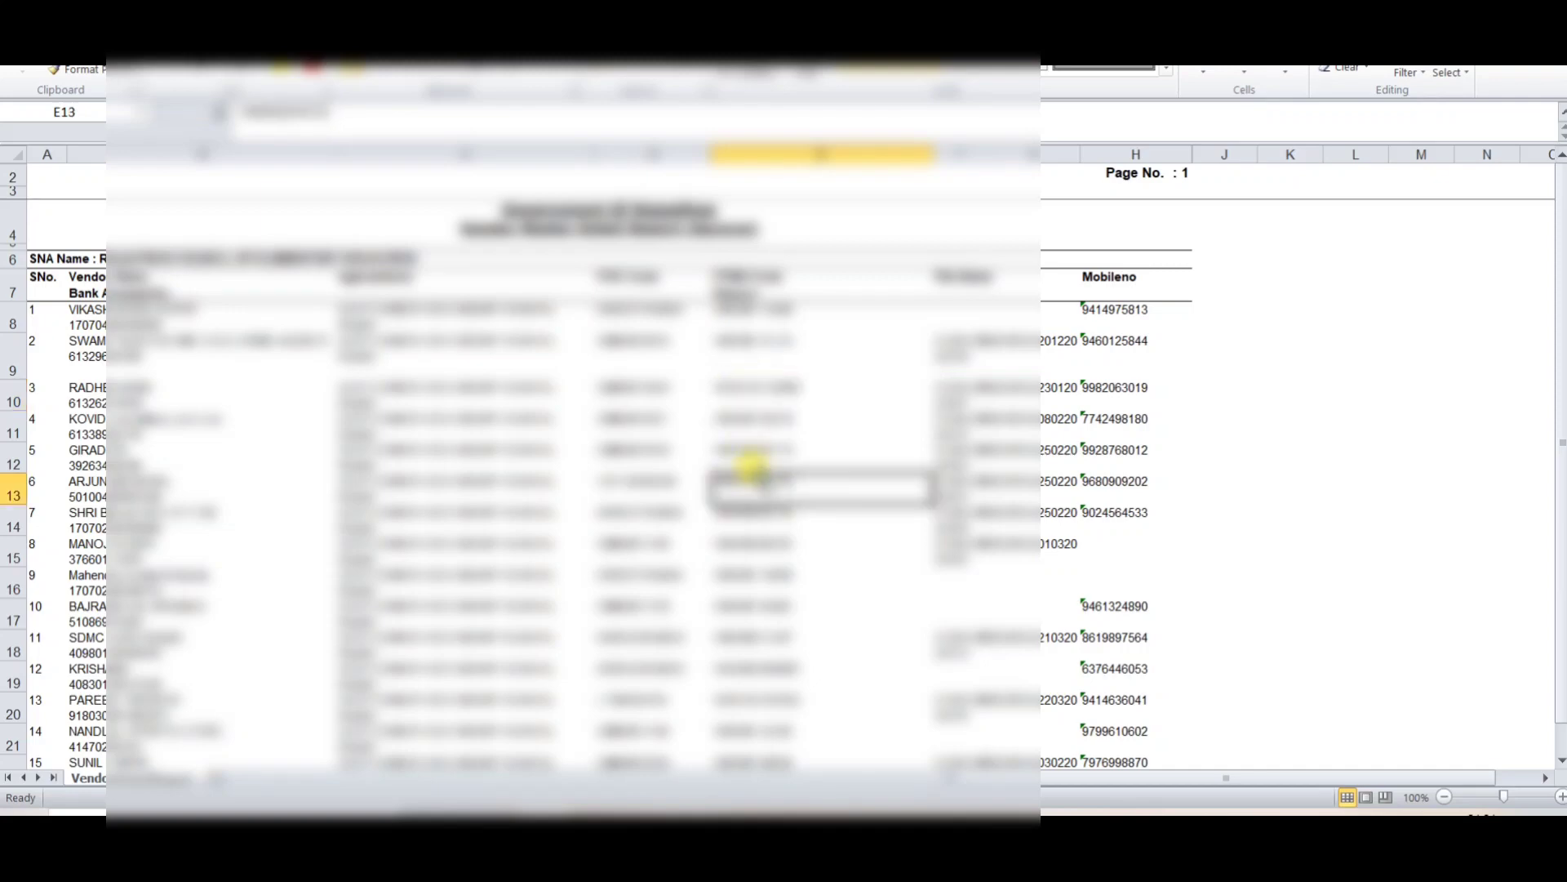
key(Down)
key(Down)
key(Down)
key(Down)
key(Down)
key(Down)
key(Down)
key(Down)
key(Down)
key(Down)
key(Down)
key(Down)
key(Down)
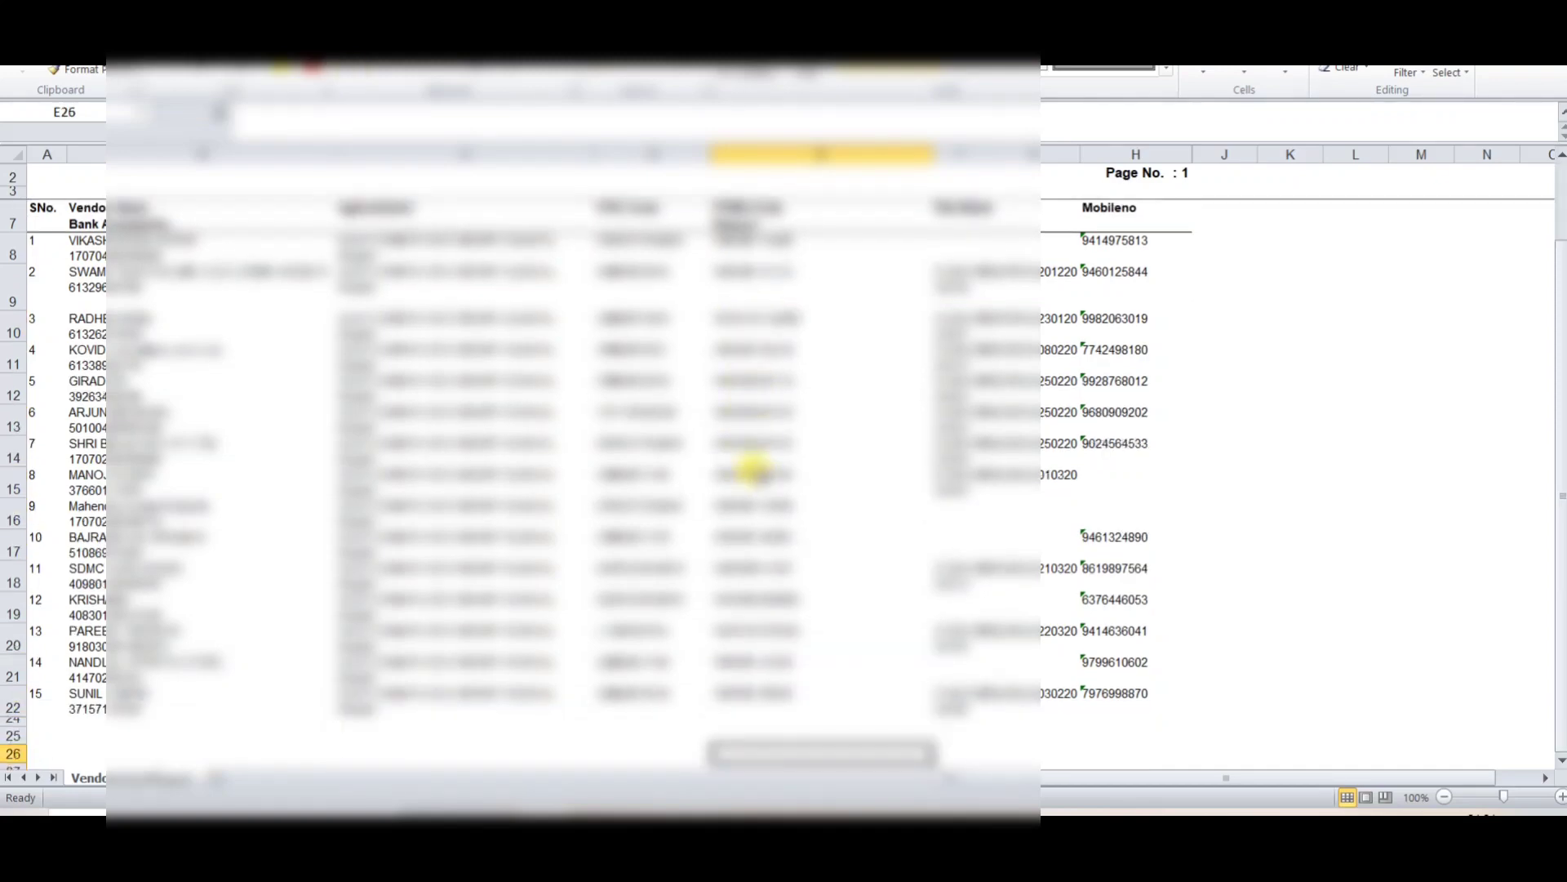
key(Up)
key(Up)
key(Up)
key(Up)
key(Up)
key(Up)
key(Up)
key(Up)
key(Up)
key(Up)
key(Up)
key(Up)
key(Up)
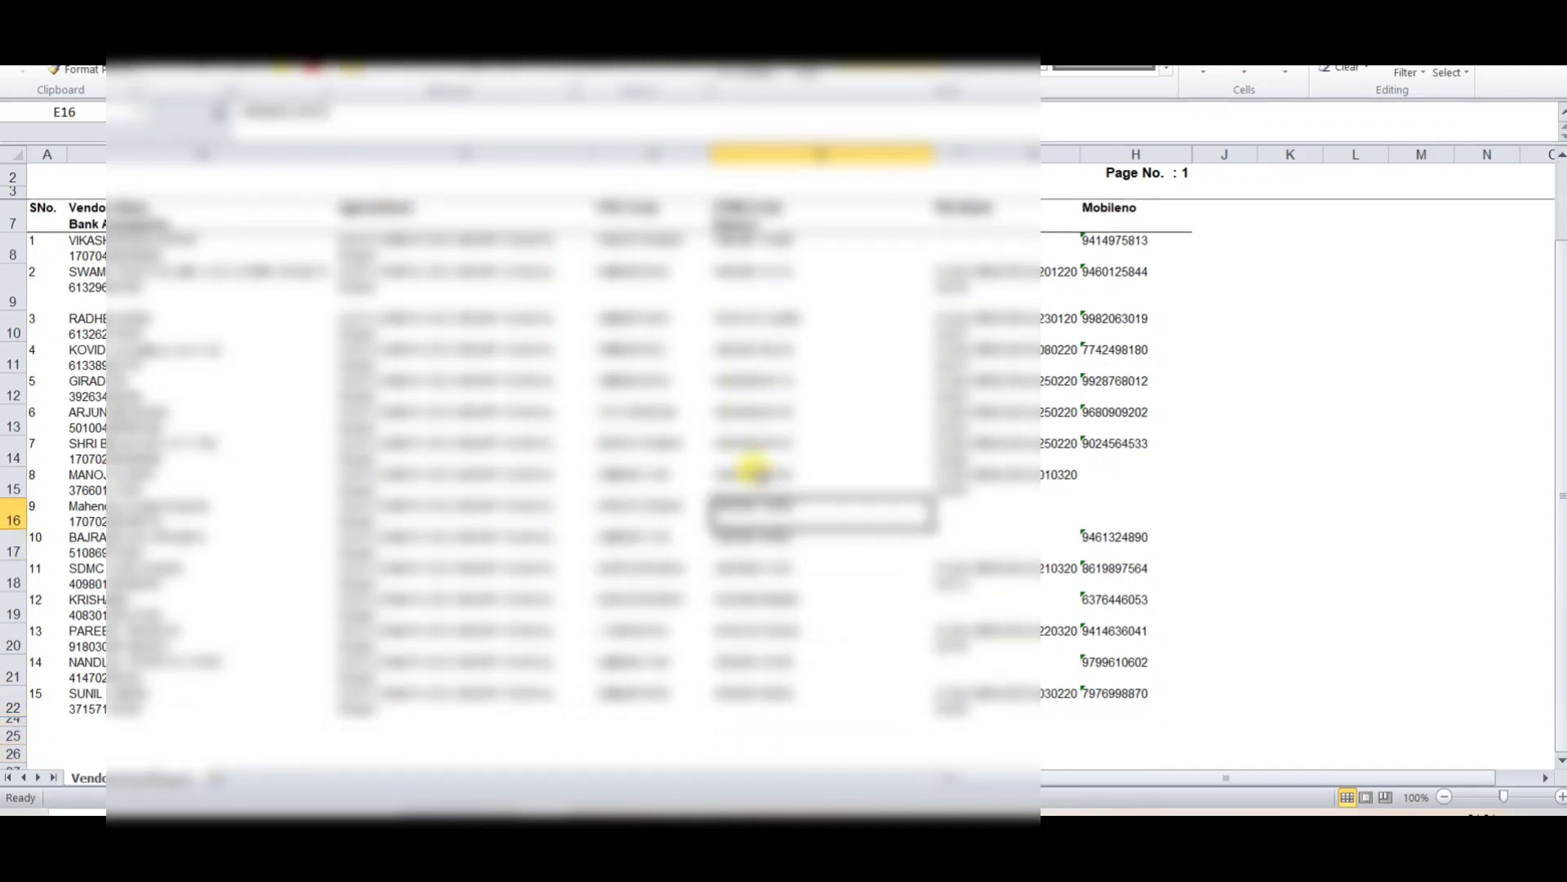
key(Up)
key(Up)
key(Up)
key(Up)
key(Up)
key(Up)
key(Up)
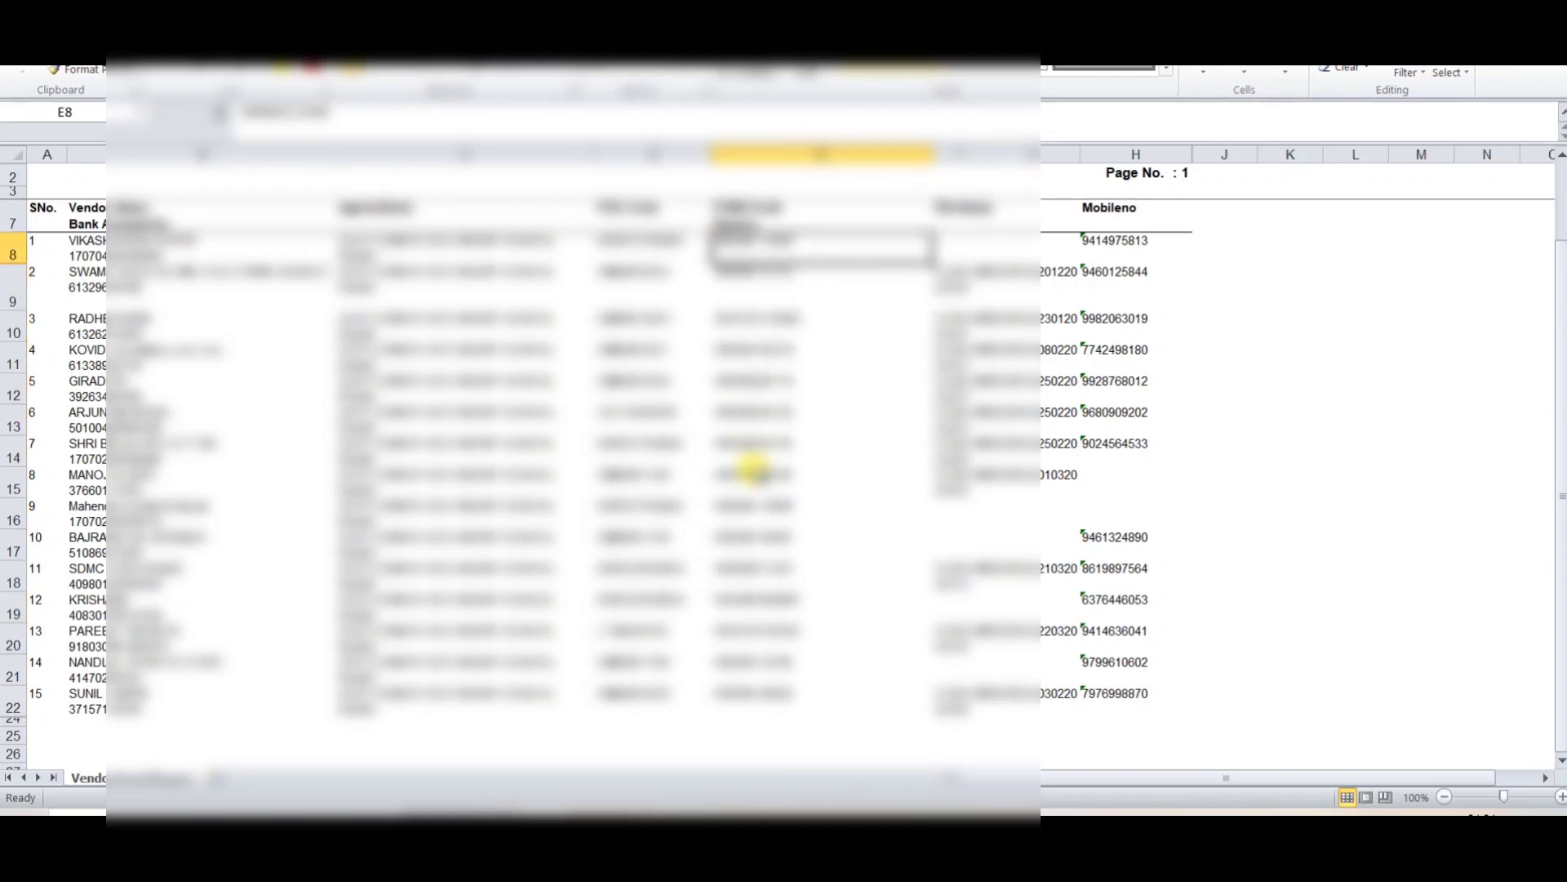
key(Up)
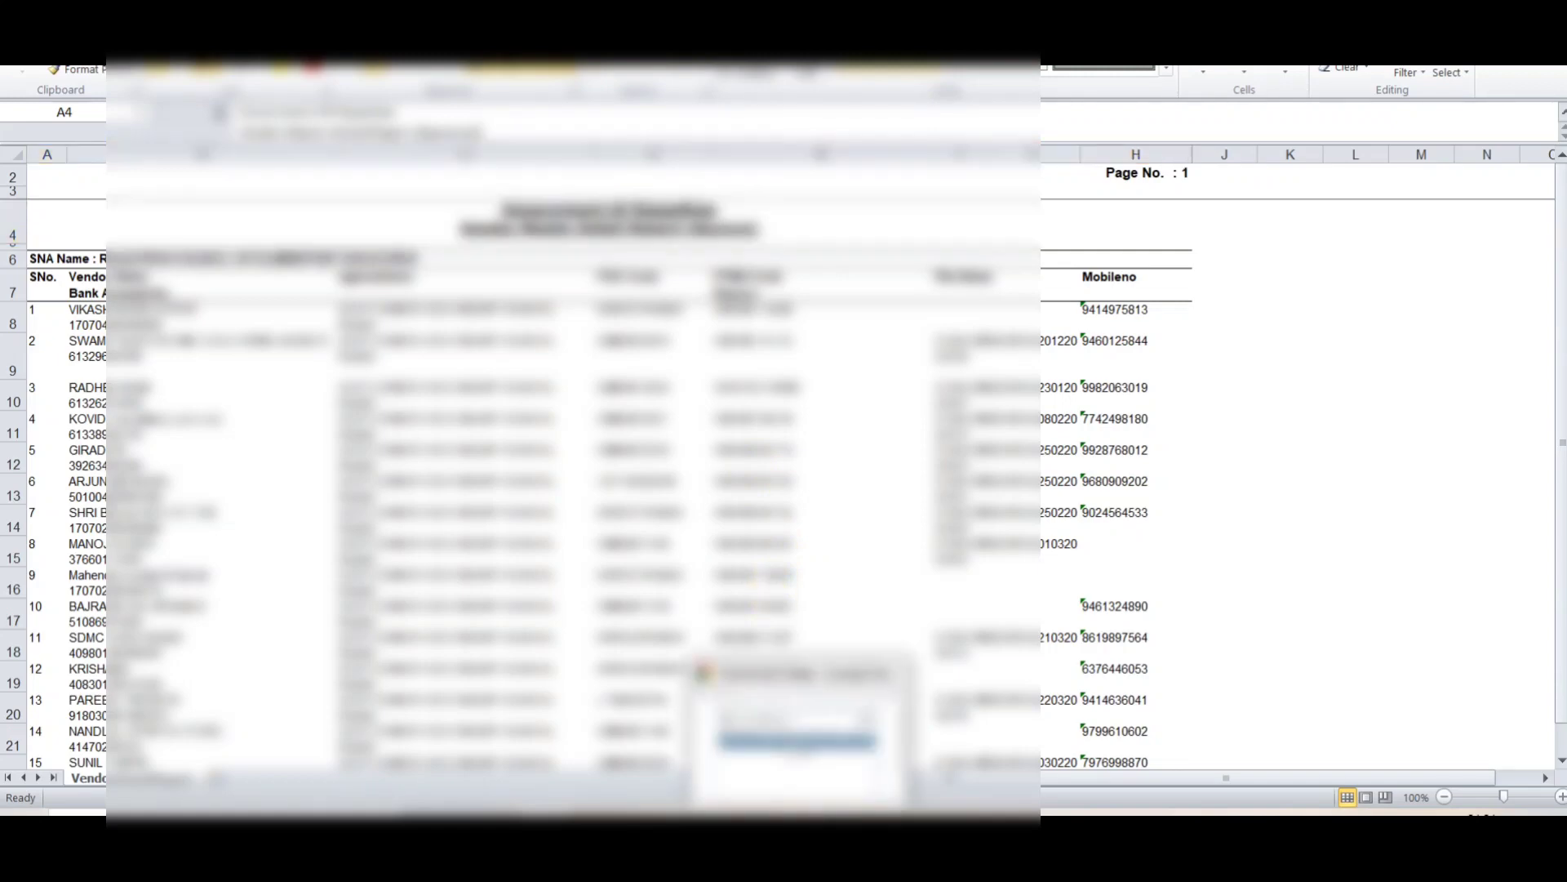
- Return to the portal, view the Pending vendor detail report as a PDF, and change the vendor status to Rejected
click(799, 822)
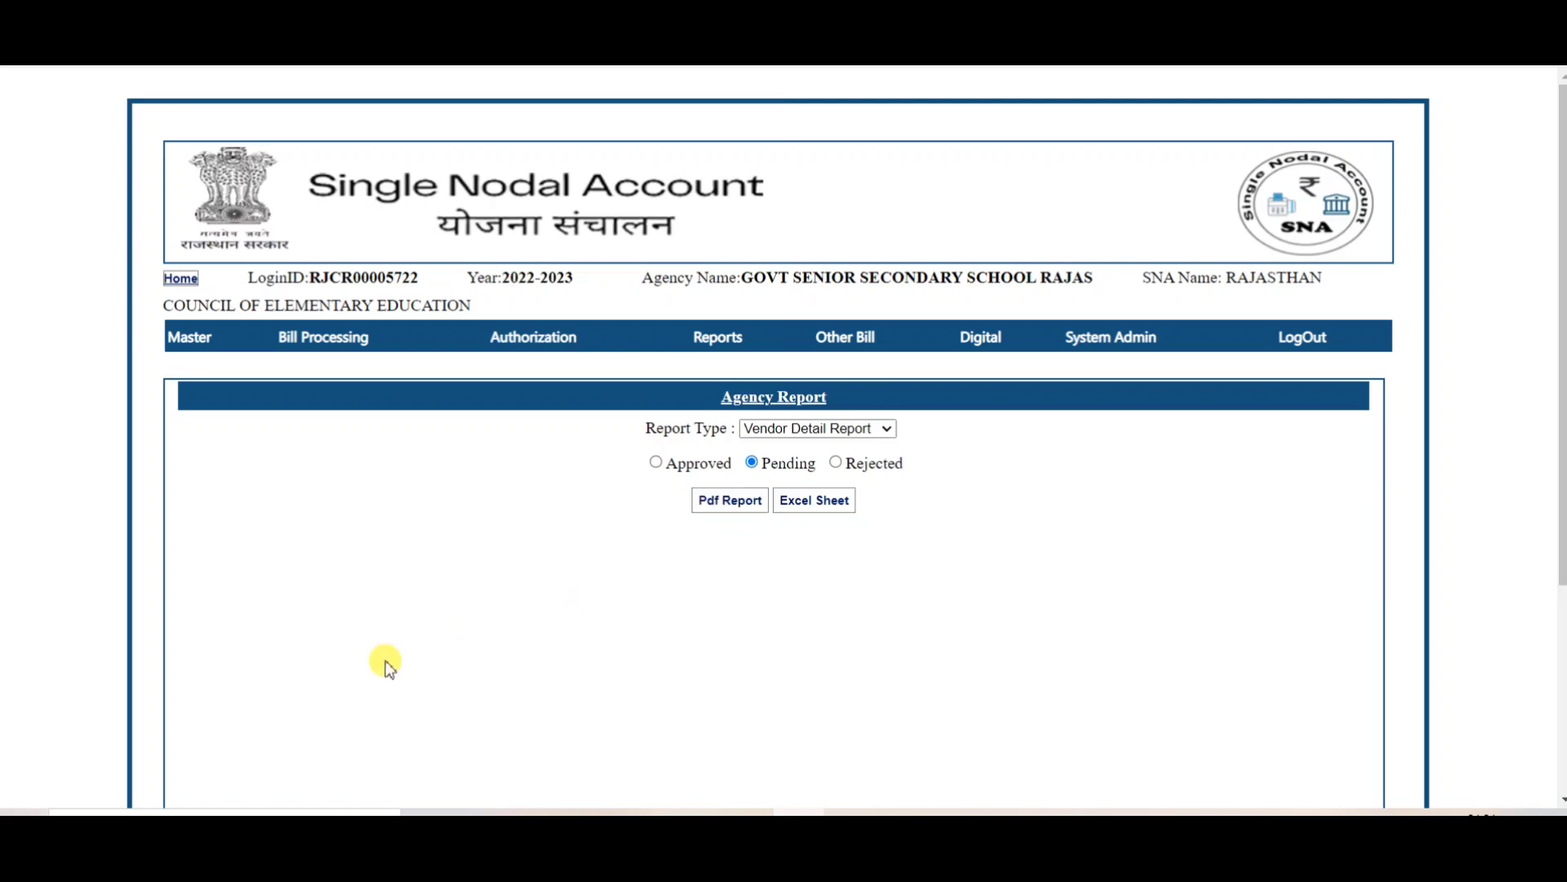
click(120, 787)
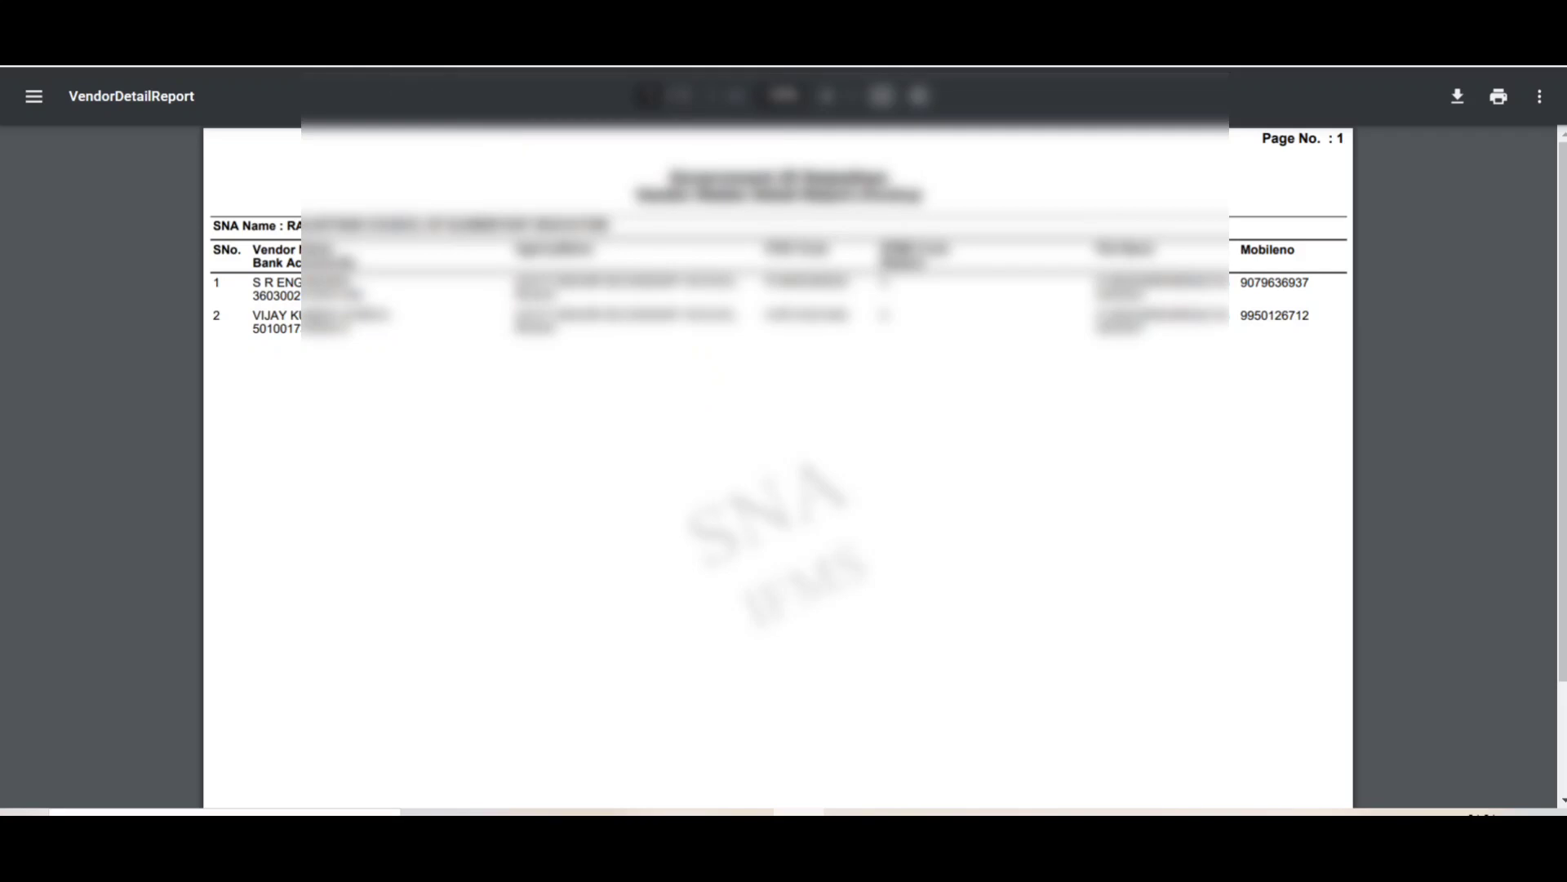
click(703, 9)
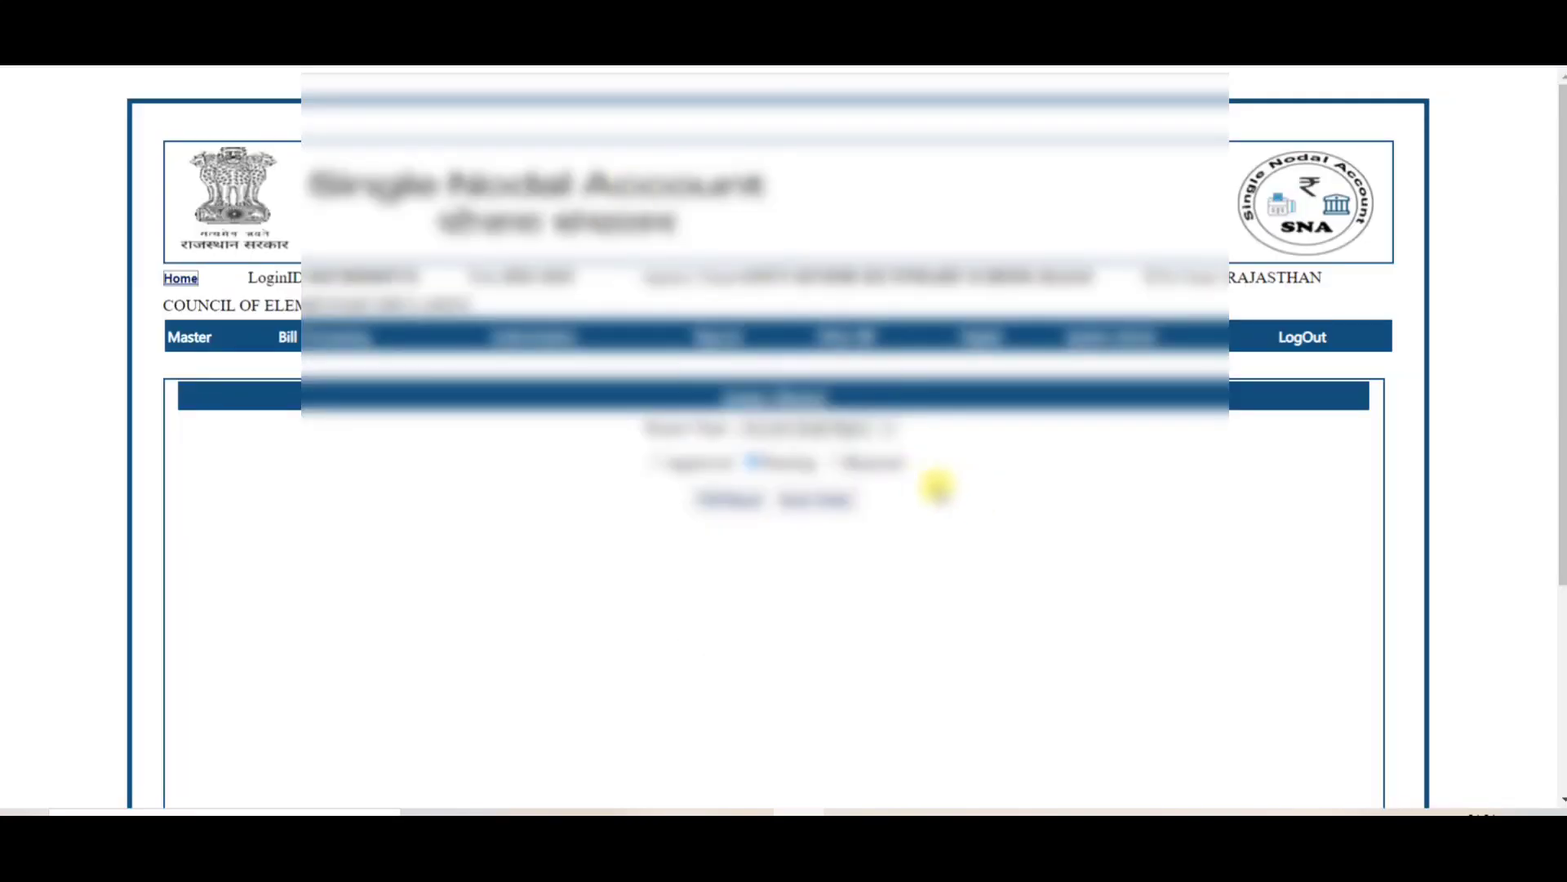
click(835, 464)
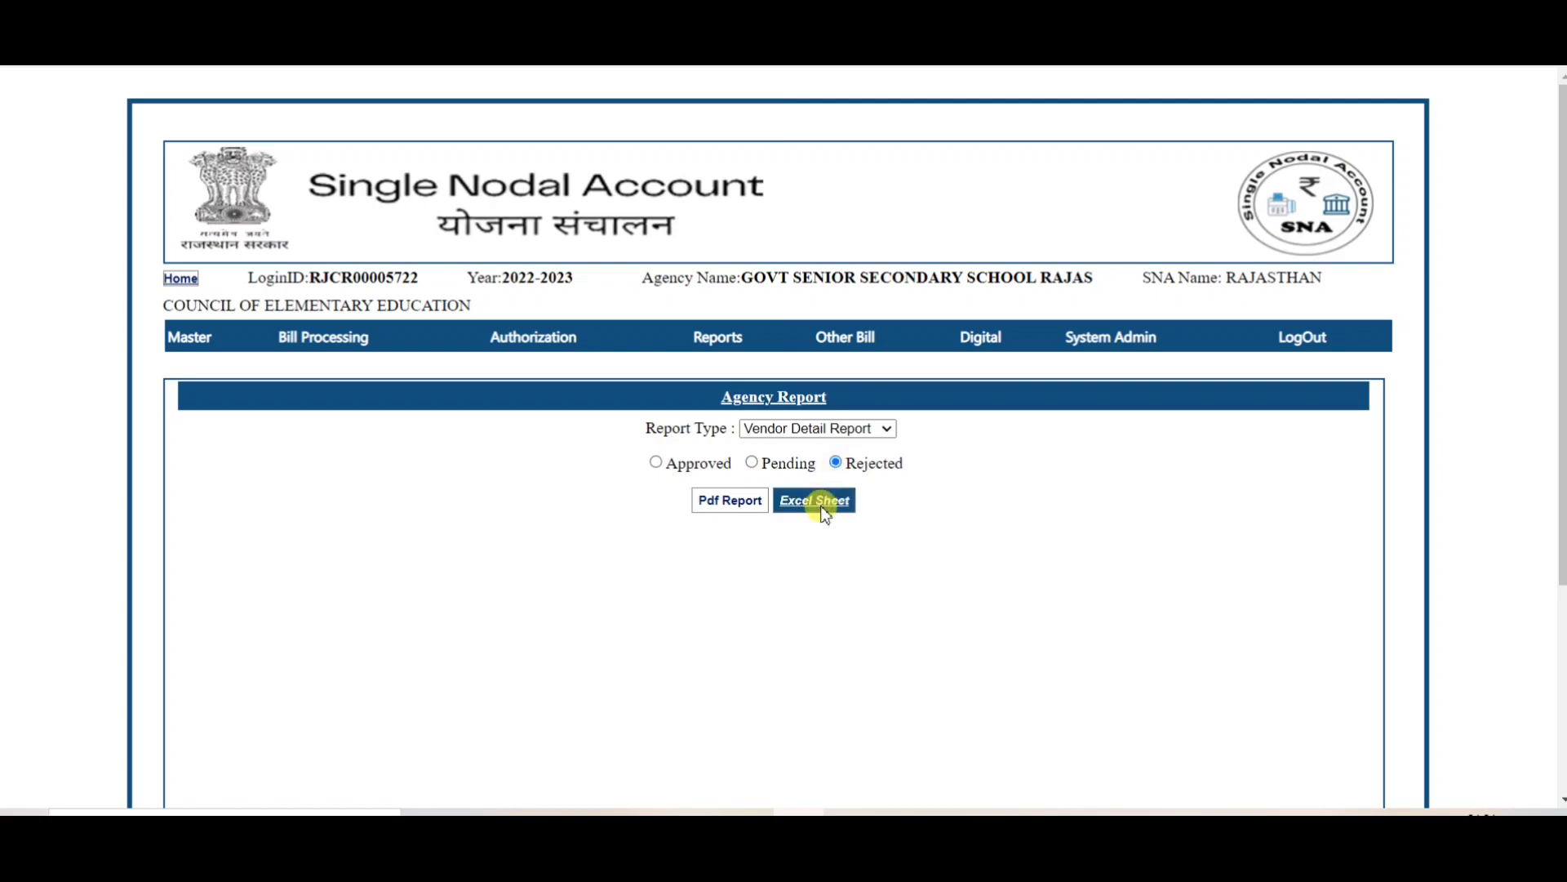
- Open the Bill Status Report page from the agency reports and choose the Bill Status report
mouse_move(720, 353)
mouse_move(742, 506)
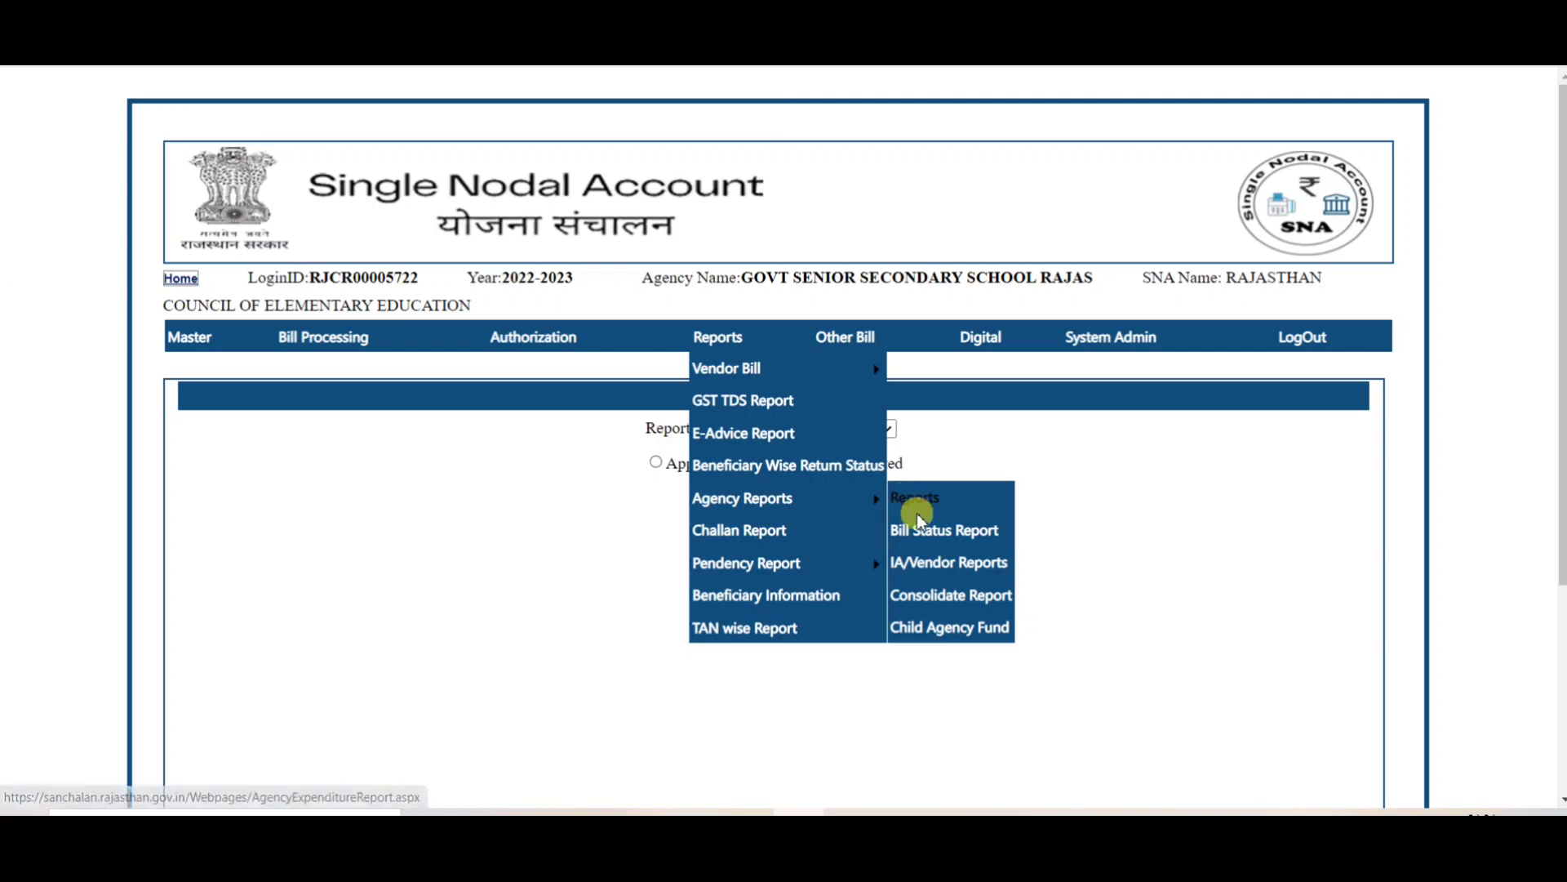
click(950, 543)
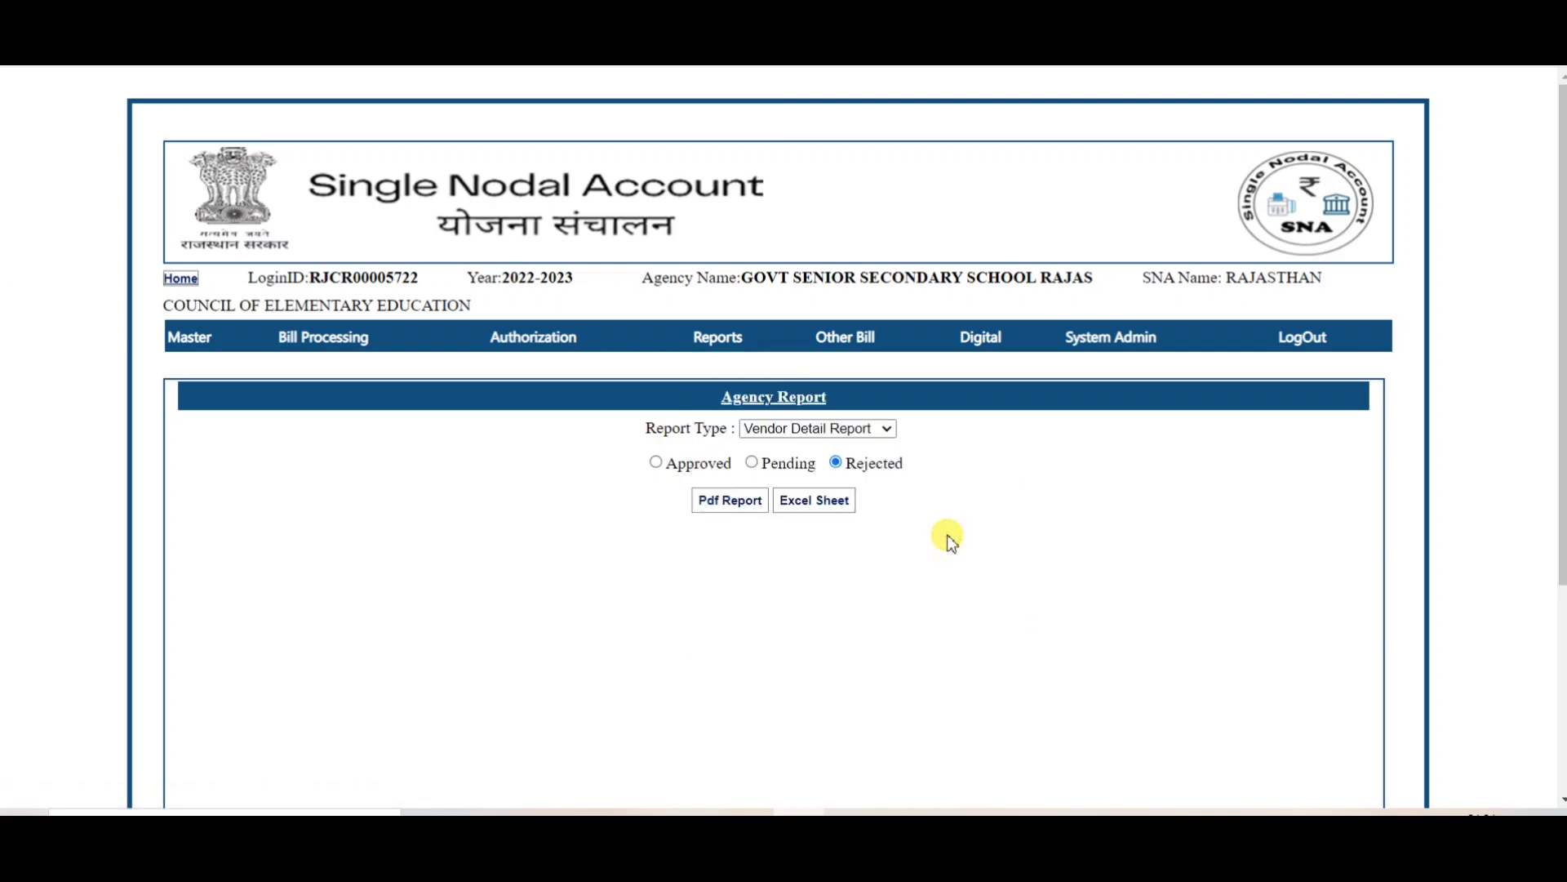
click(832, 415)
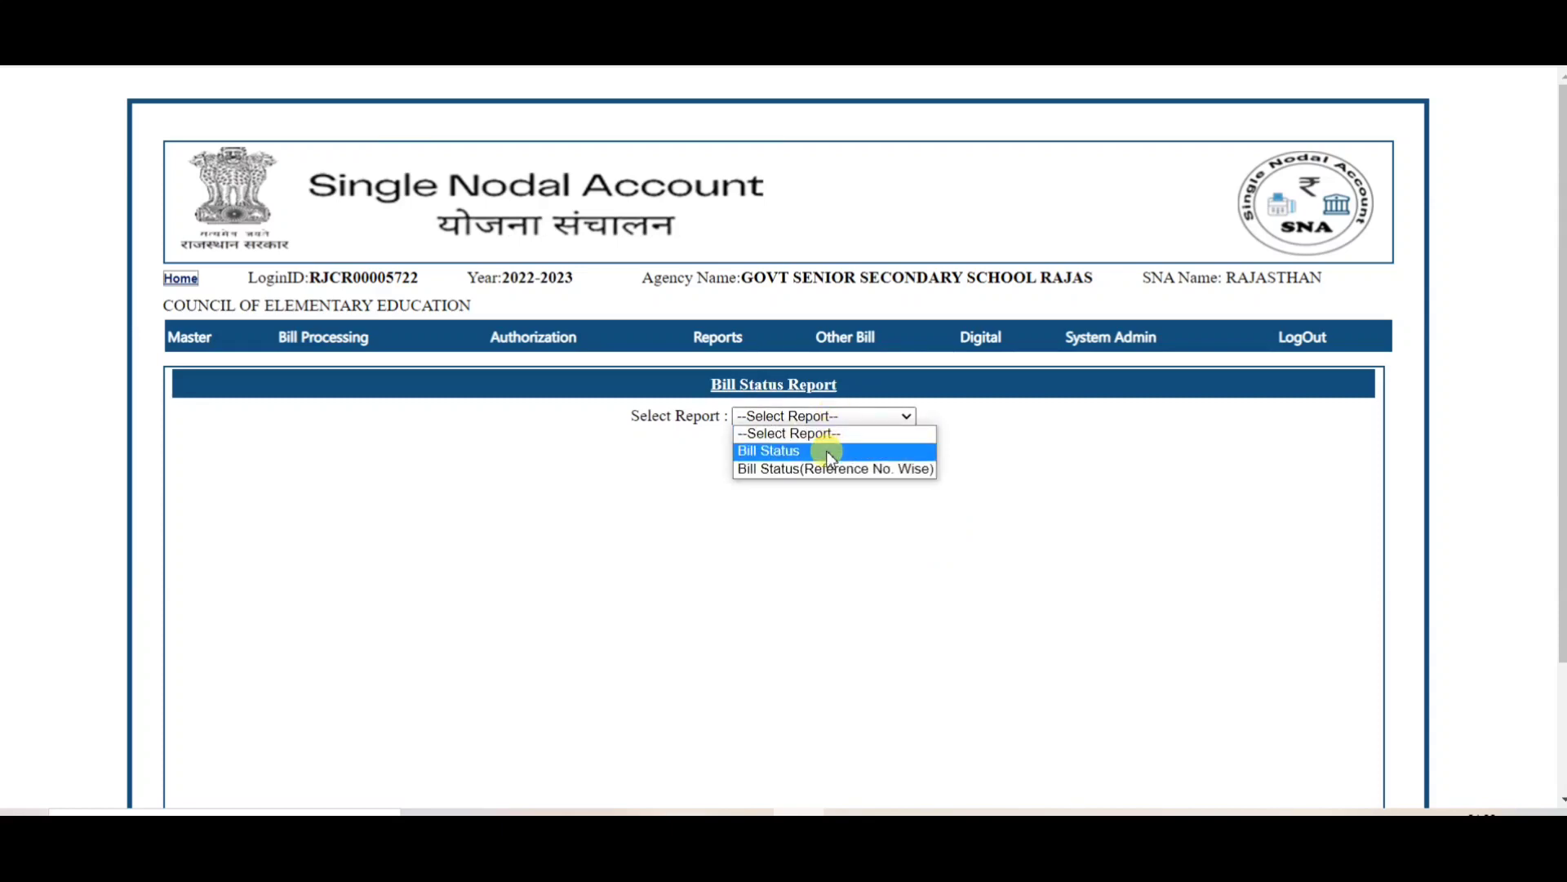
click(826, 451)
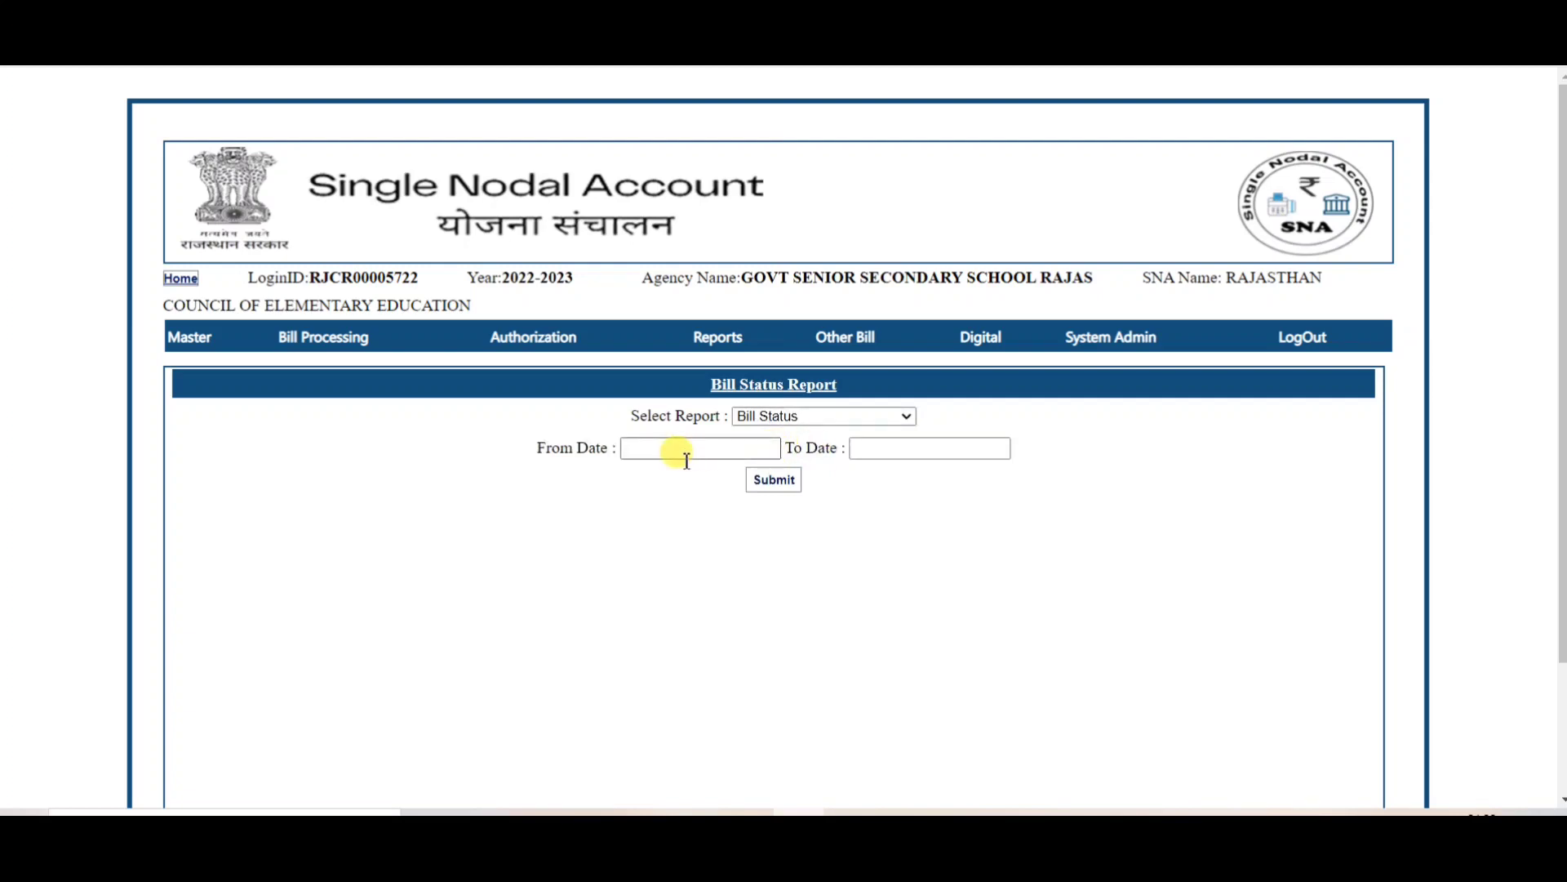
- Set the bill status period from 01/03/2023 to 23/03/2023 and submit it to download the report
click(642, 448)
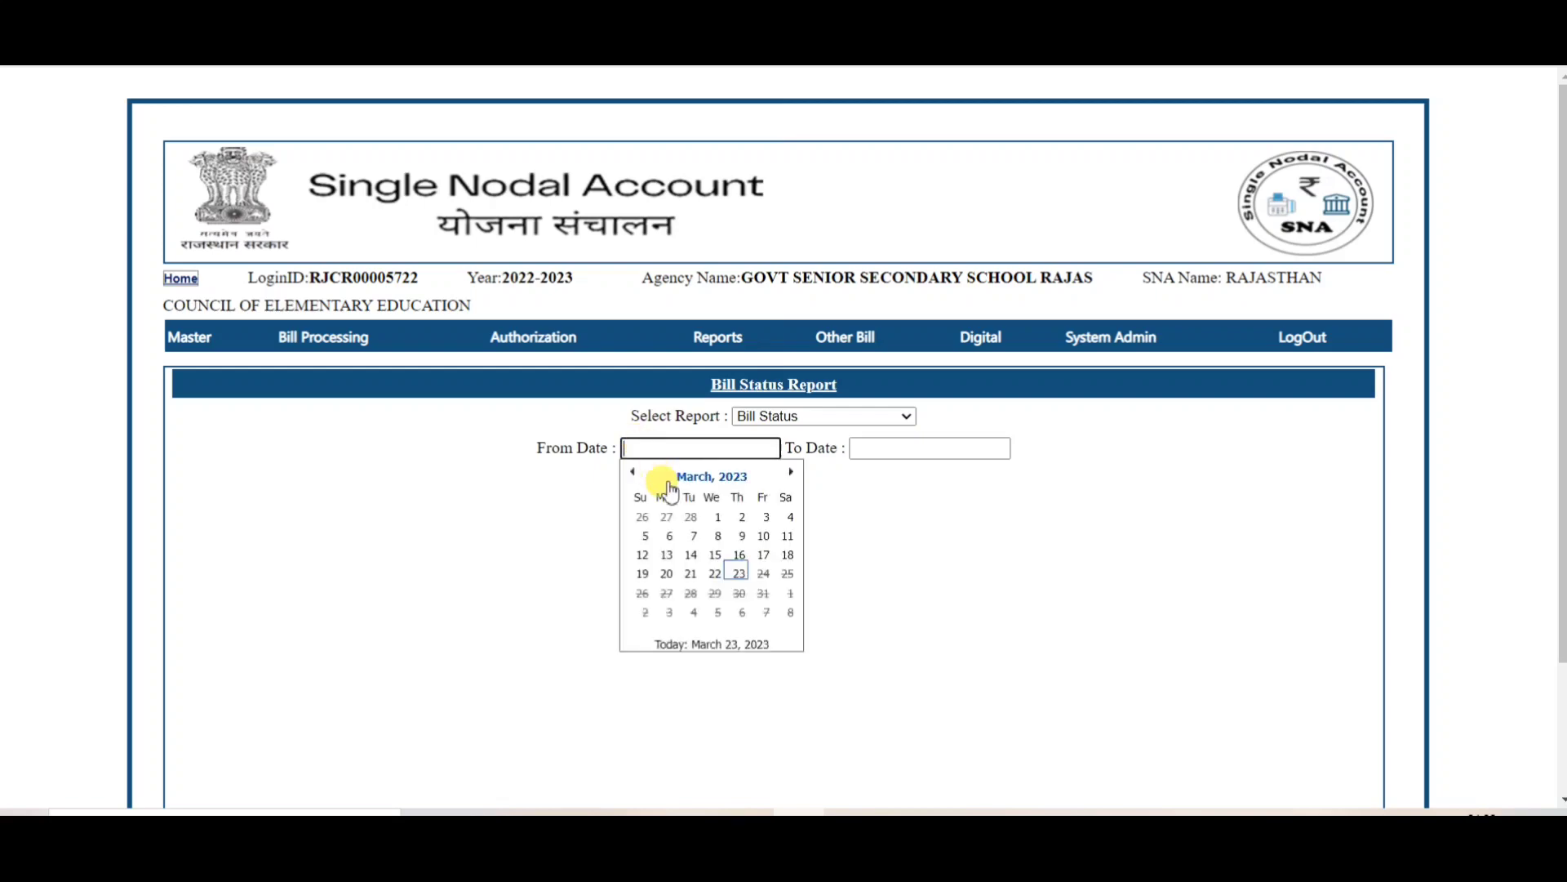
click(717, 516)
click(903, 448)
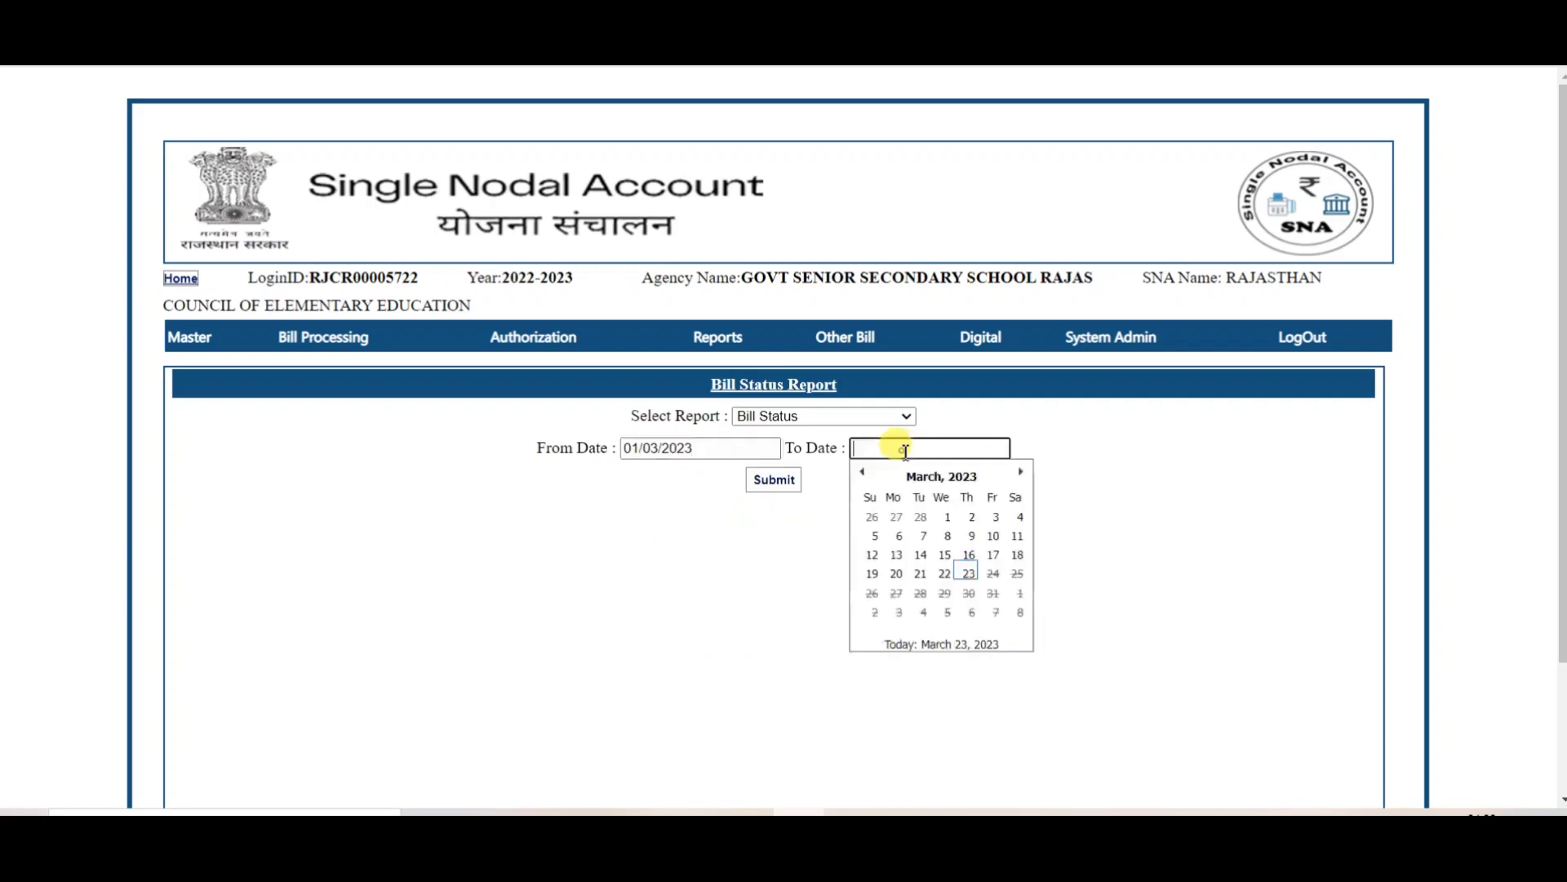
click(972, 575)
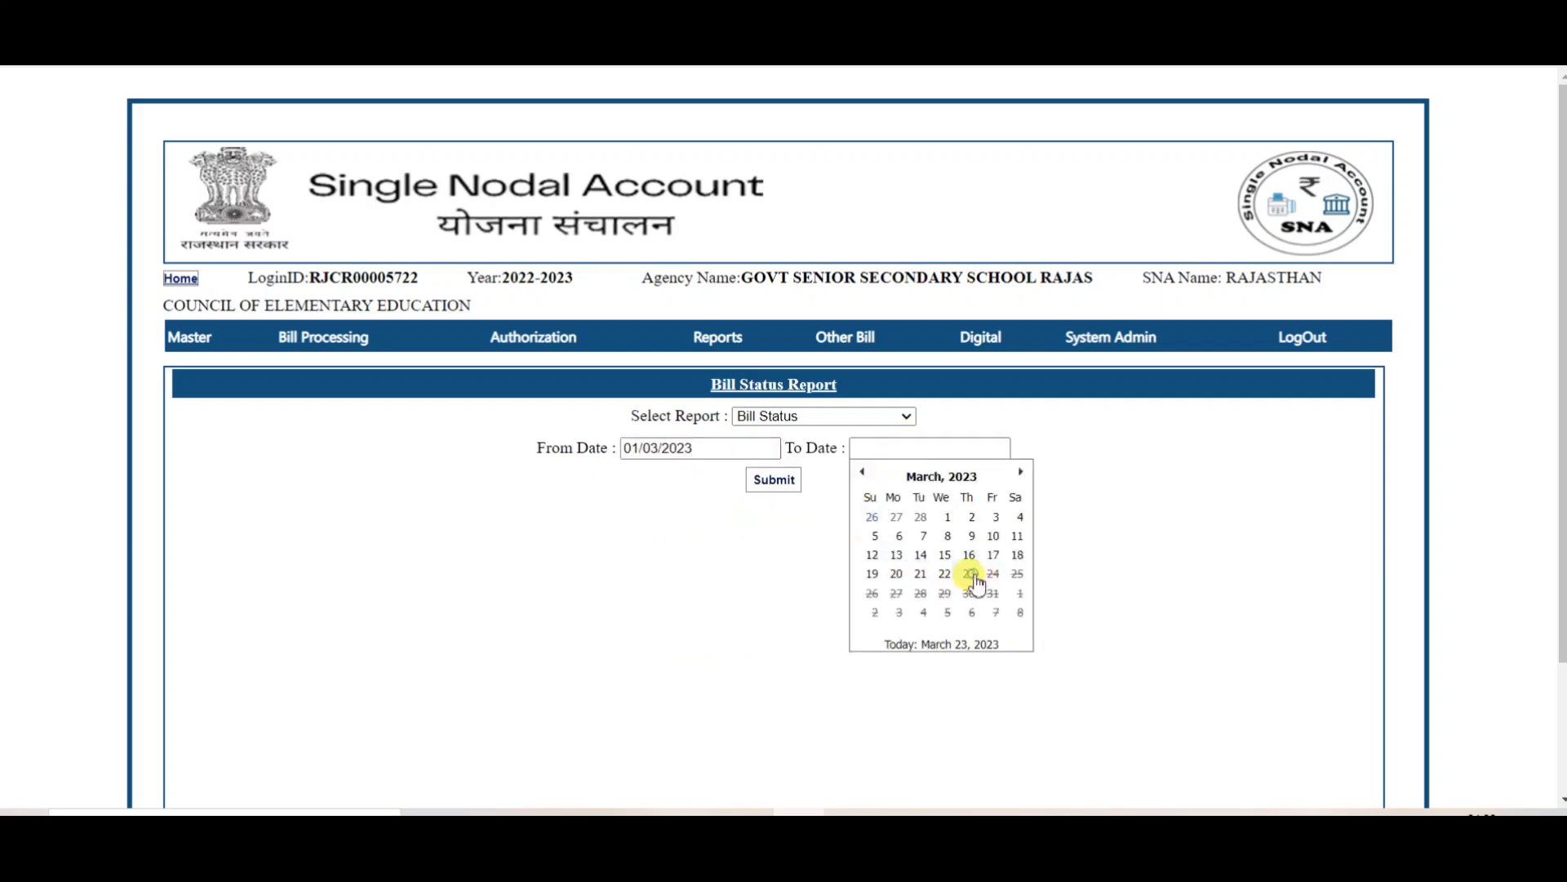
click(785, 477)
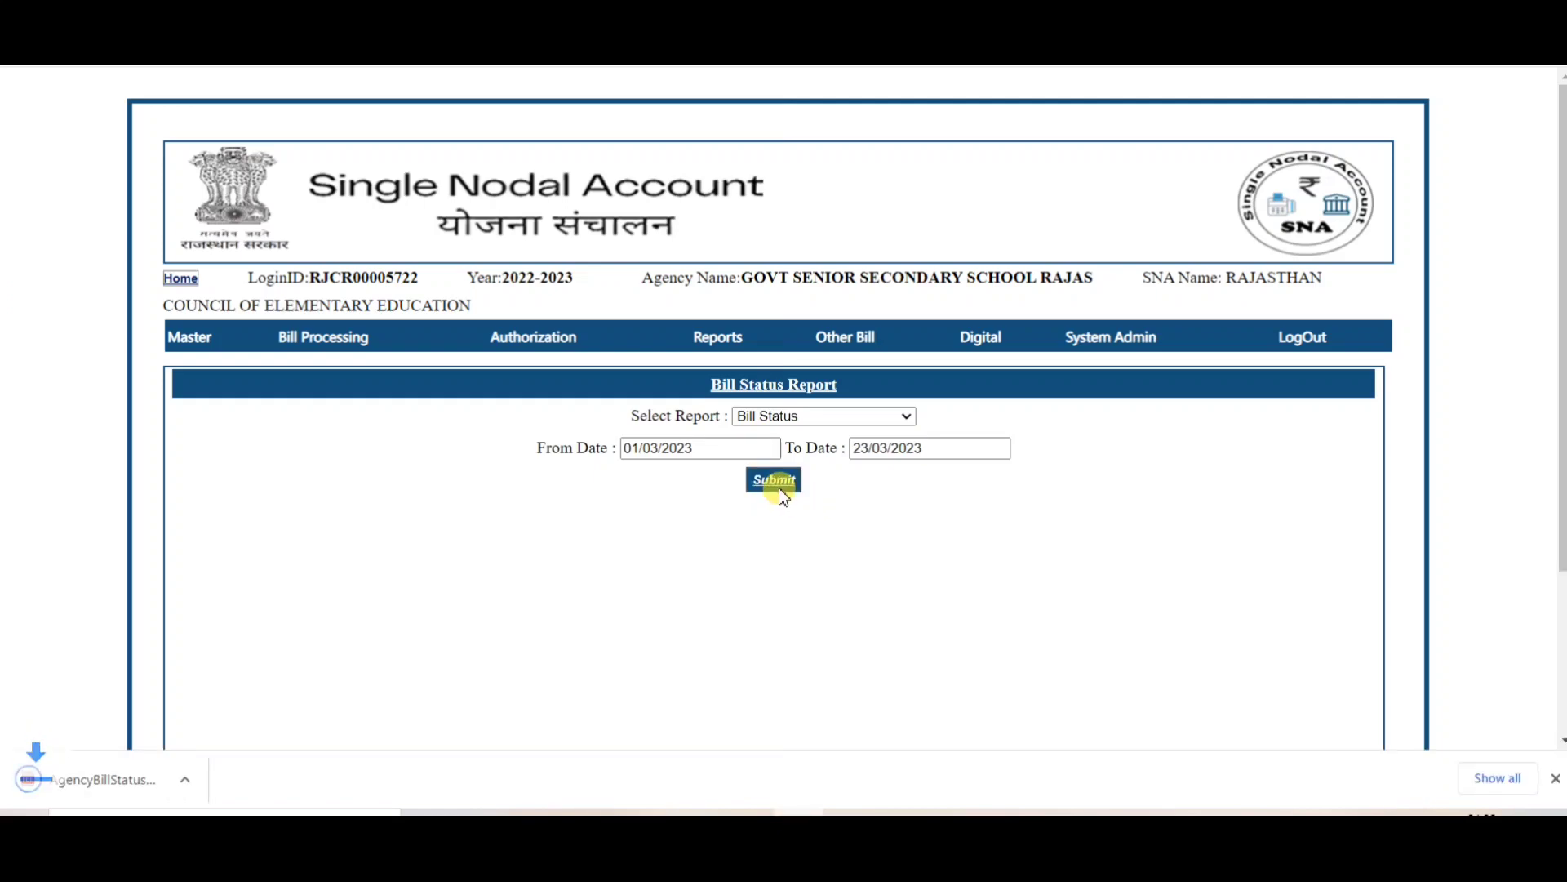
- Open the downloaded AgencyBillStatus report and check which other report types the Bill Status Report page offers
click(124, 779)
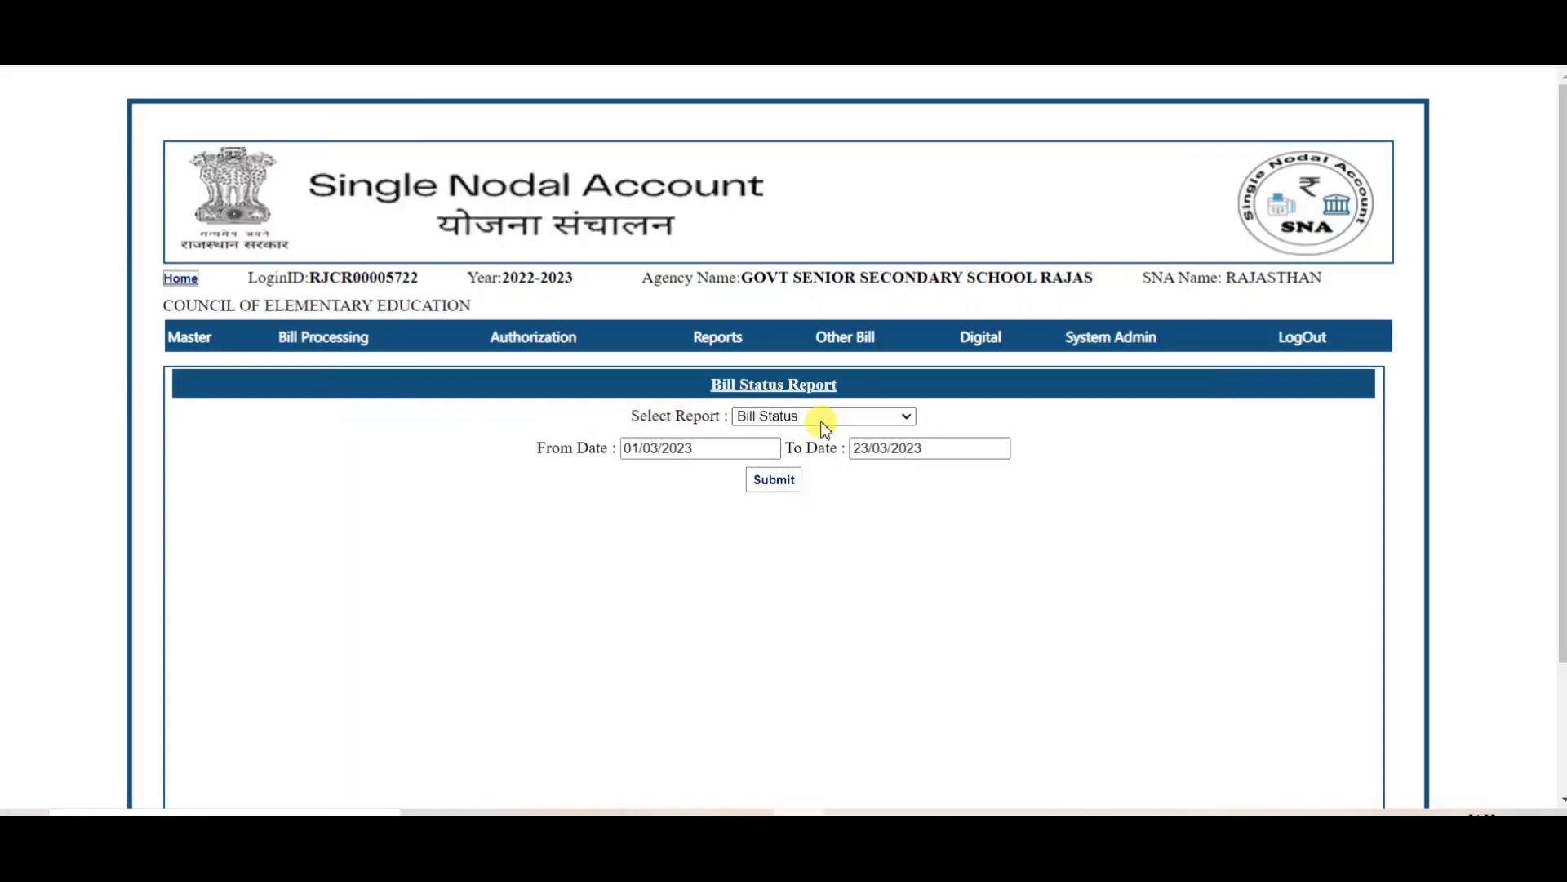
click(822, 421)
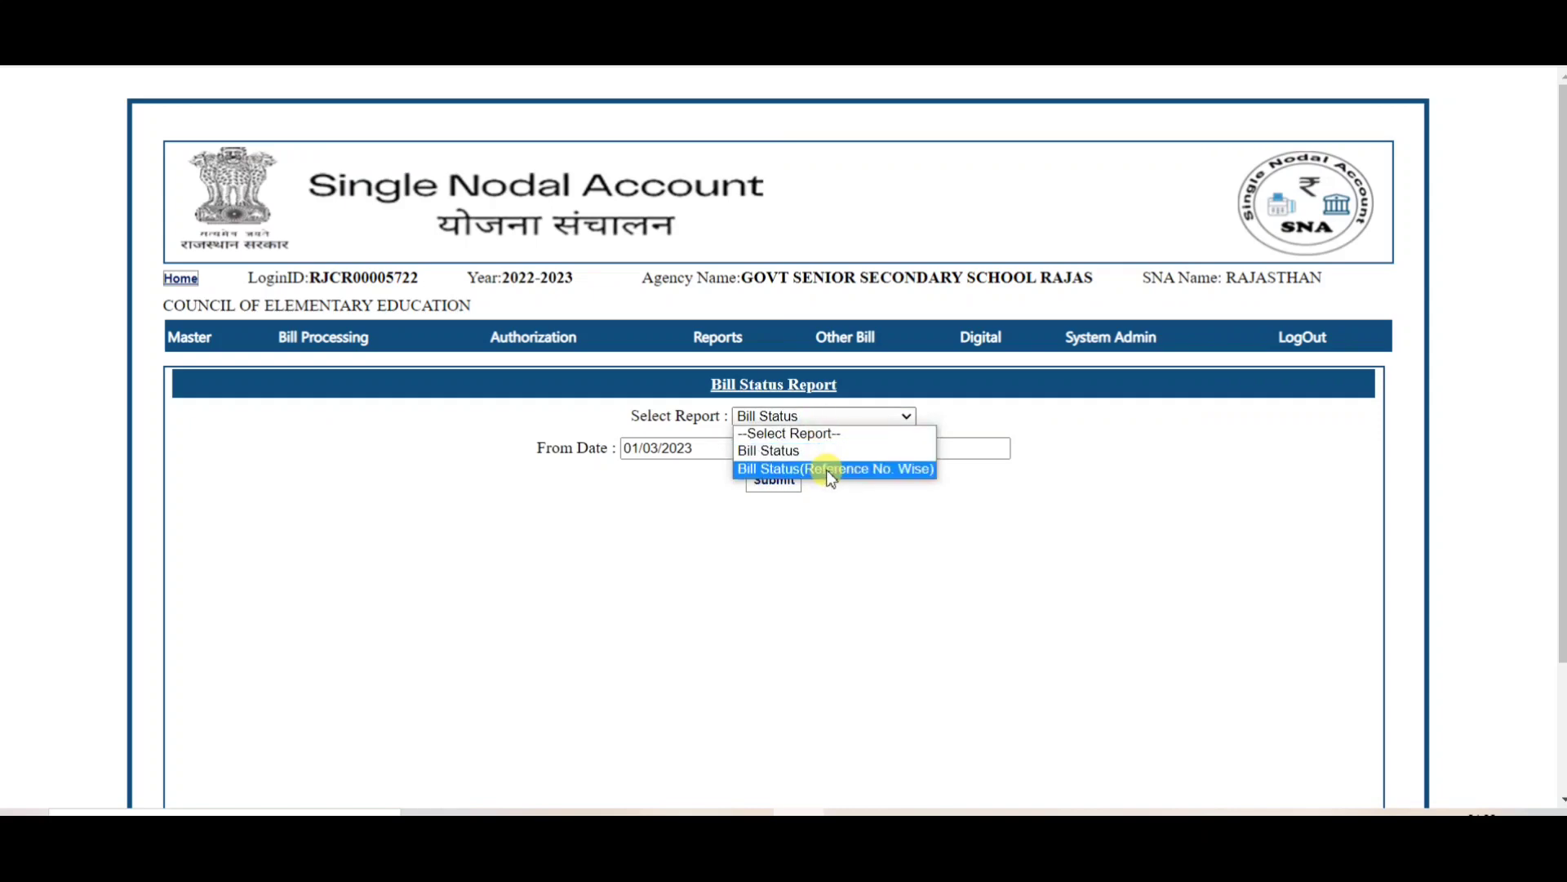
- Open the IA/Vendor Reports page from the agency reports and look through its available report types
mouse_move(717, 338)
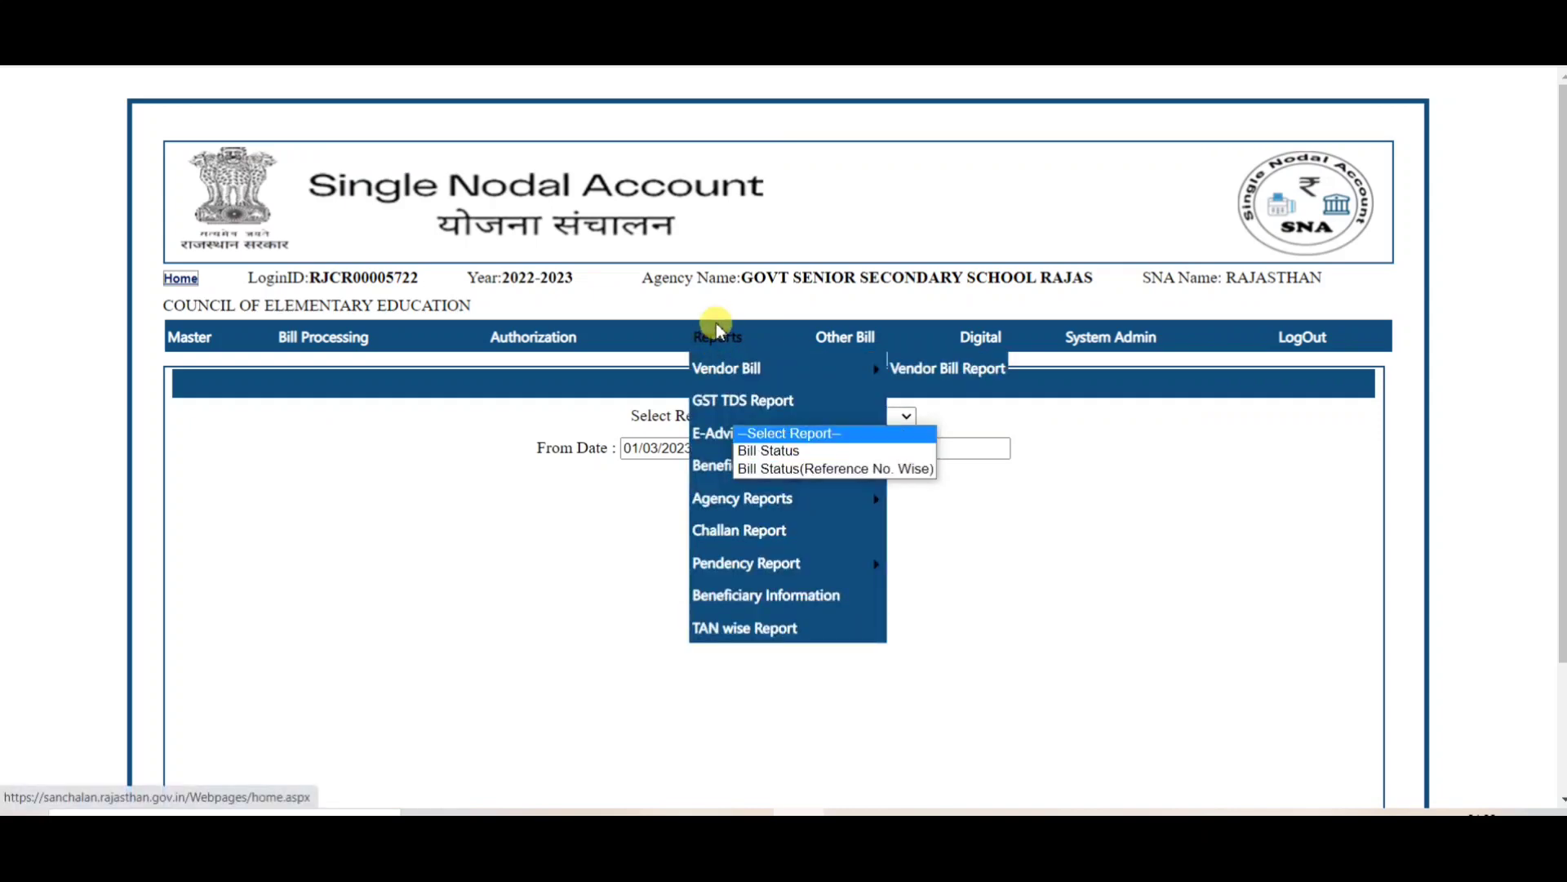
mouse_move(728, 499)
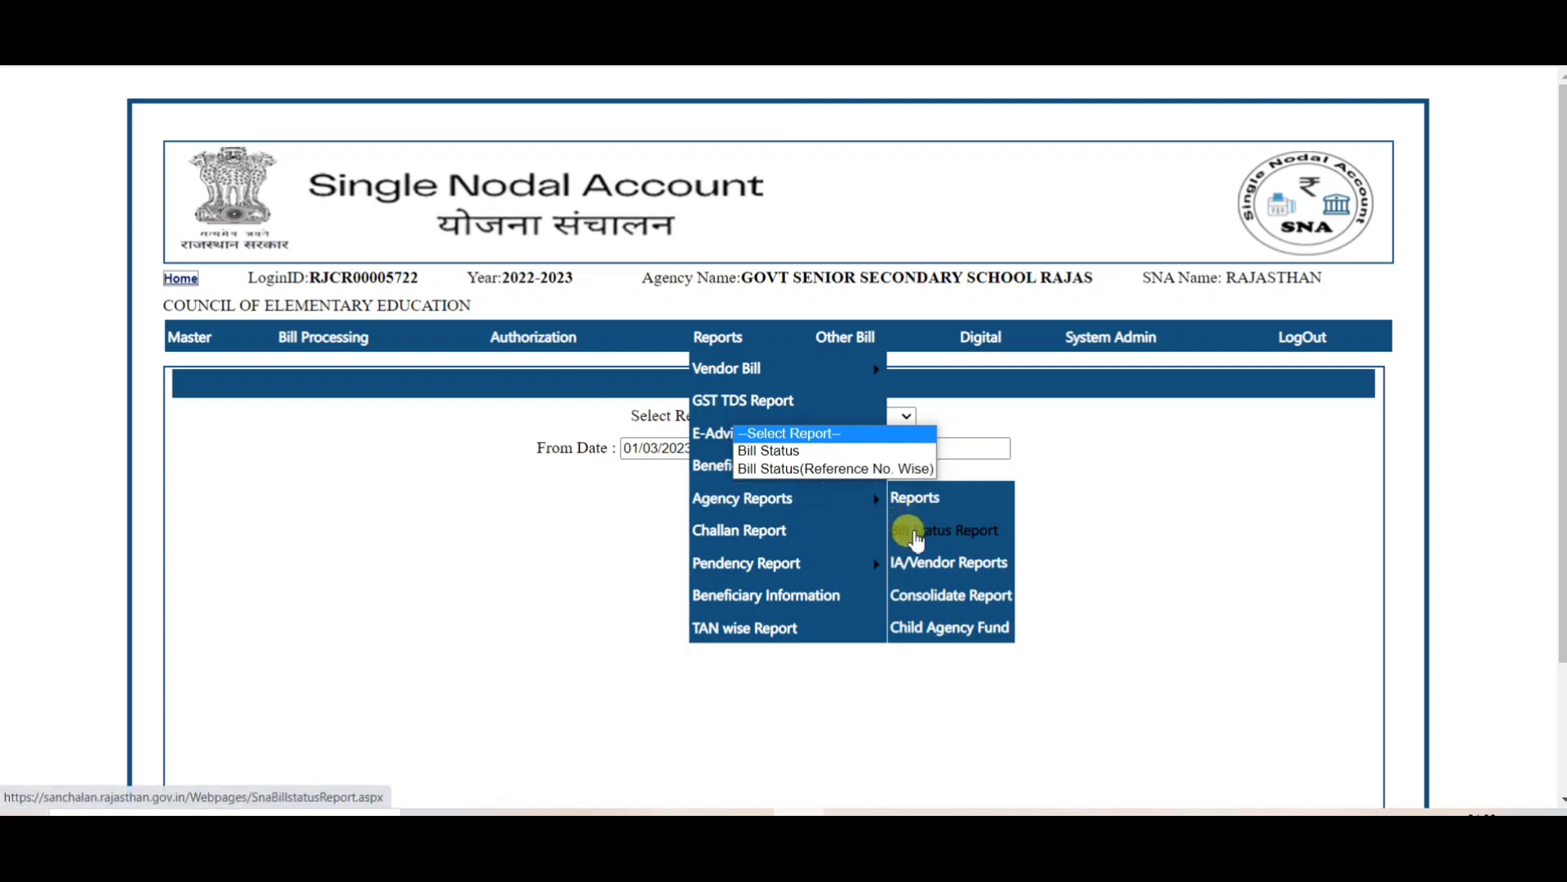
click(942, 565)
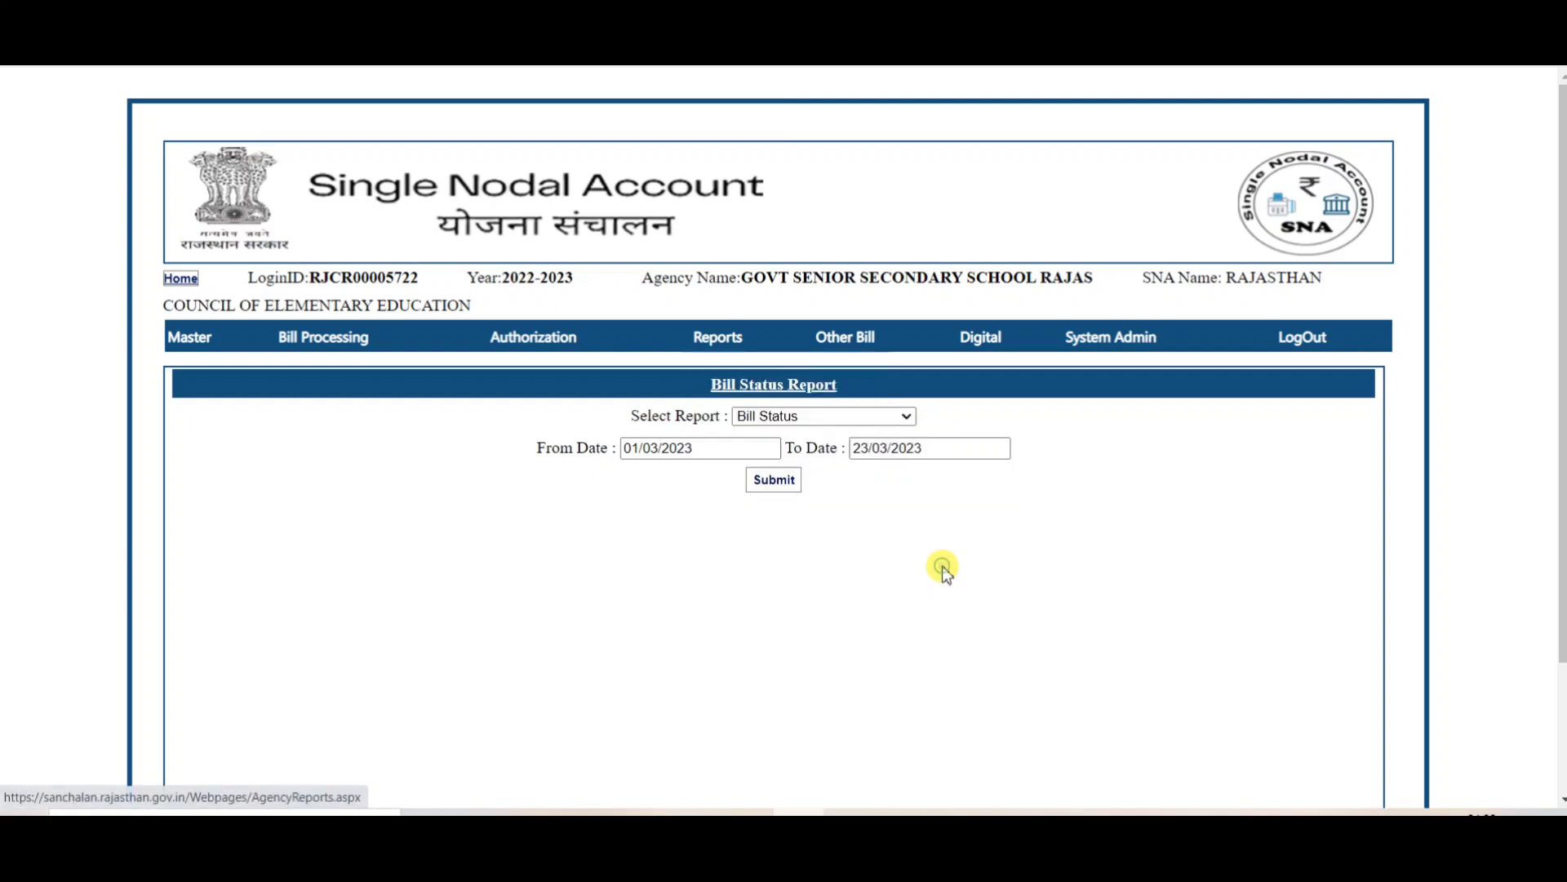
click(833, 416)
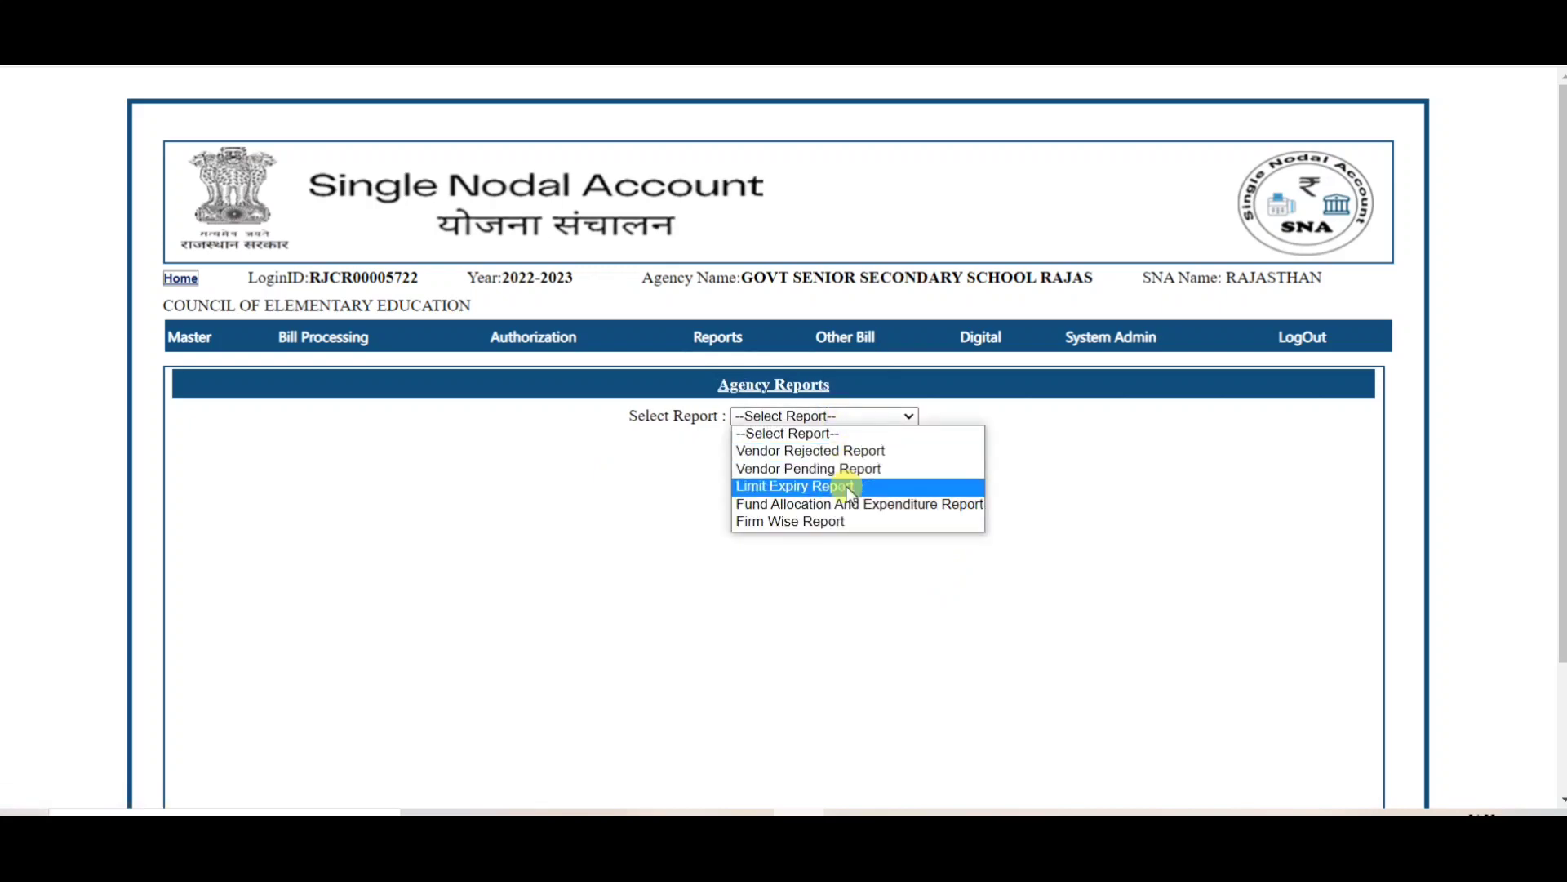
click(861, 418)
click(860, 418)
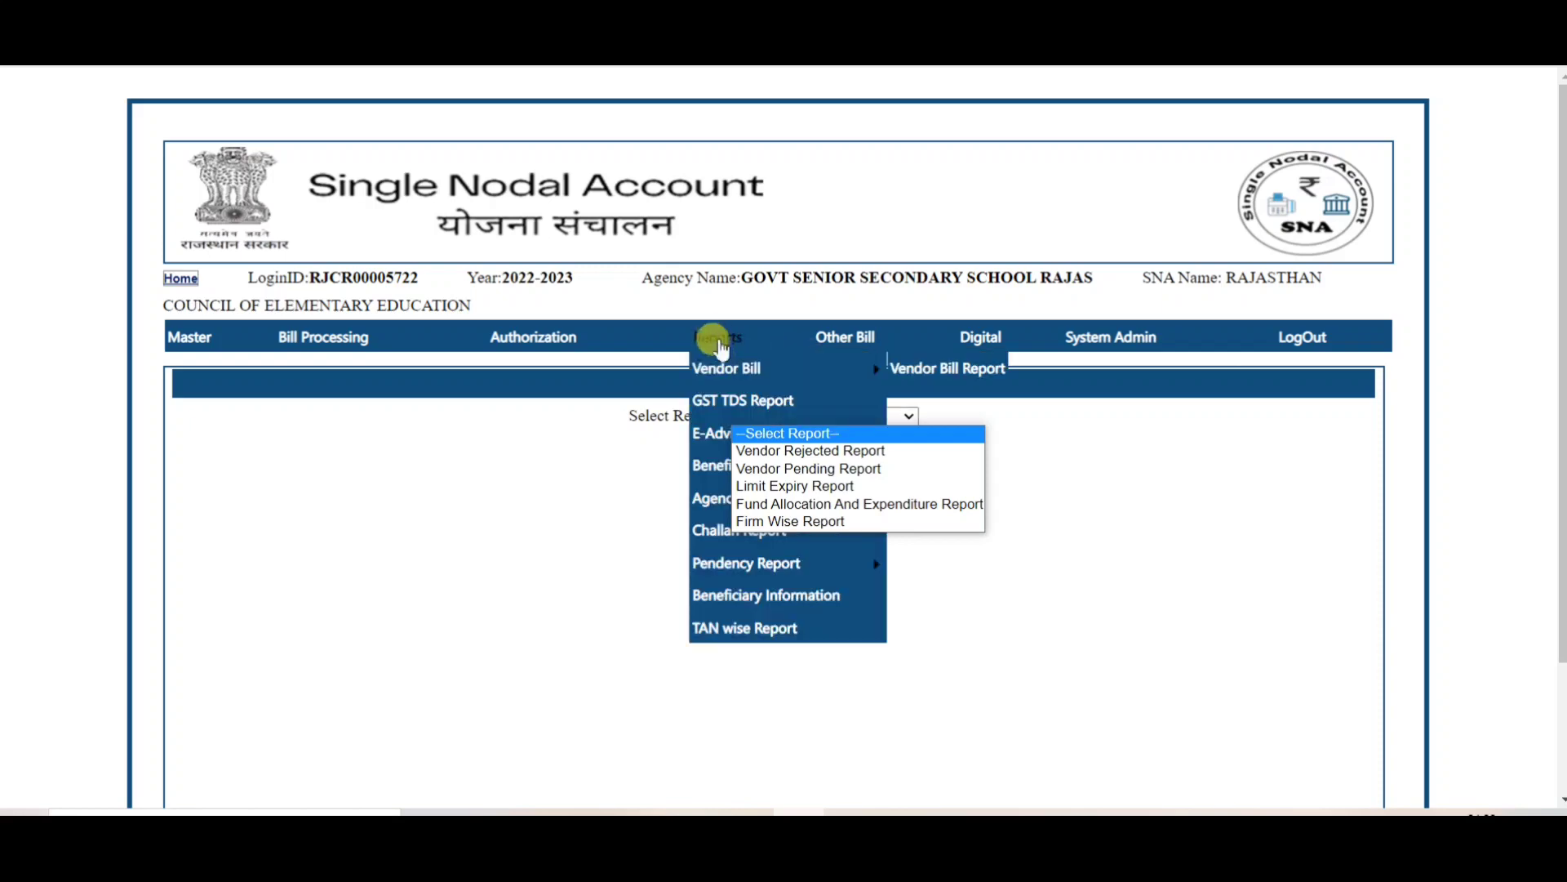
click(1214, 403)
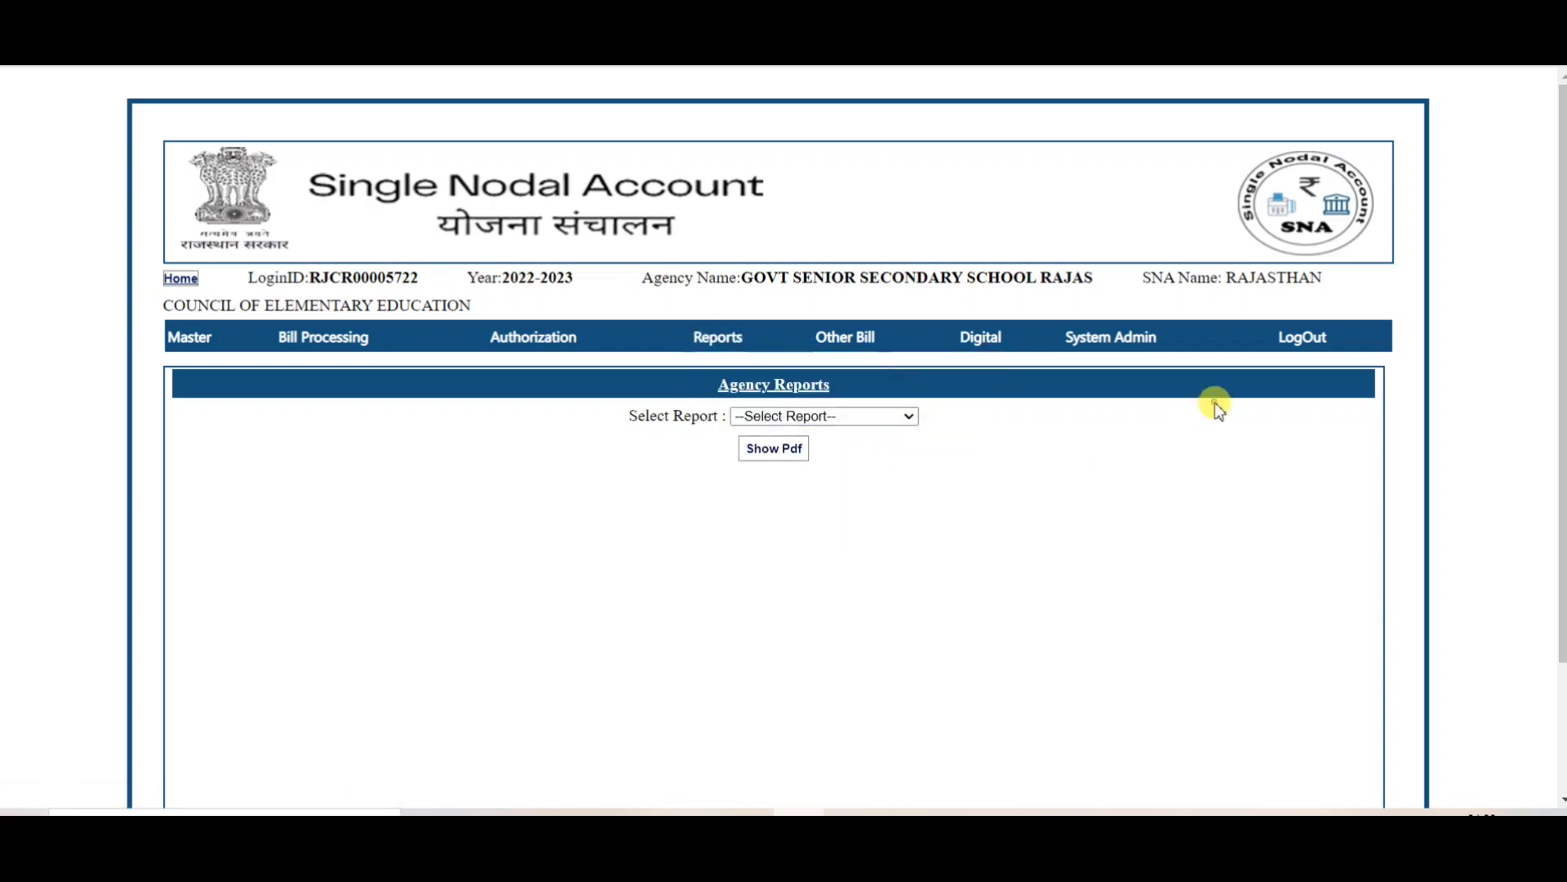
- Open the Consolidate Report page from the agency reports
mouse_move(718, 338)
mouse_move(796, 510)
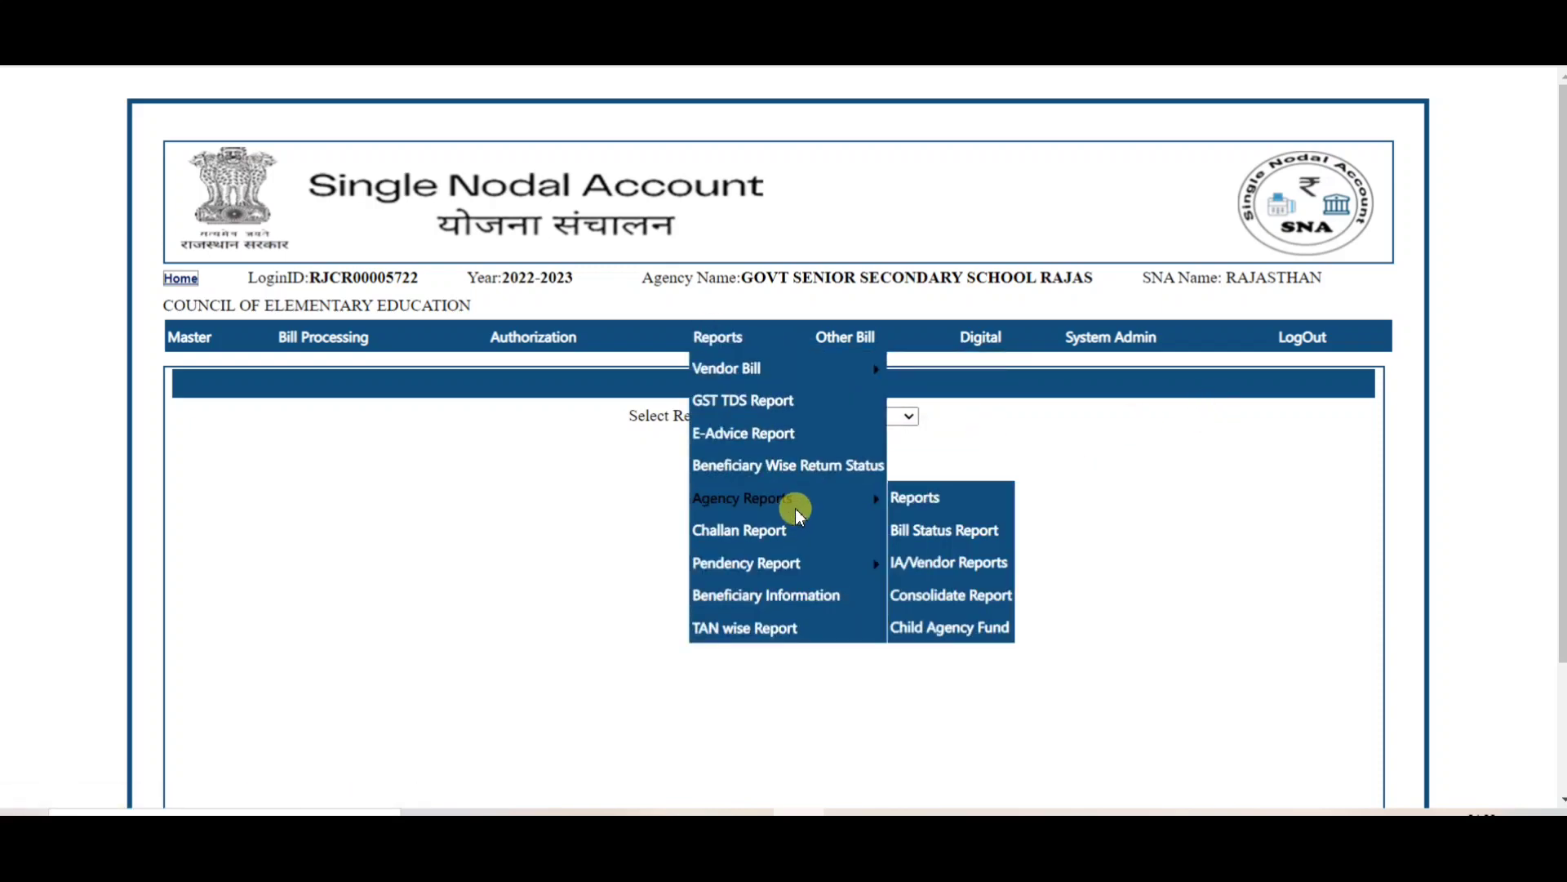
click(940, 604)
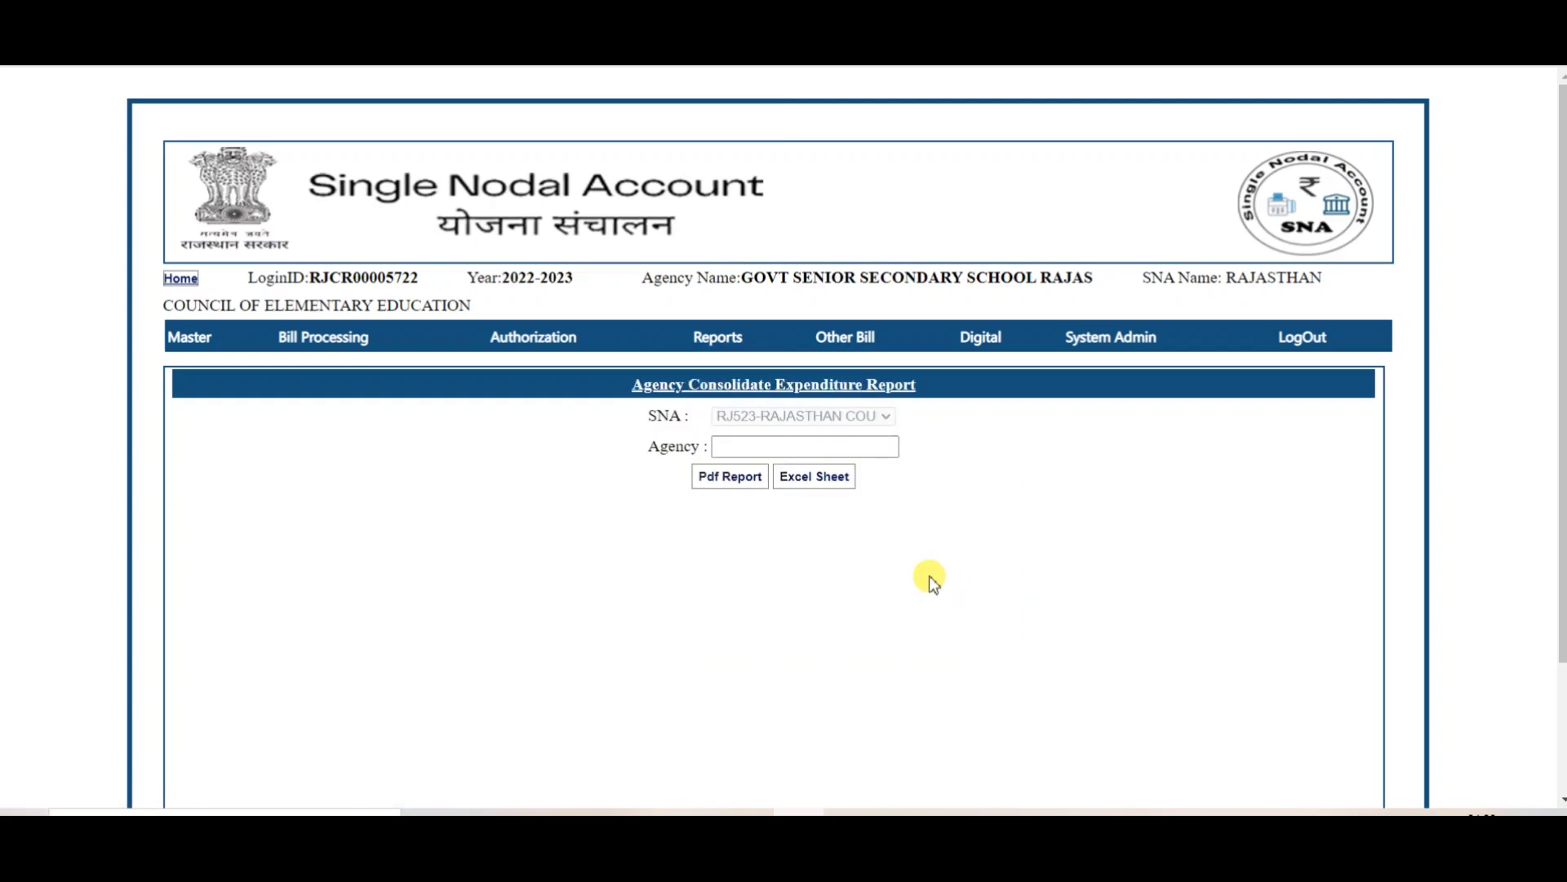
- Enter the agency's login ID, view its consolidated expenditure report as a PDF, and close the report
click(771, 441)
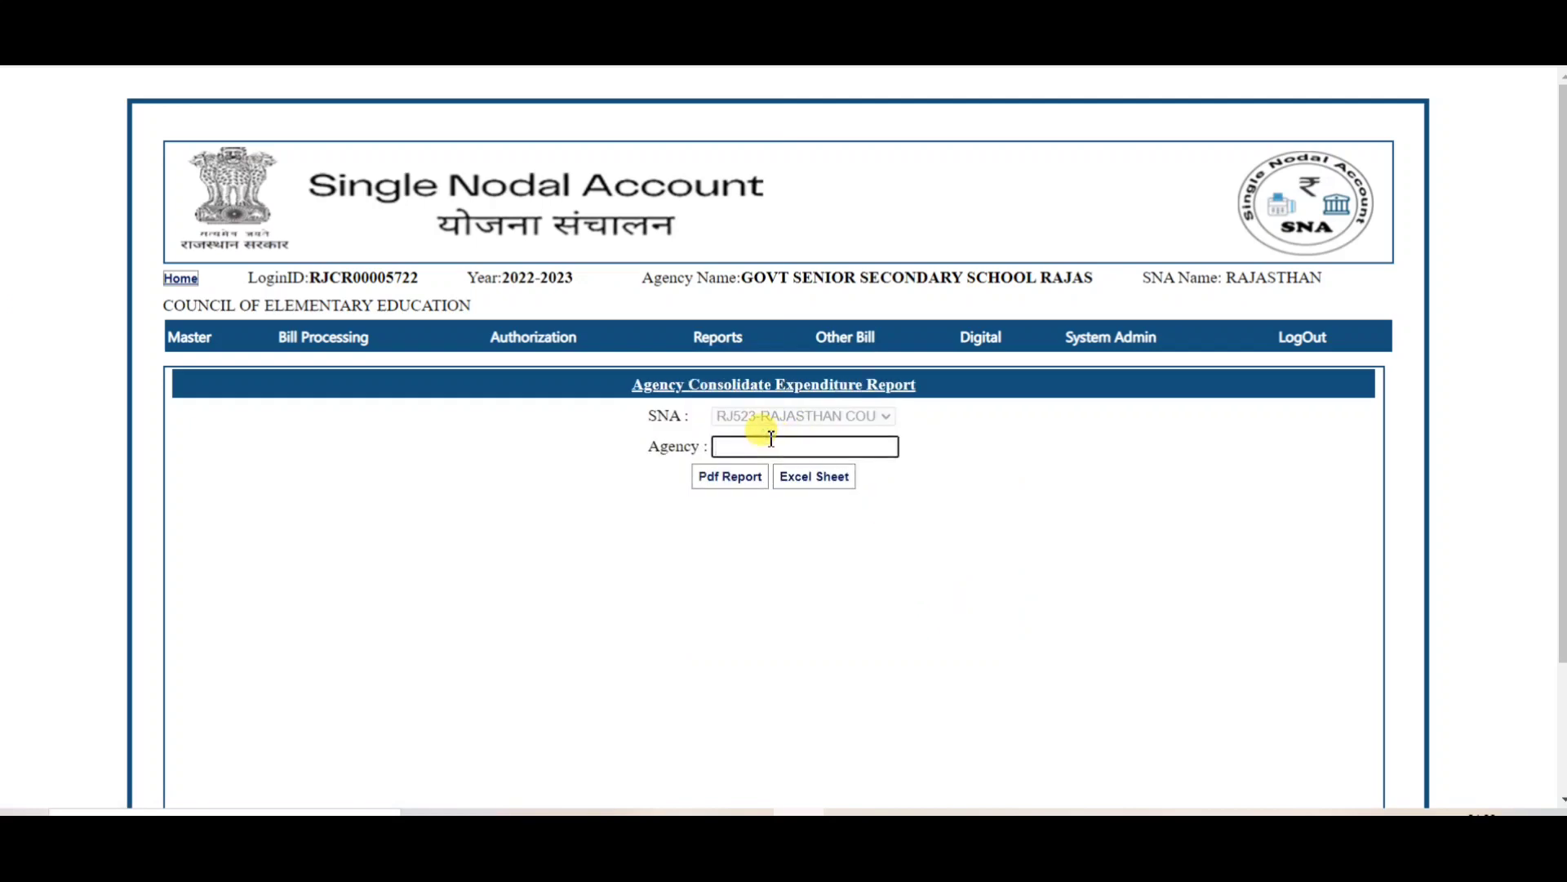
text(rjra)
key(BackSpace)
key(BackSpace)
key(BackSpace)
key(BackSpace)
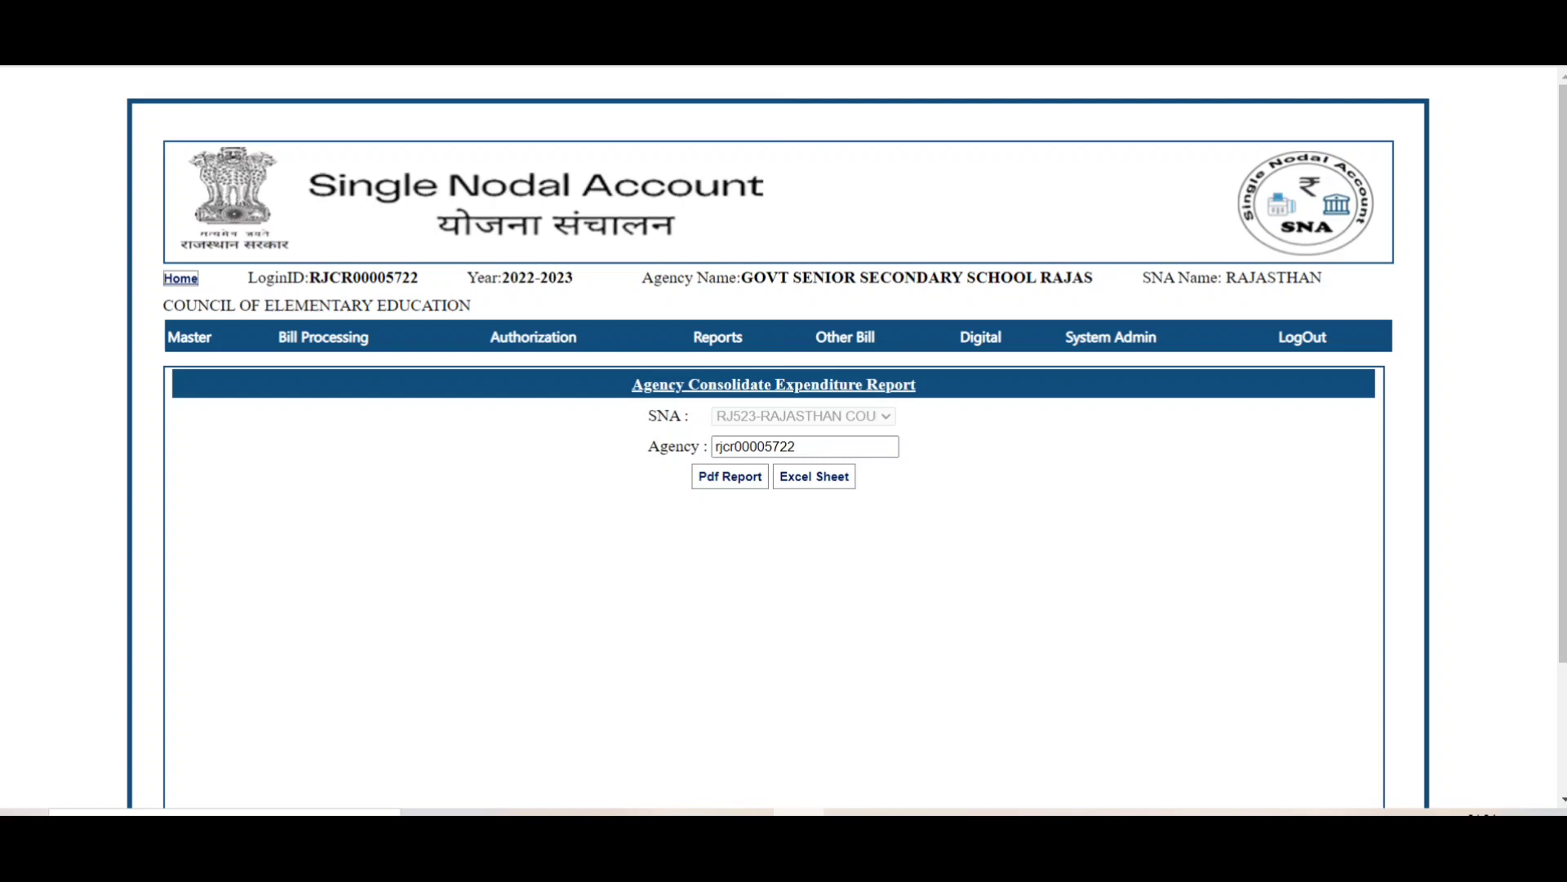
key(ctrl+Tab)
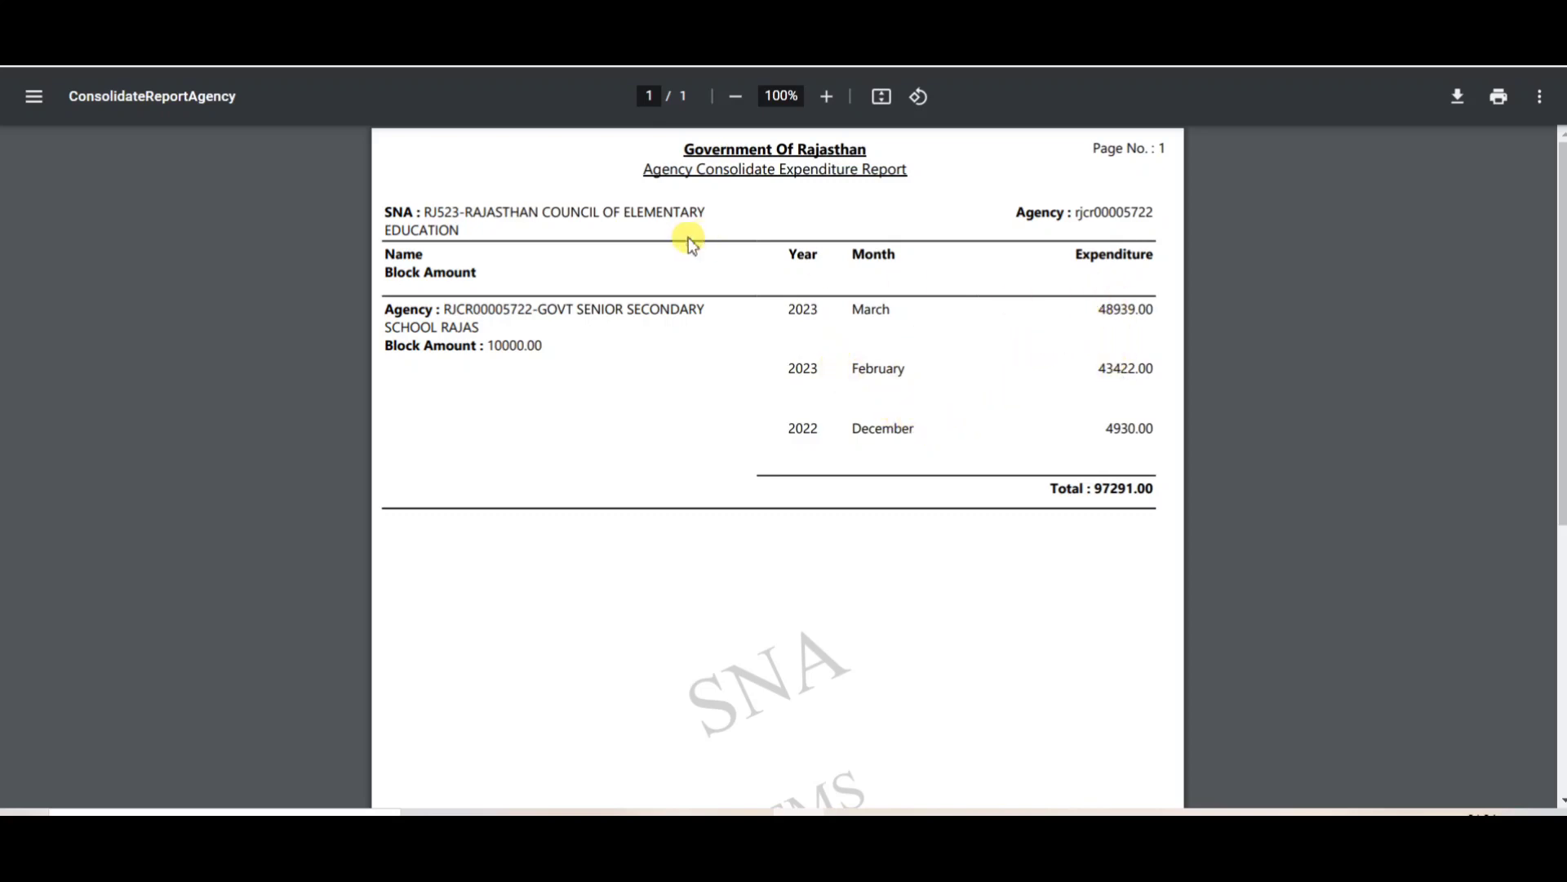
key(ctrl+w)
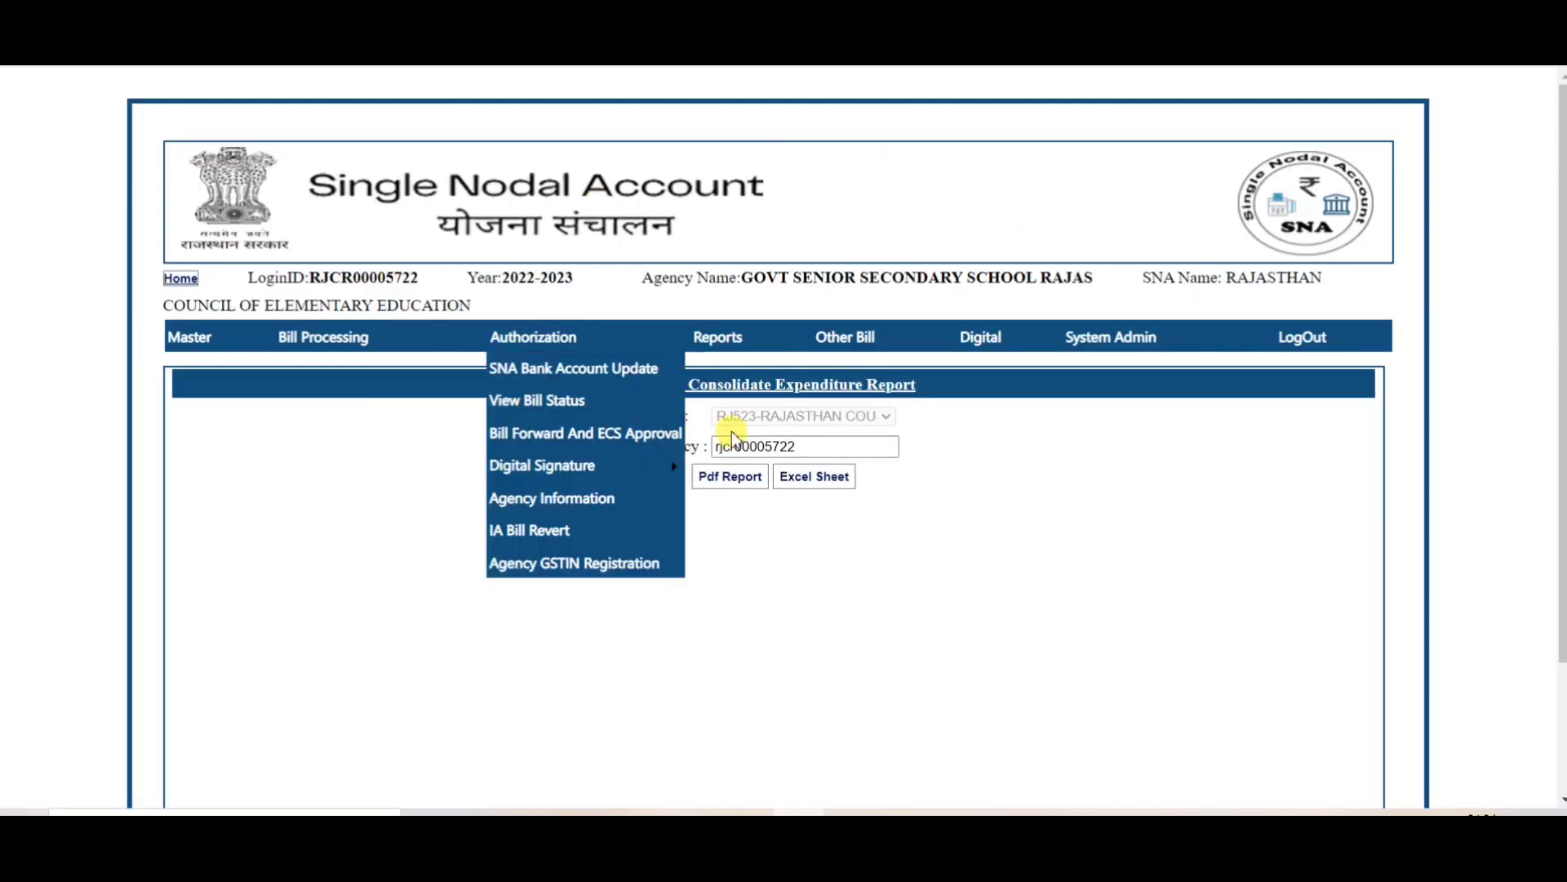
mouse_move(862, 350)
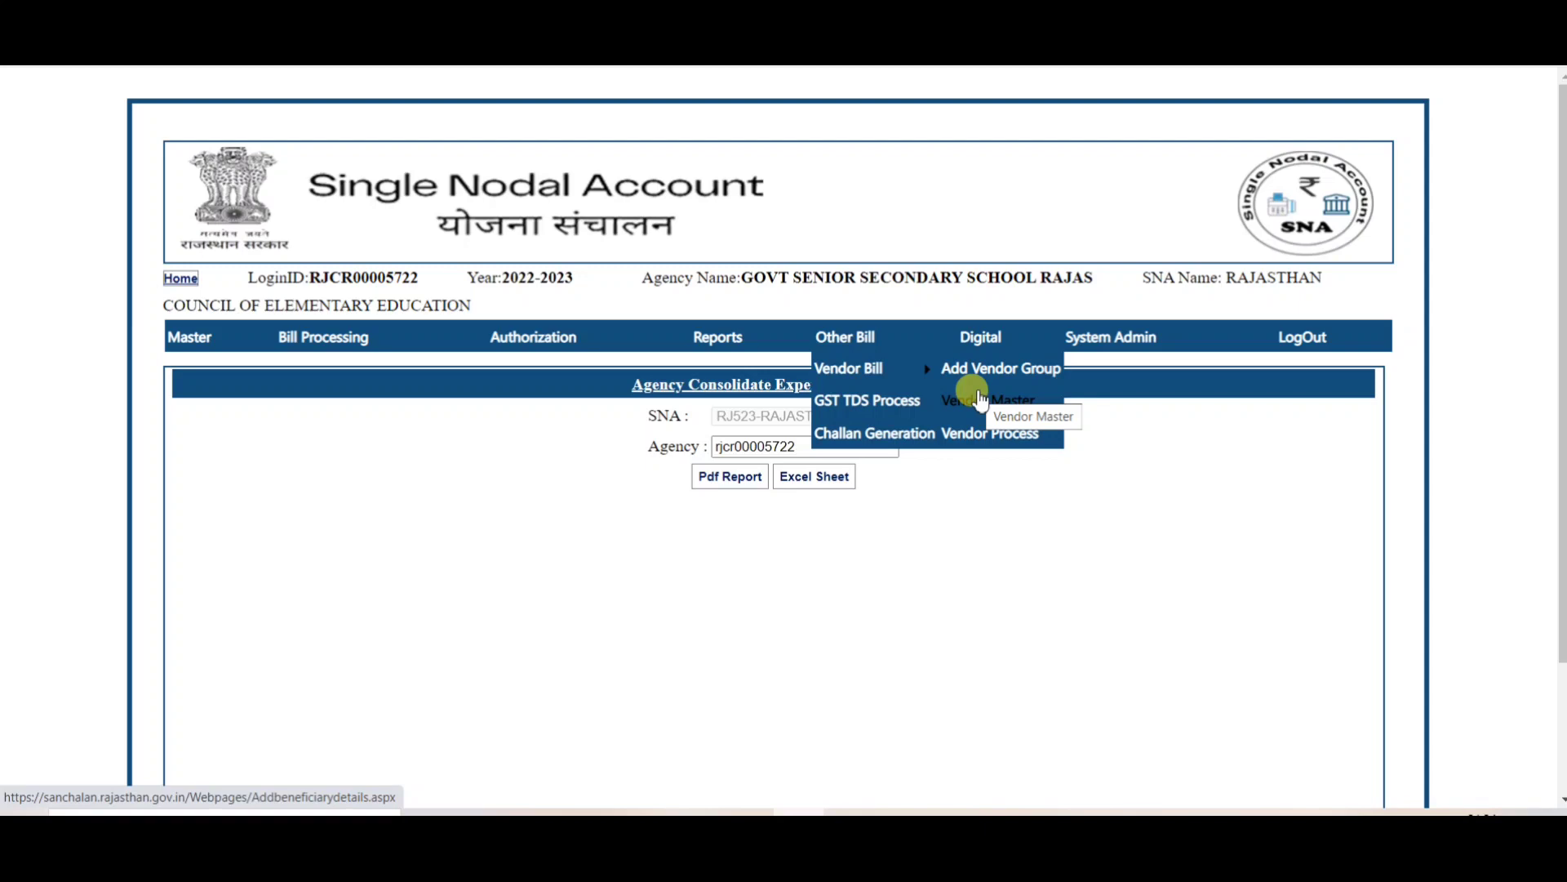
mouse_move(978, 346)
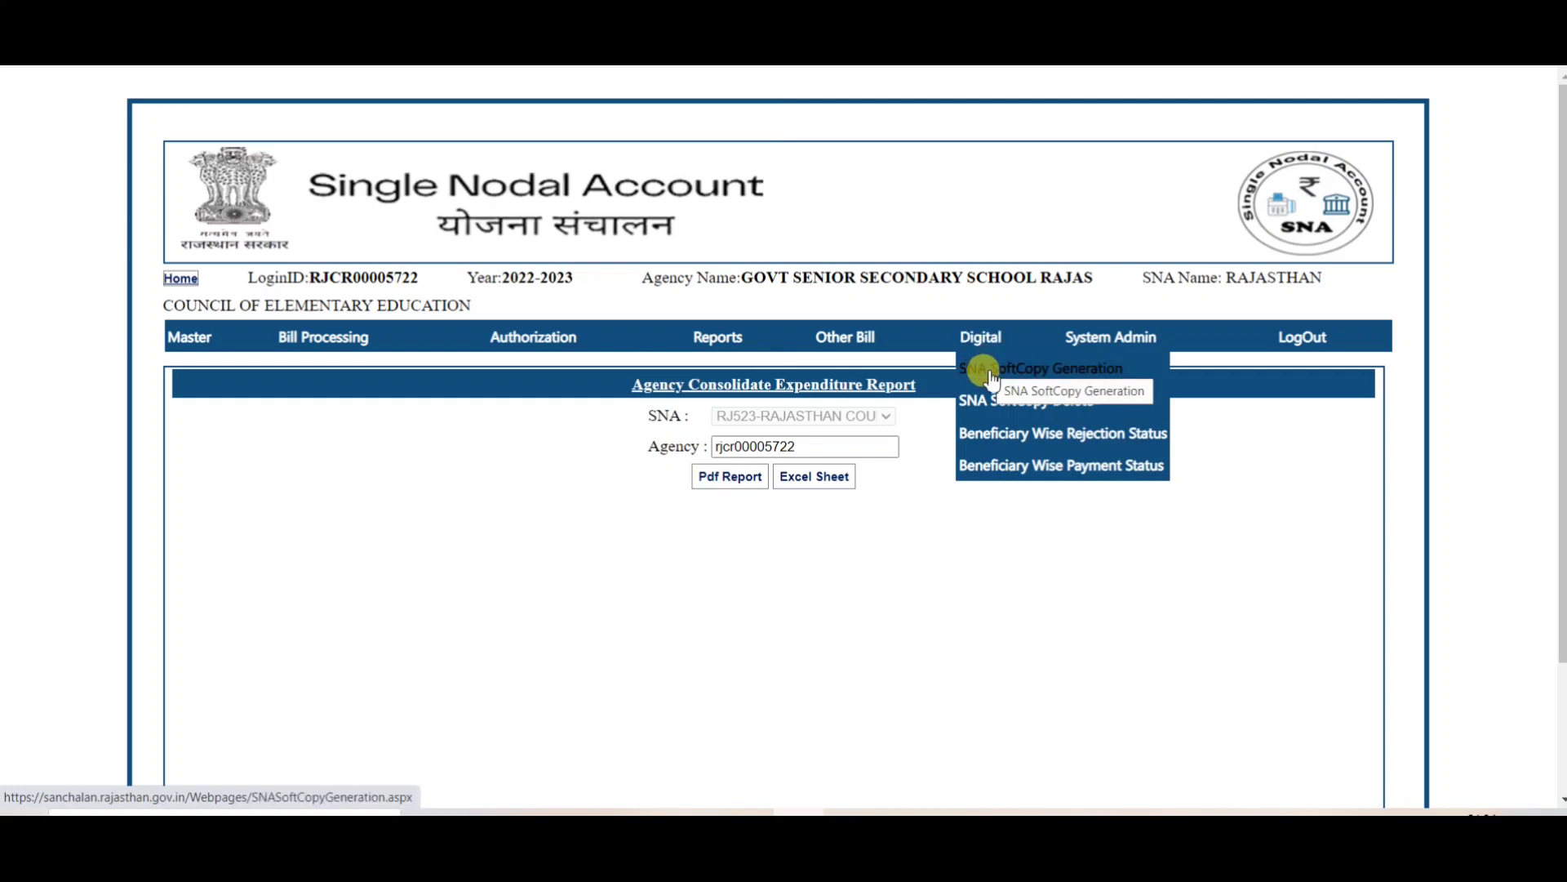
mouse_move(549, 339)
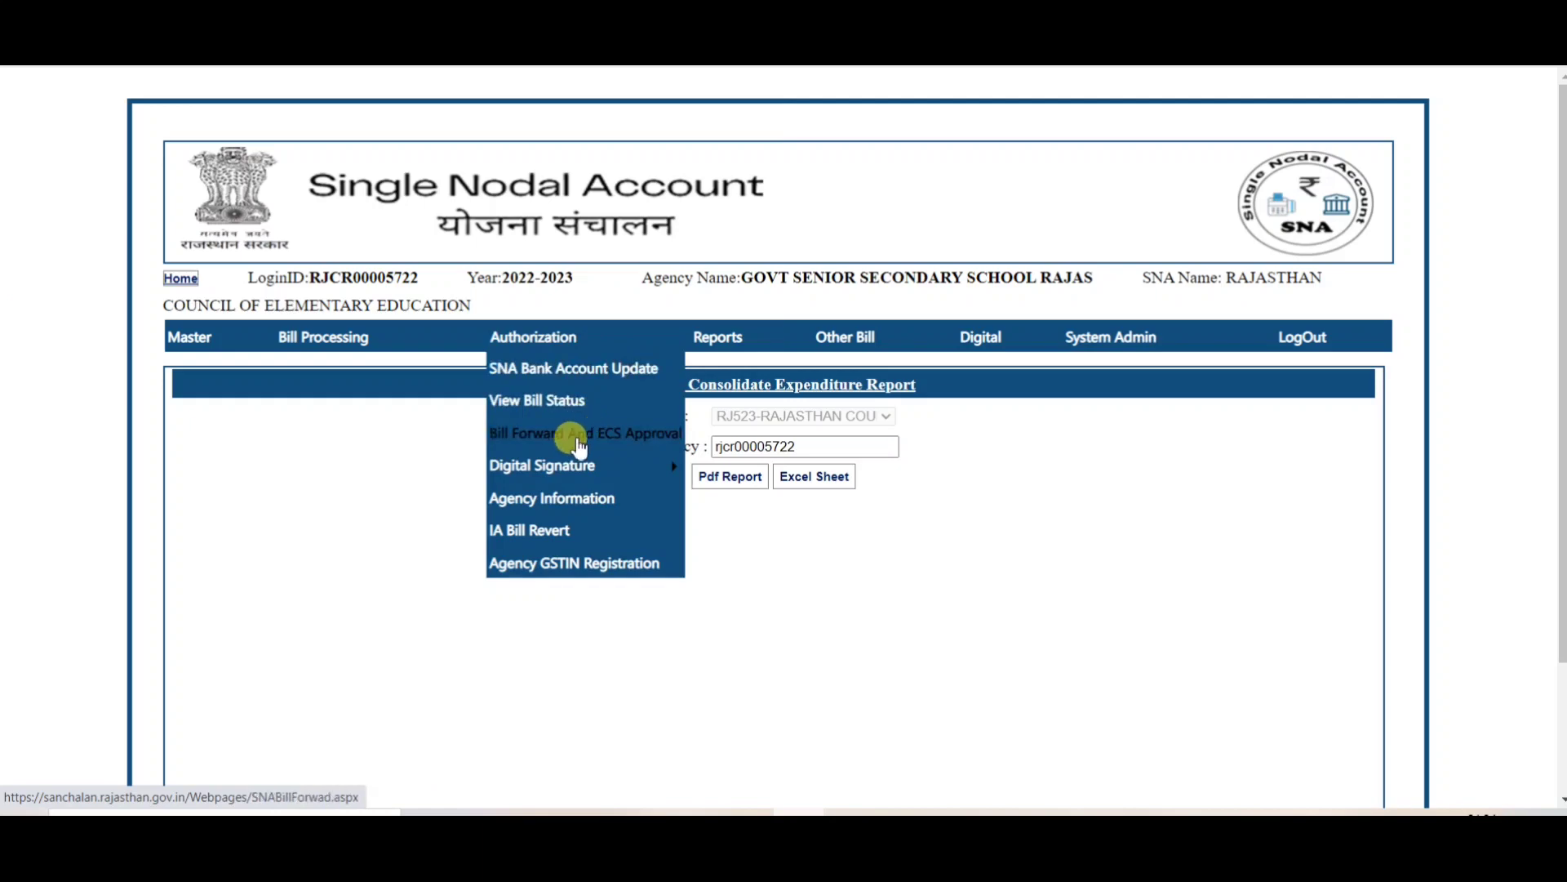